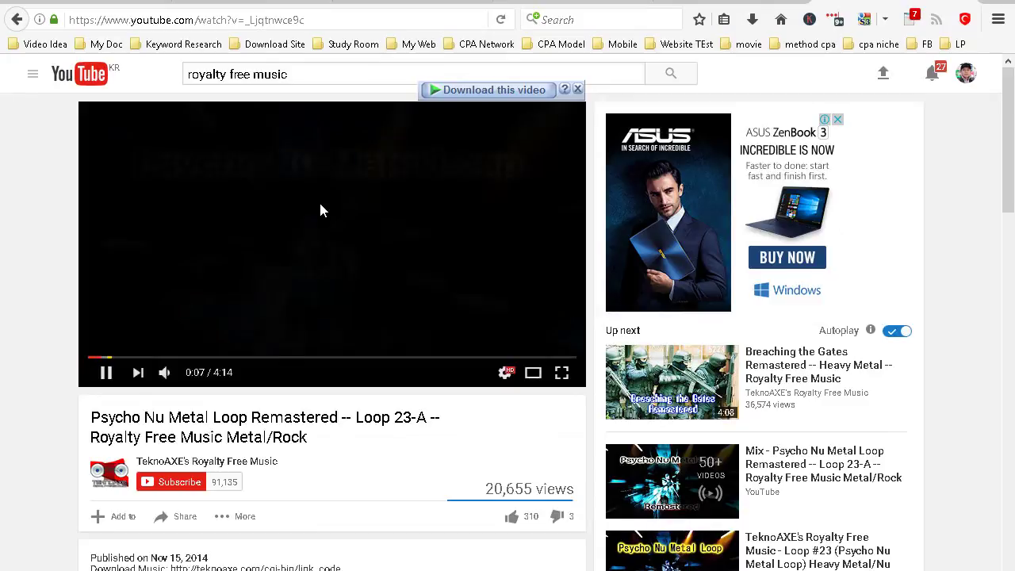
# Pause the Psycho Nu Metal Loop video and go back to the beginning of the Creative Commons search results
pyautogui.click(481, 94)
pyautogui.click(529, 151)
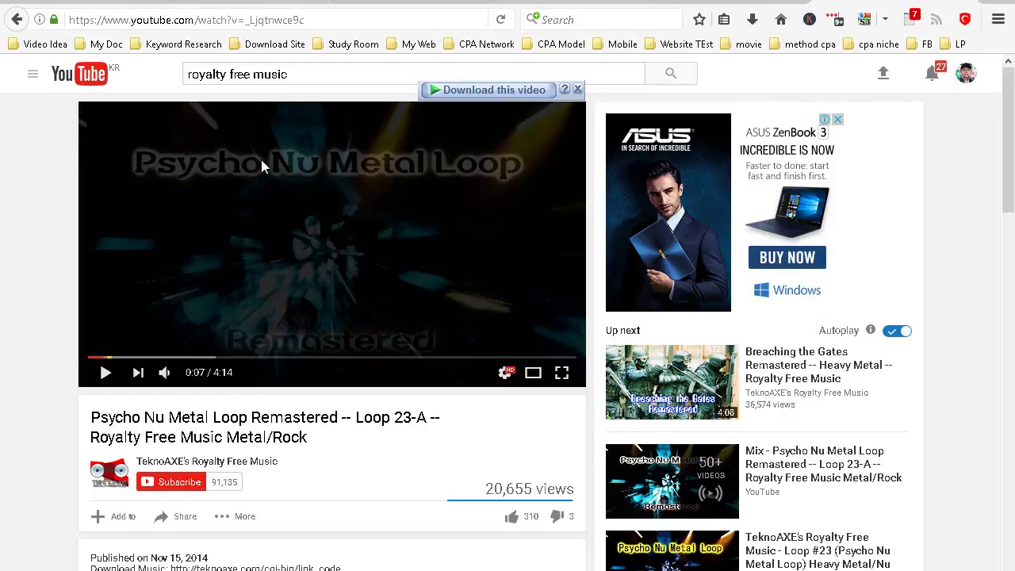
pyautogui.click(19, 21)
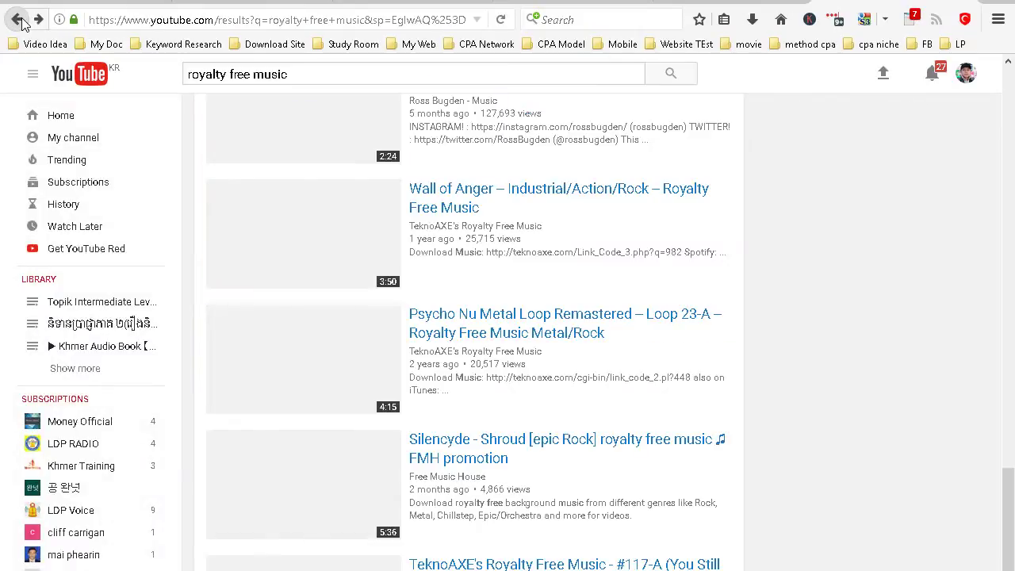
pyautogui.scroll(15, 754, 306)
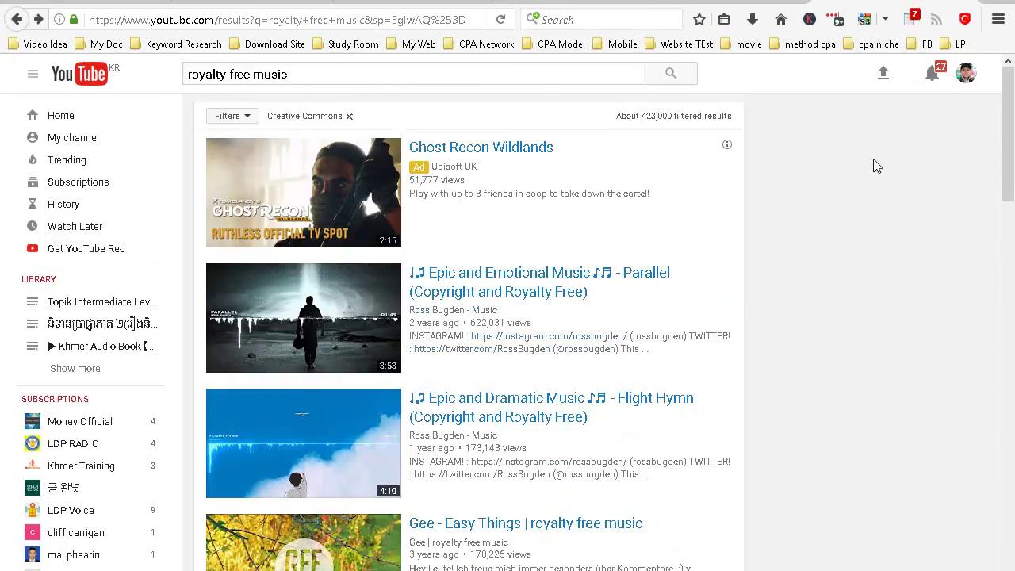
# Search the web for "royalty free youtube music" in a new browser tab
pyautogui.moveTo(935, 16)
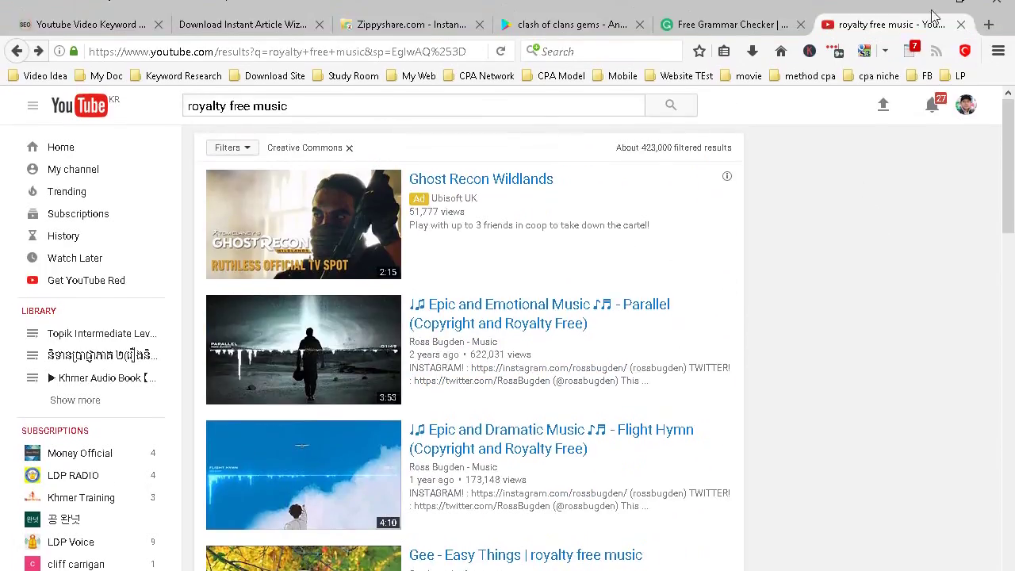
pyautogui.click(990, 24)
pyautogui.click(544, 191)
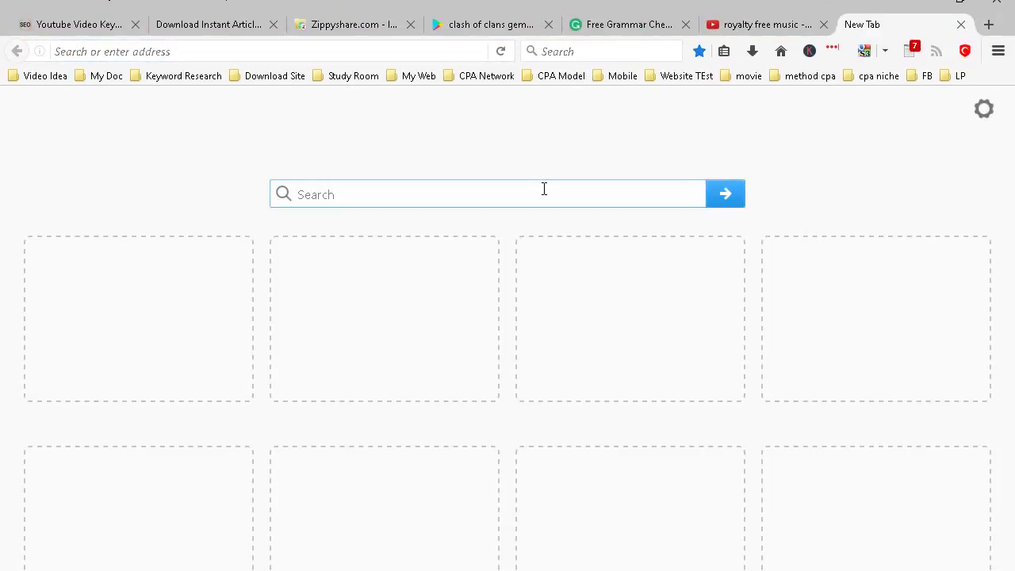
pyautogui.write('royalty f')
pyautogui.press('BackSpace')
pyautogui.press('BackSpace')
pyautogui.press('BackSpace')
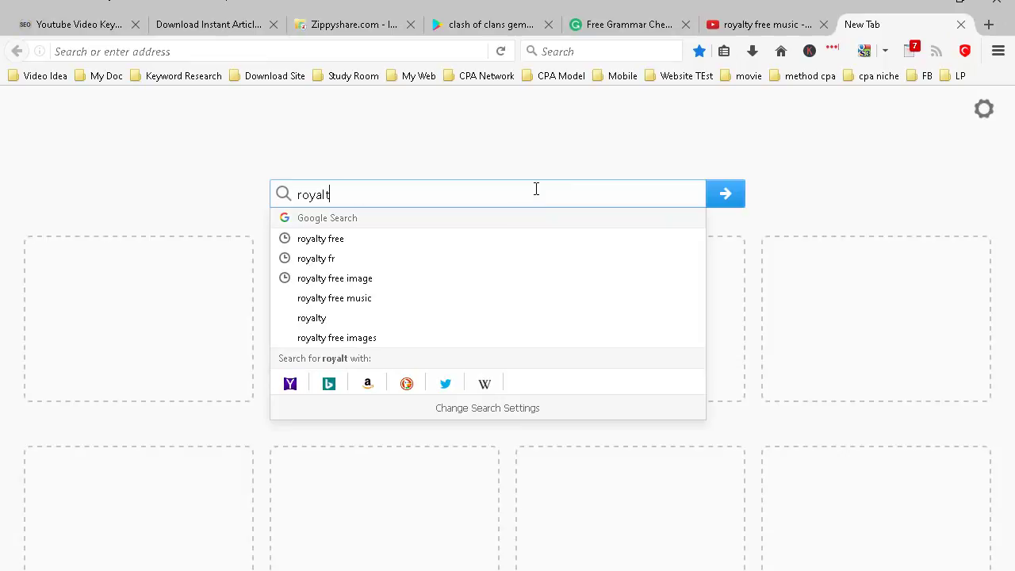
pyautogui.write('y free ou')
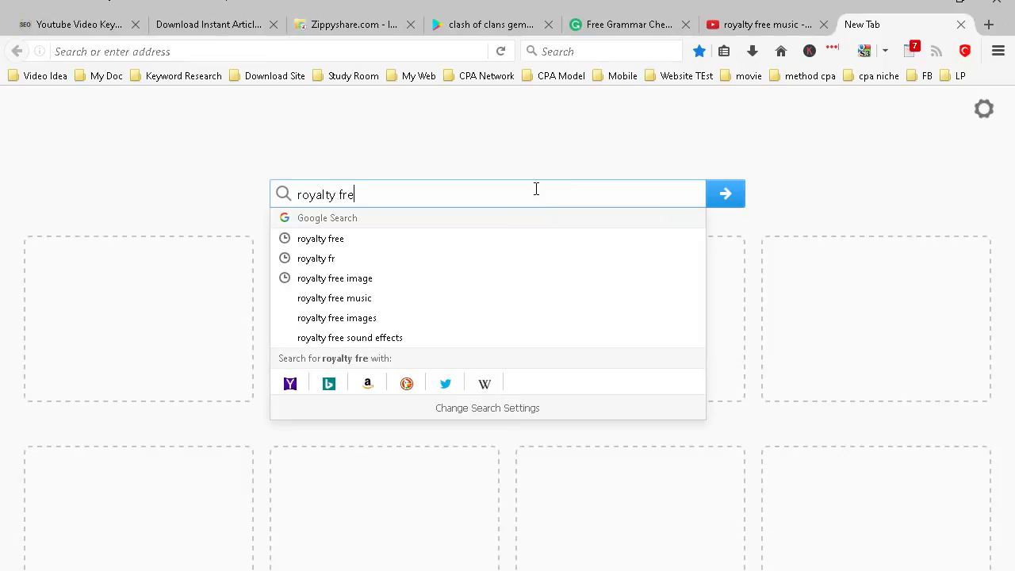
pyautogui.press('BackSpace')
pyautogui.press('BackSpace')
pyautogui.write('youtube music')
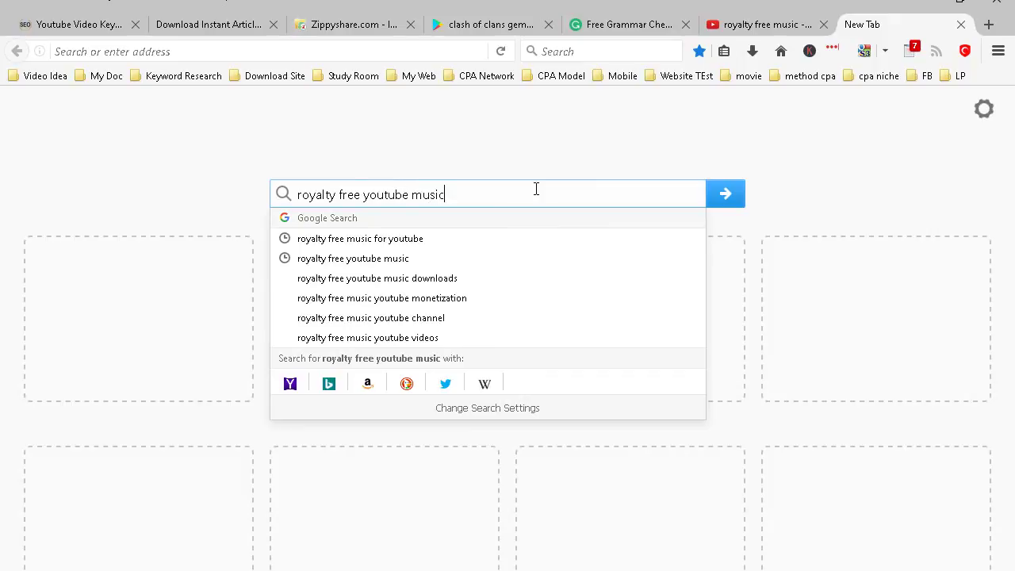
pyautogui.press('Return')
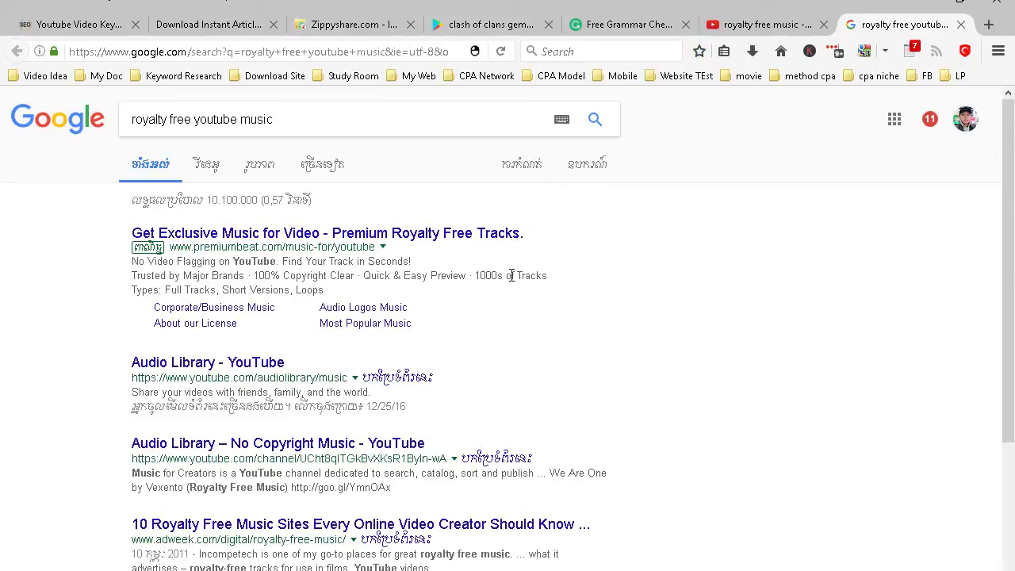
# Open YouTube's Audio Library from the search results and filter its free music to Attribution not required
pyautogui.click(222, 367)
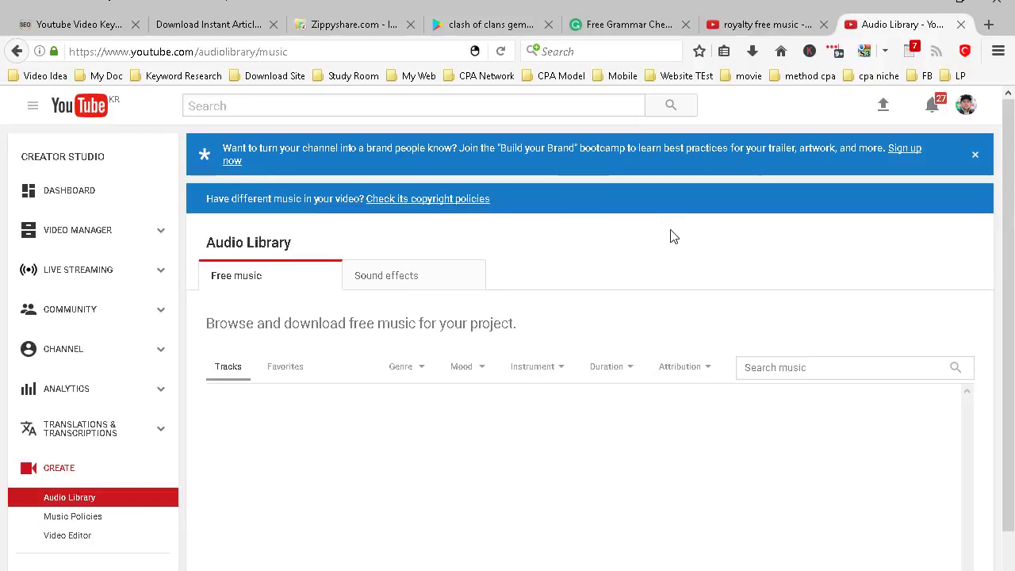
pyautogui.scroll(-5, 673, 236)
pyautogui.scroll(5, 672, 238)
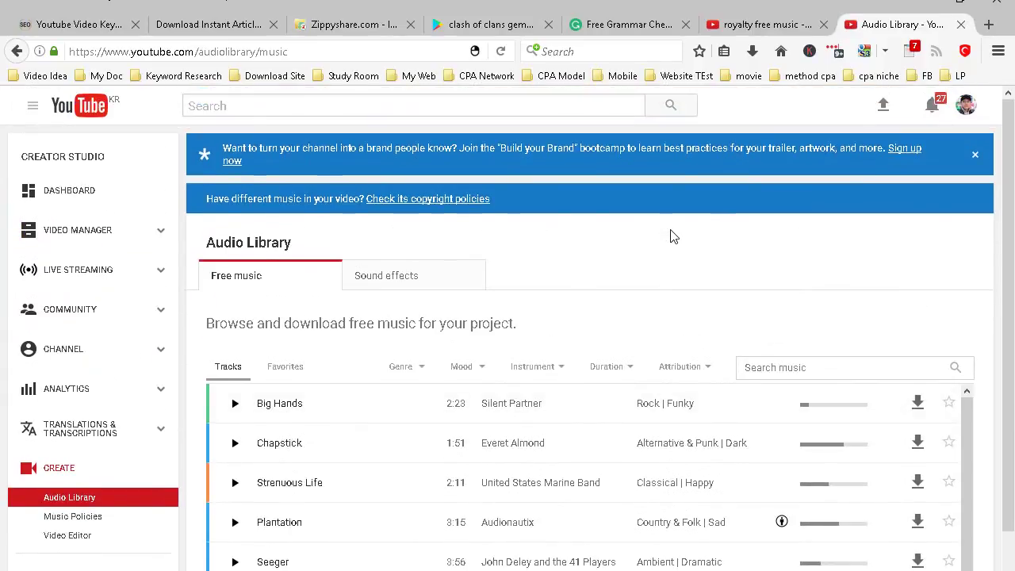
pyautogui.scroll(-3, 673, 238)
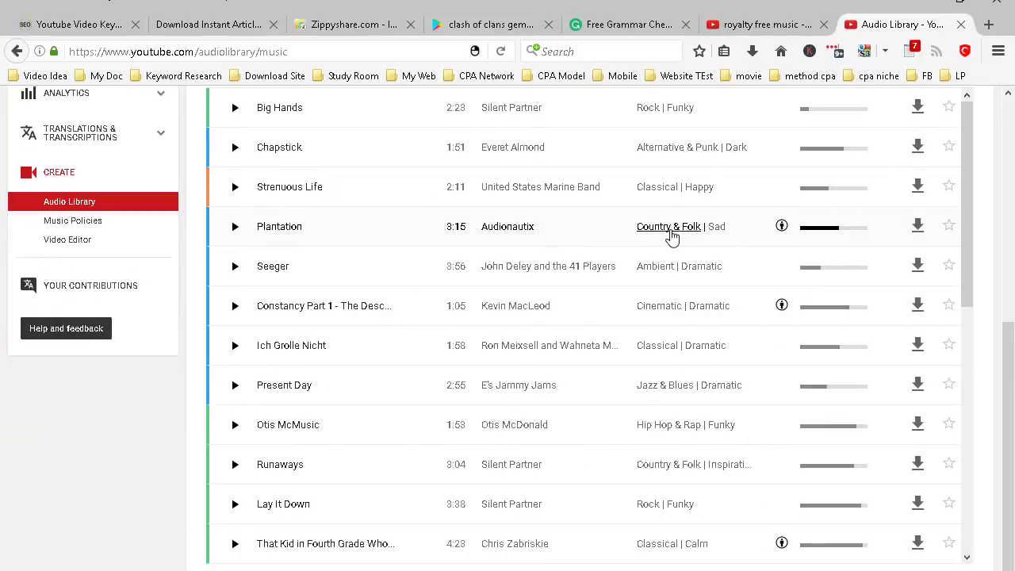
pyautogui.scroll(3, 671, 236)
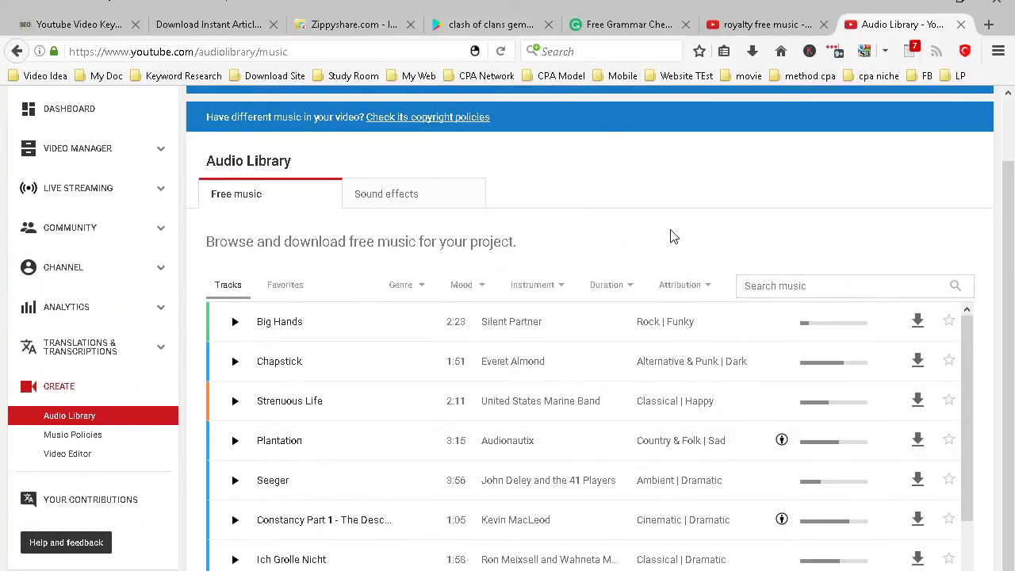
pyautogui.moveTo(783, 448)
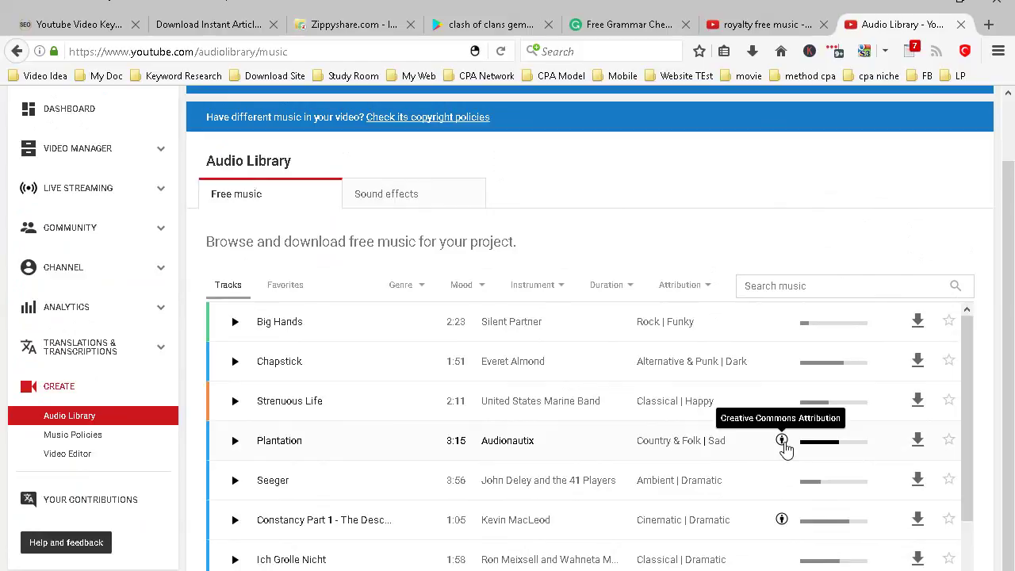
pyautogui.click(705, 292)
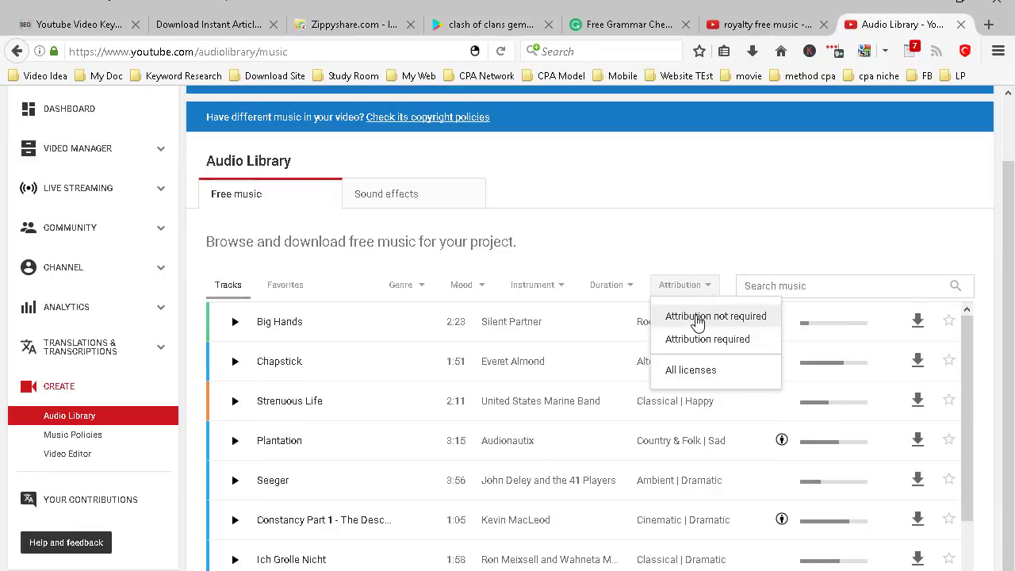
pyautogui.click(698, 317)
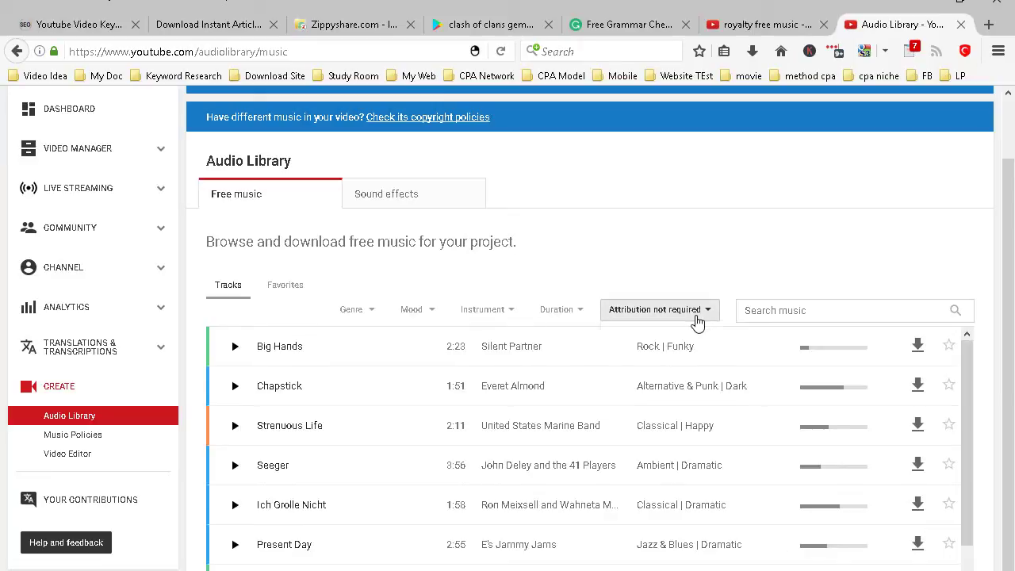
# Filter the tracks to Attribution required and briefly preview Plantation to read its licence text
pyautogui.click(696, 320)
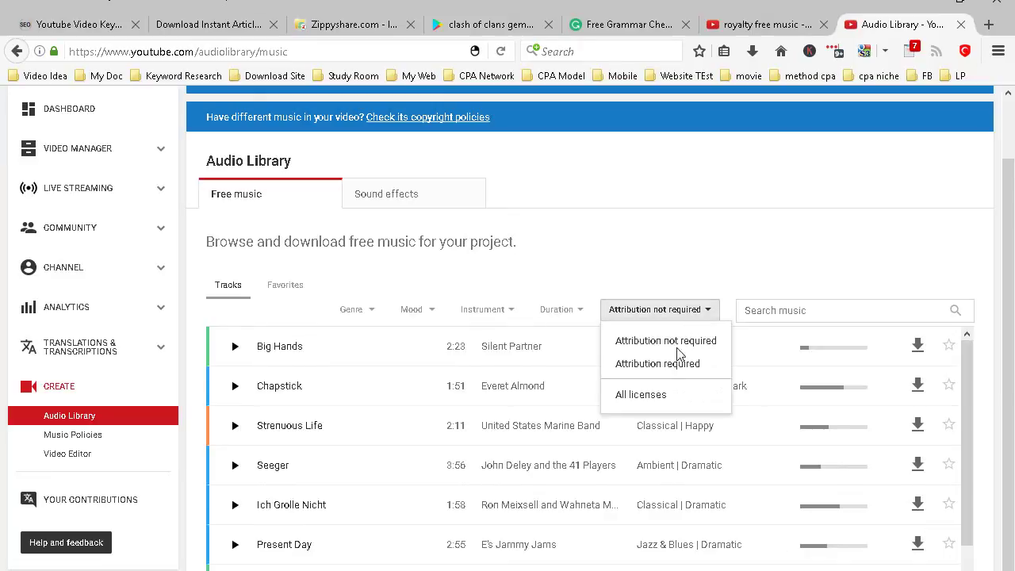
pyautogui.click(633, 364)
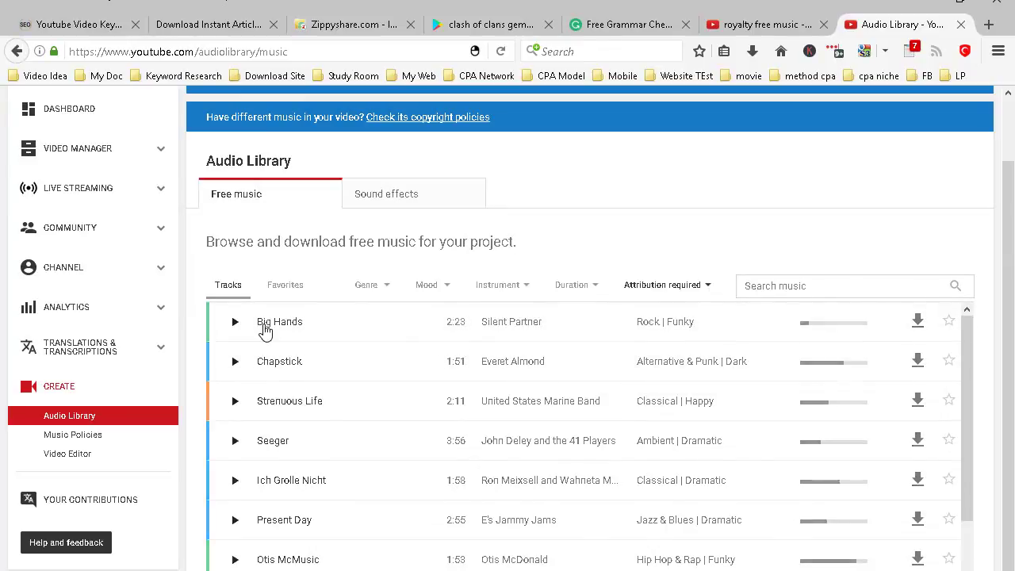
pyautogui.click(234, 322)
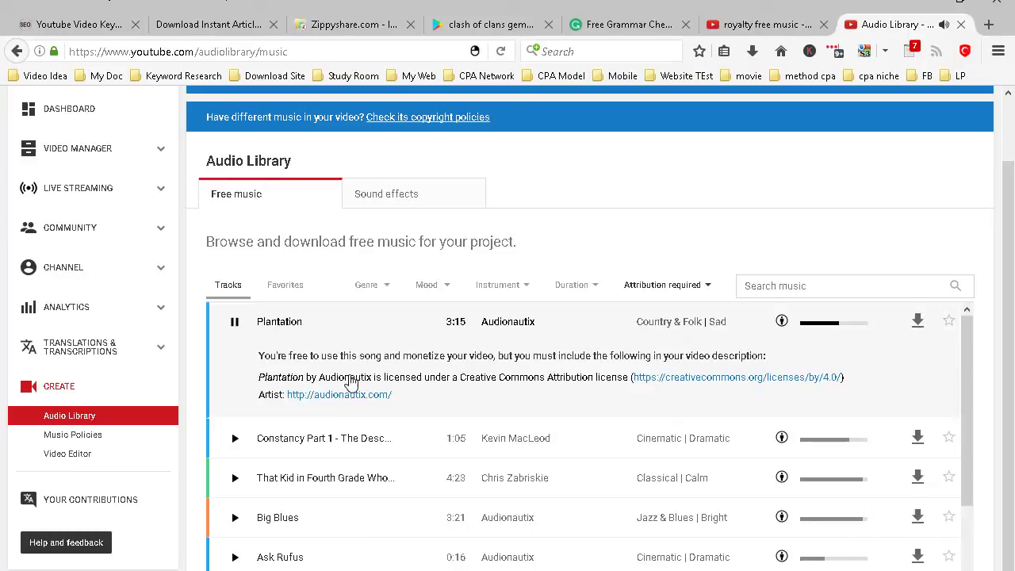
pyautogui.click(234, 322)
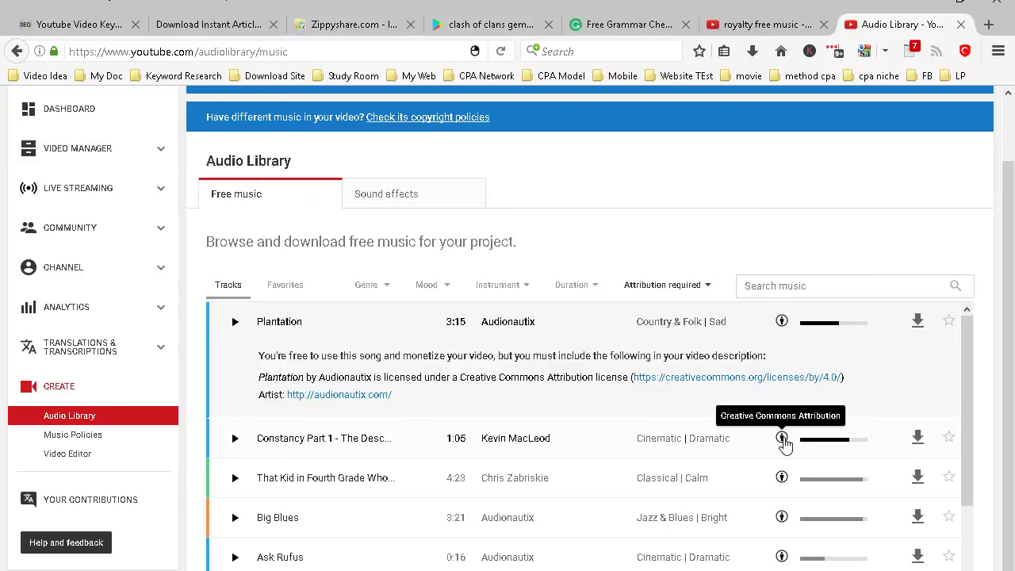
# Switch the free music filter back to Attribution not required and browse further down the track list
pyautogui.click(696, 287)
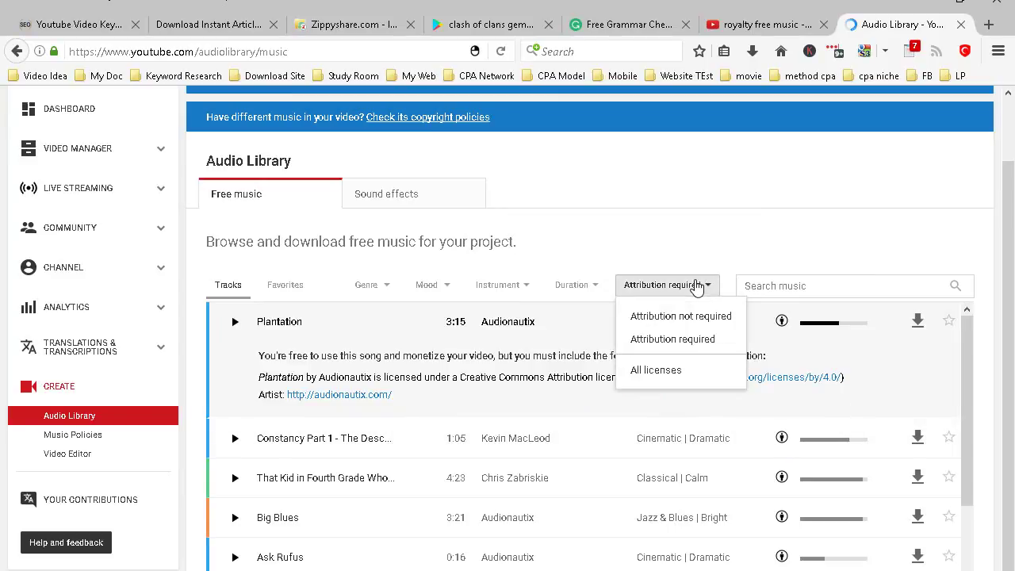
pyautogui.click(671, 321)
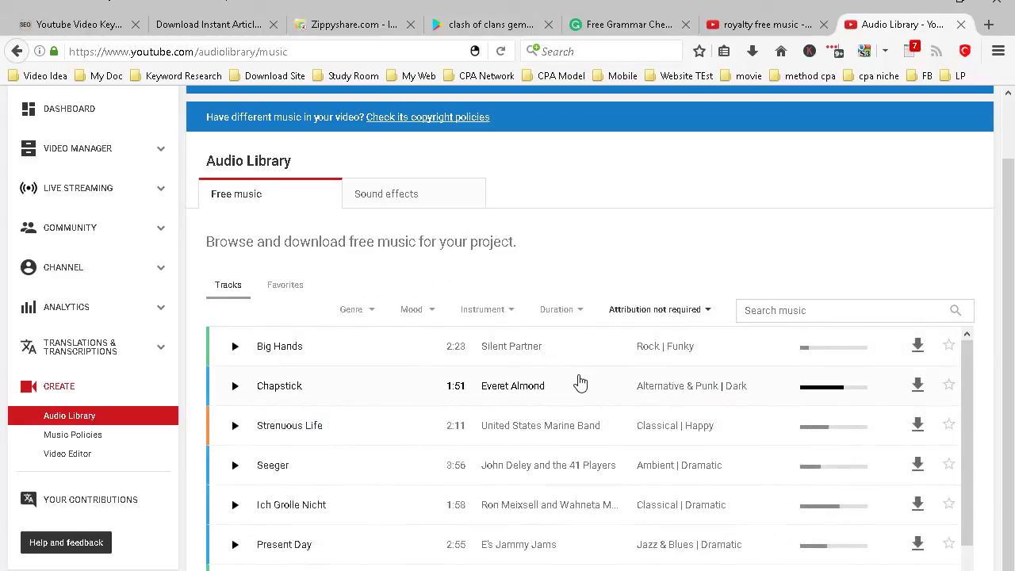
pyautogui.scroll(-2, 579, 383)
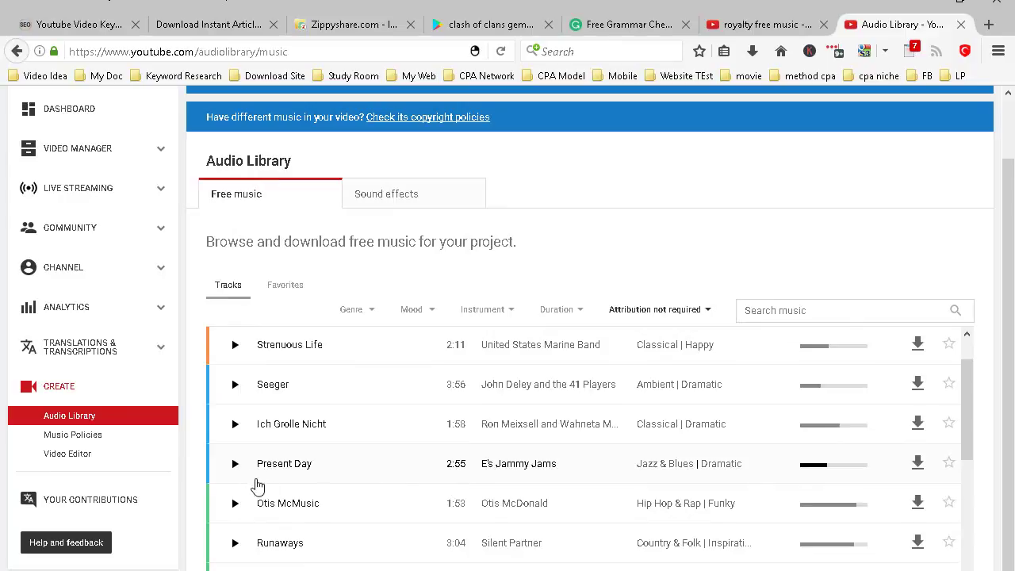
# Preview the Present Day track by E's Jammy Jams and download it
pyautogui.click(234, 468)
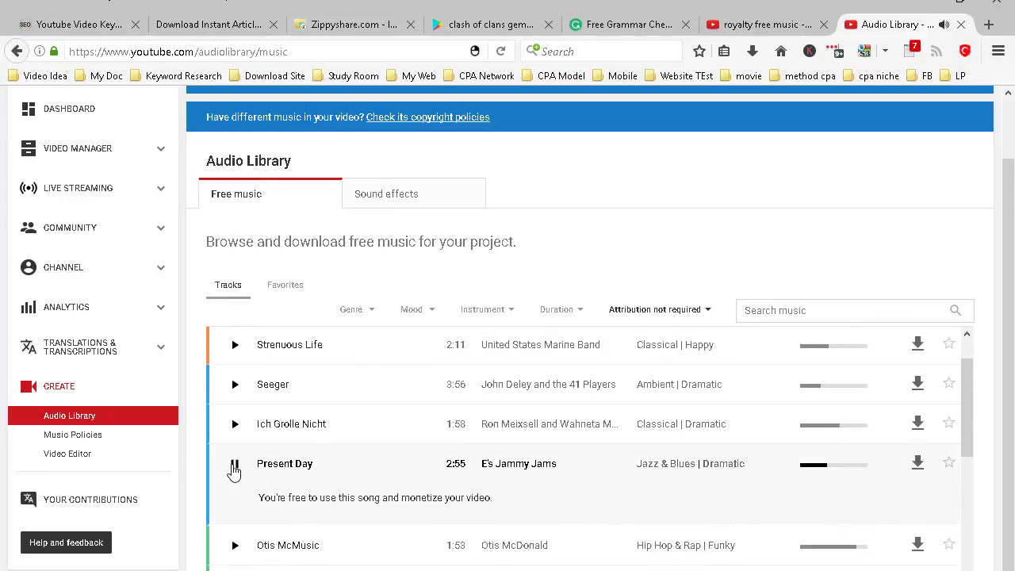
pyautogui.click(234, 470)
pyautogui.click(919, 464)
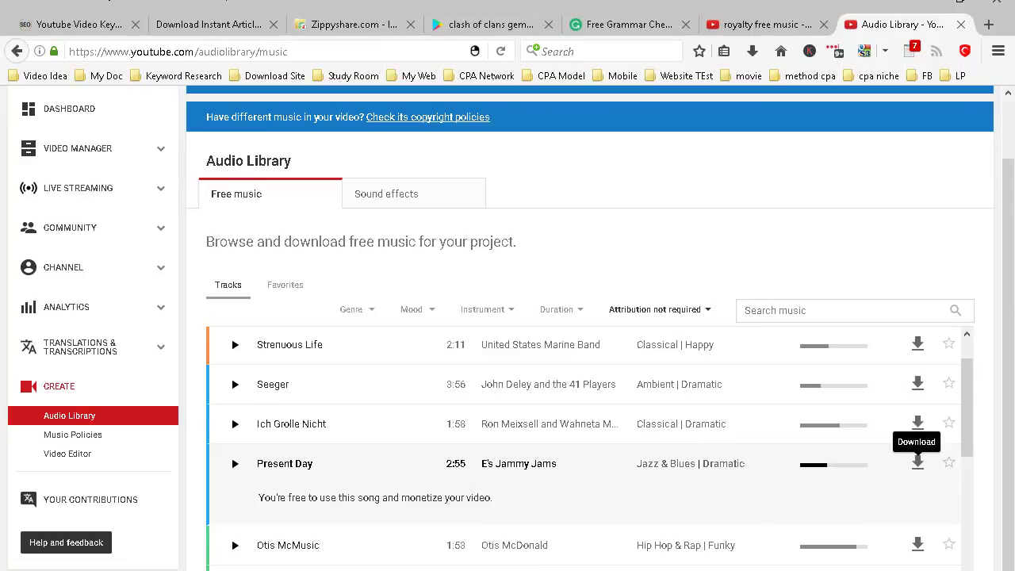
# Look through the Creative Commons results for royalty free music in the other YouTube tab
pyautogui.click(793, 30)
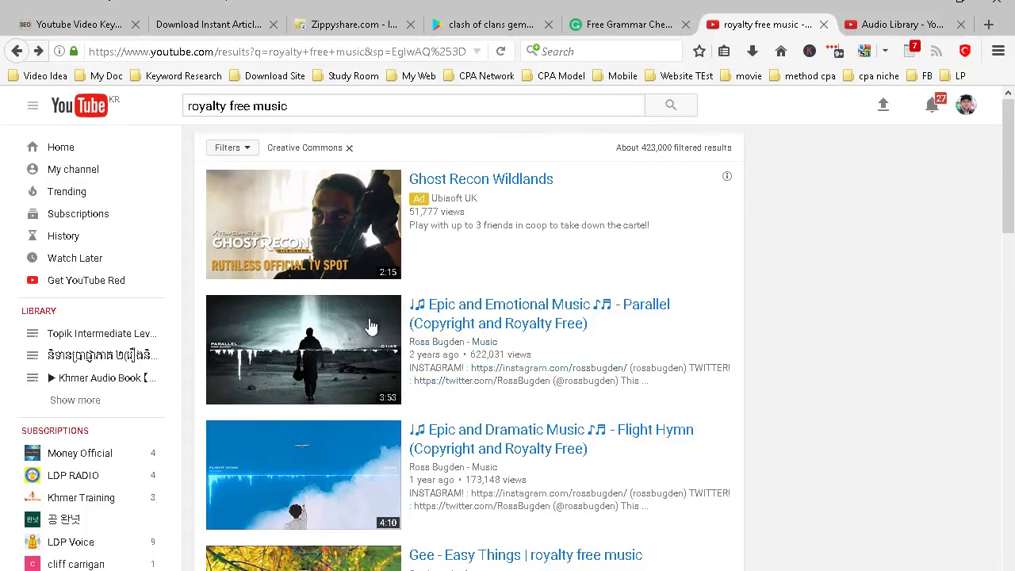
pyautogui.scroll(-15, 473, 318)
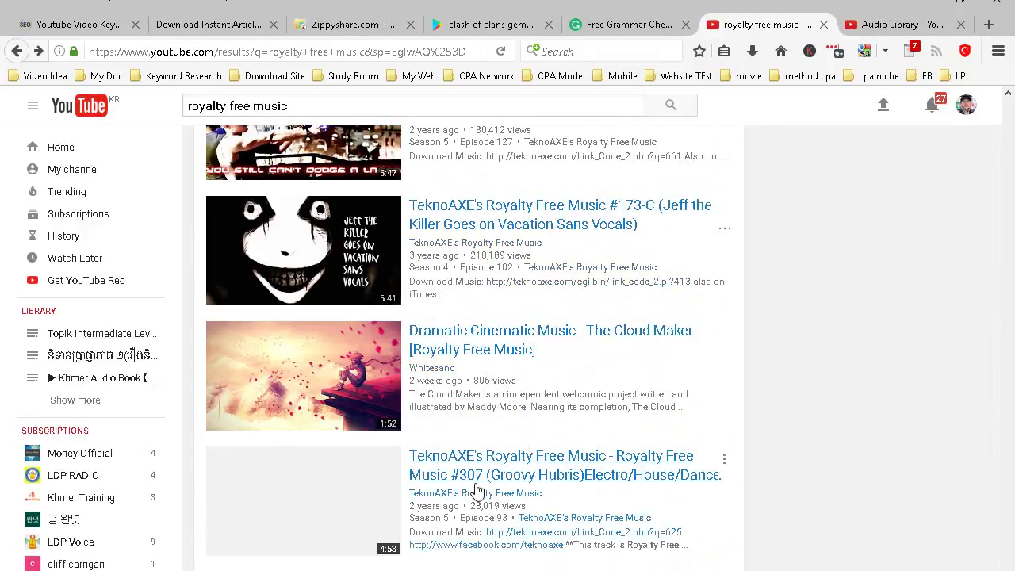
pyautogui.scroll(-5, 472, 491)
pyautogui.press('Home')
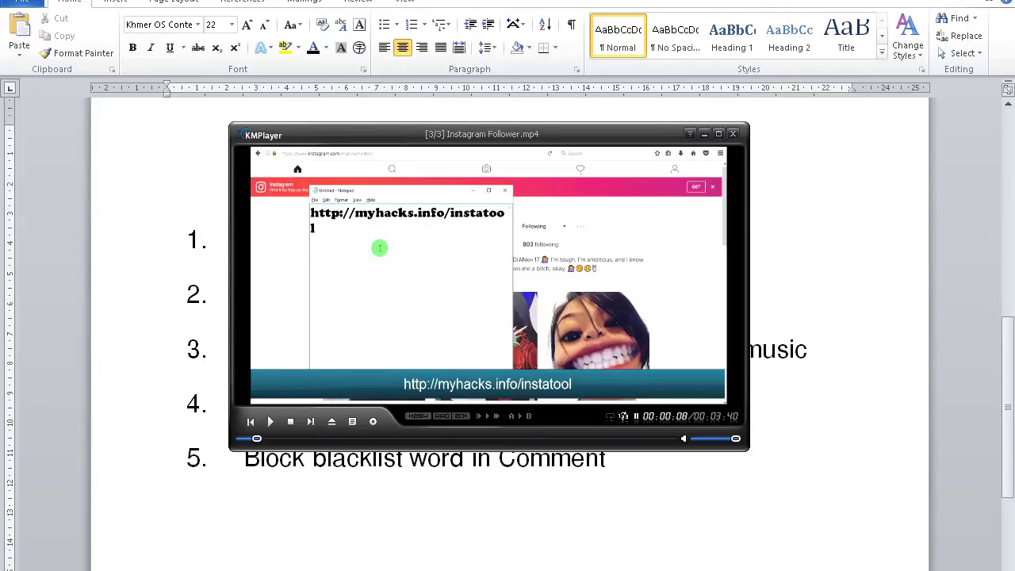
# Minimize the KMPlayer window and launch Camtasia Studio 8 from the desktop
pyautogui.hotkey('ctrl', 'Home')
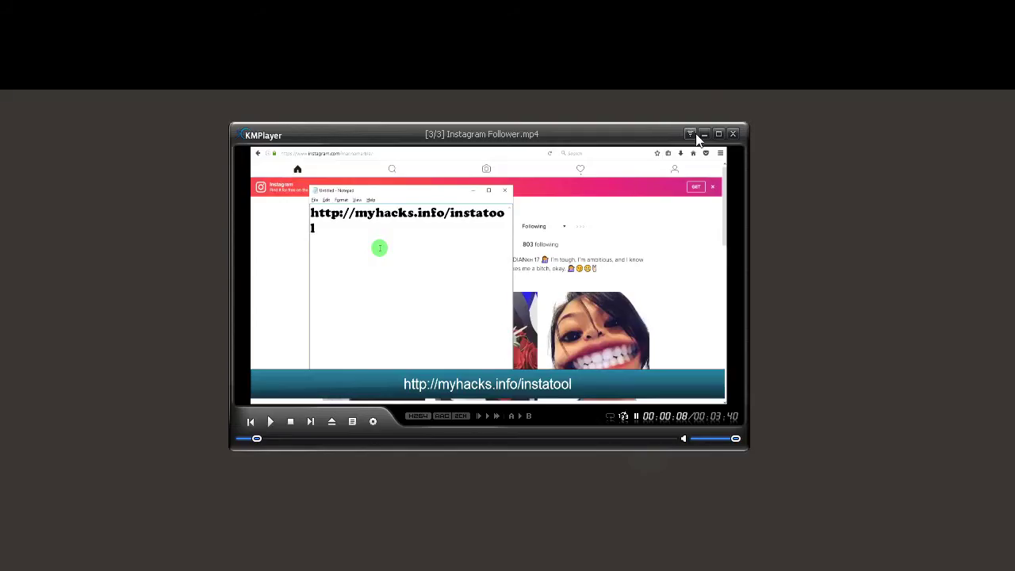
pyautogui.click(700, 133)
pyautogui.doubleClick(445, 166)
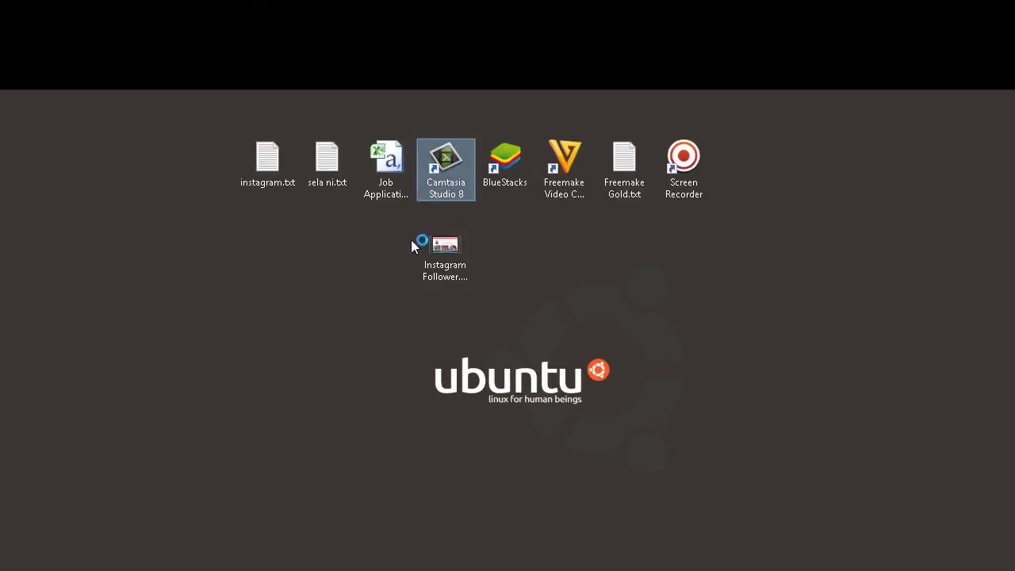
pyautogui.rightClick(171, 182)
pyautogui.click(214, 231)
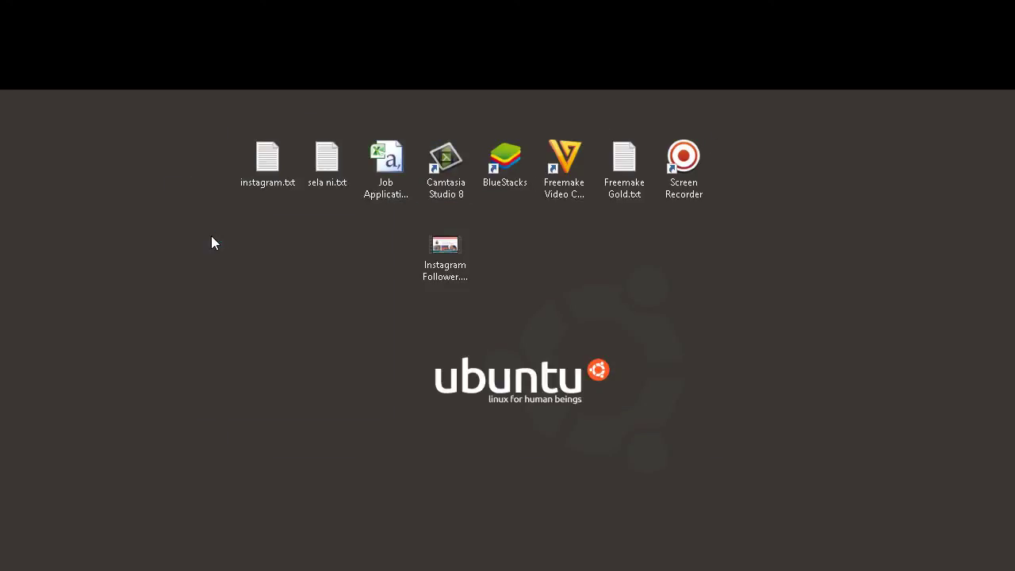
pyautogui.rightClick(211, 243)
pyautogui.click(262, 283)
pyautogui.rightClick(235, 259)
pyautogui.click(278, 306)
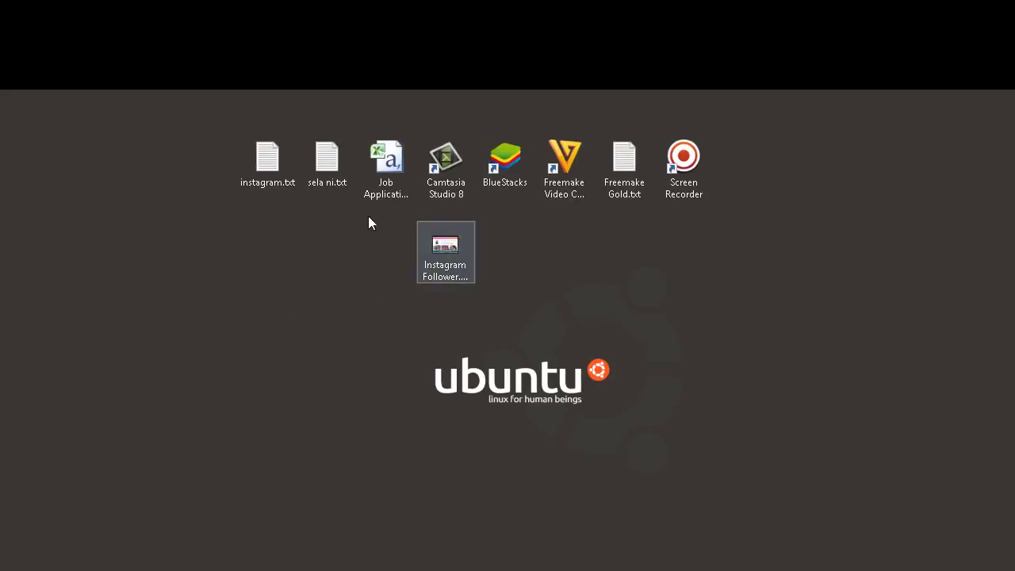
pyautogui.press('F5')
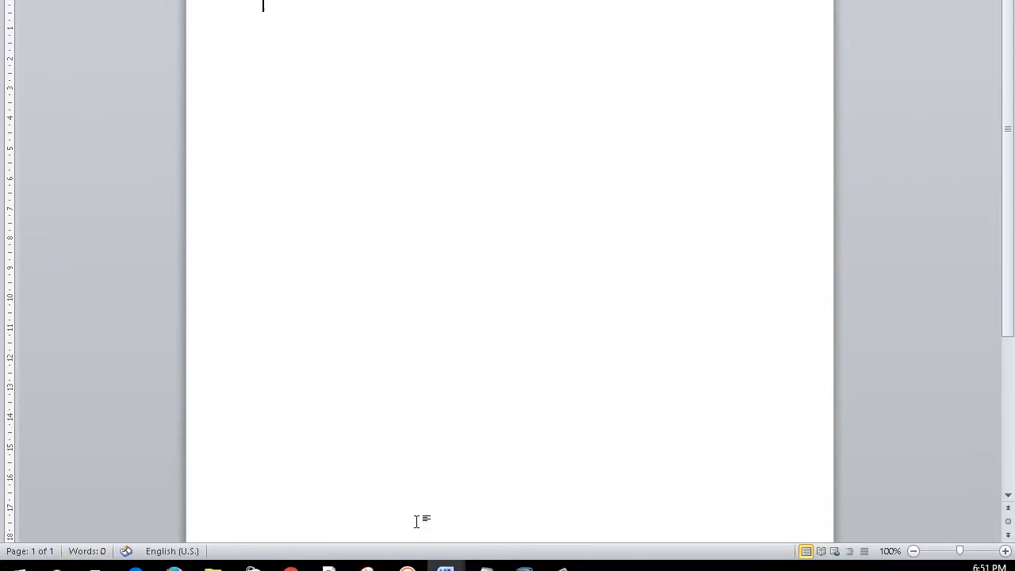
# Switch to the Video Description Code.docx document in Word and highlight the text near its beginning to review it
pyautogui.moveTo(446, 567)
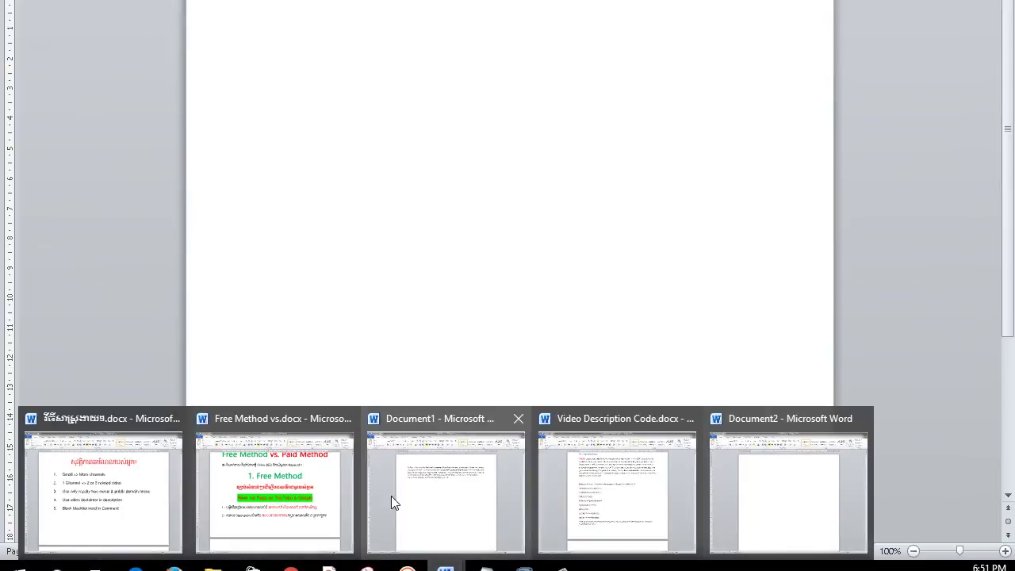
pyautogui.click(608, 483)
pyautogui.scroll(5, 412, 251)
pyautogui.moveTo(258, 179); pyautogui.dragTo(569, 272)
pyautogui.click(309, 214)
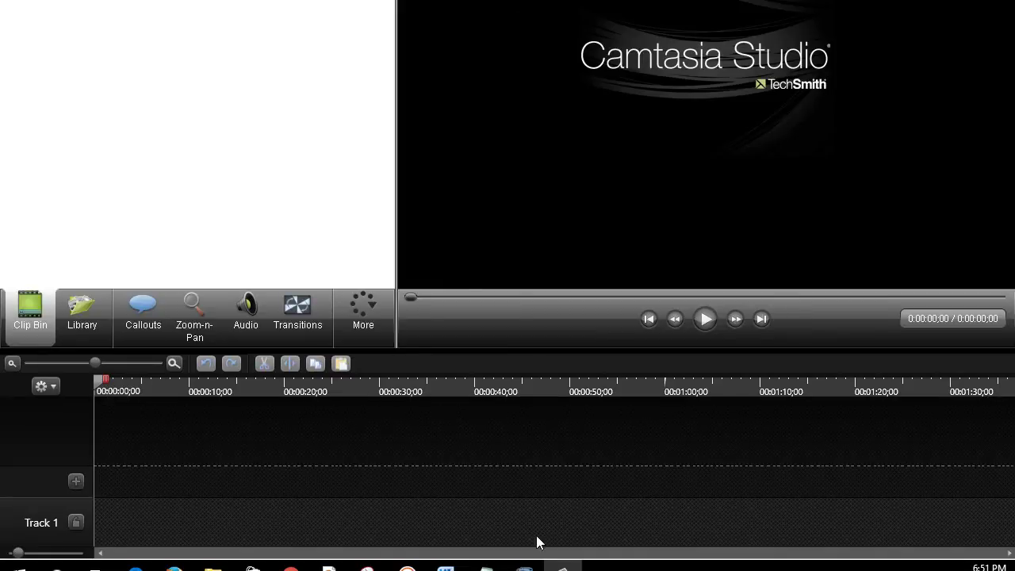
# Copy the description paragraph containing AAA, BBB and CCC from the Video Description Code document and paste it into the blank Word document
pyautogui.moveTo(445, 565)
pyautogui.click(626, 498)
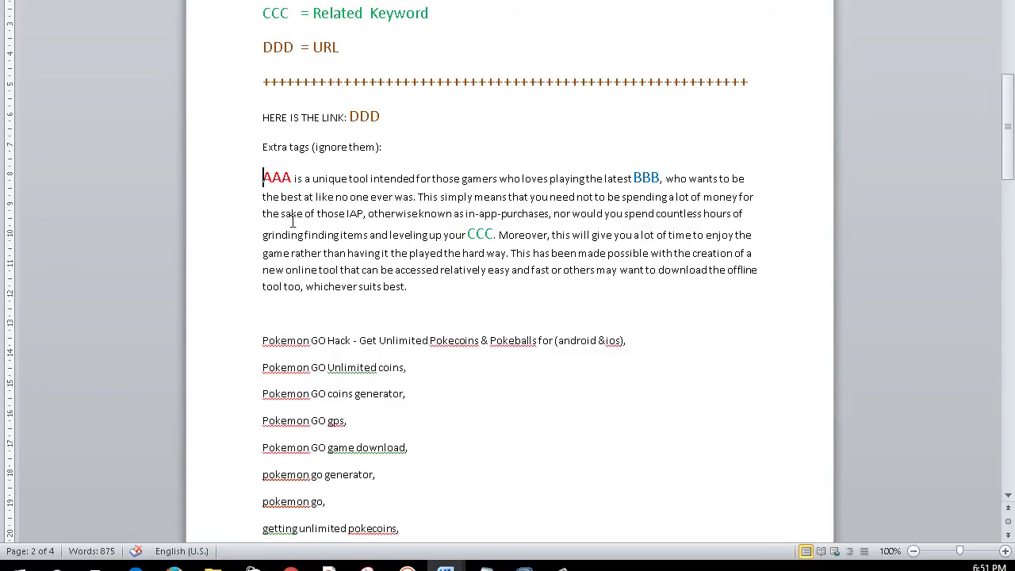
pyautogui.moveTo(263, 178); pyautogui.dragTo(503, 285)
pyautogui.rightClick(358, 189)
pyautogui.click(397, 215)
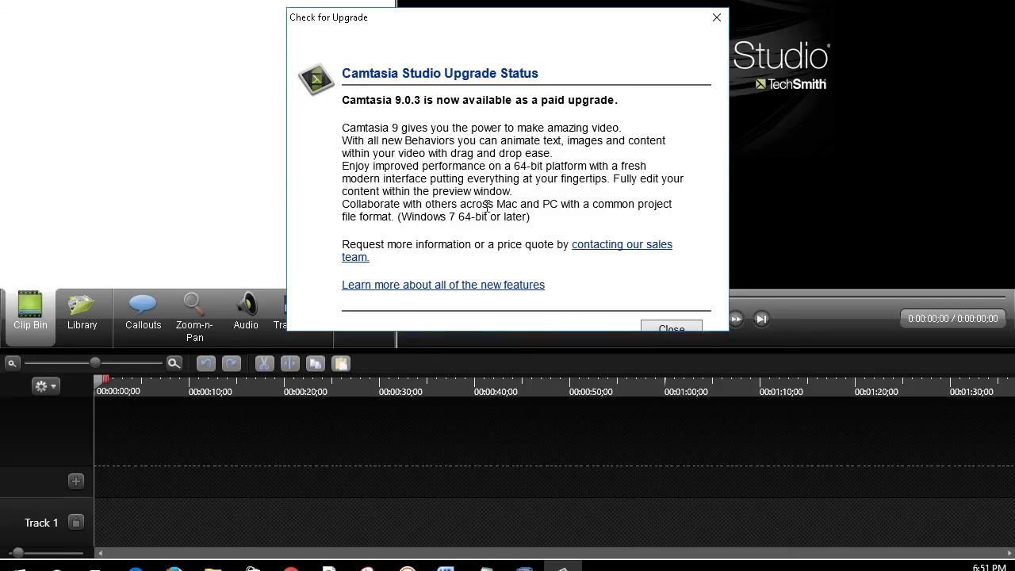
pyautogui.moveTo(445, 564)
pyautogui.click(741, 491)
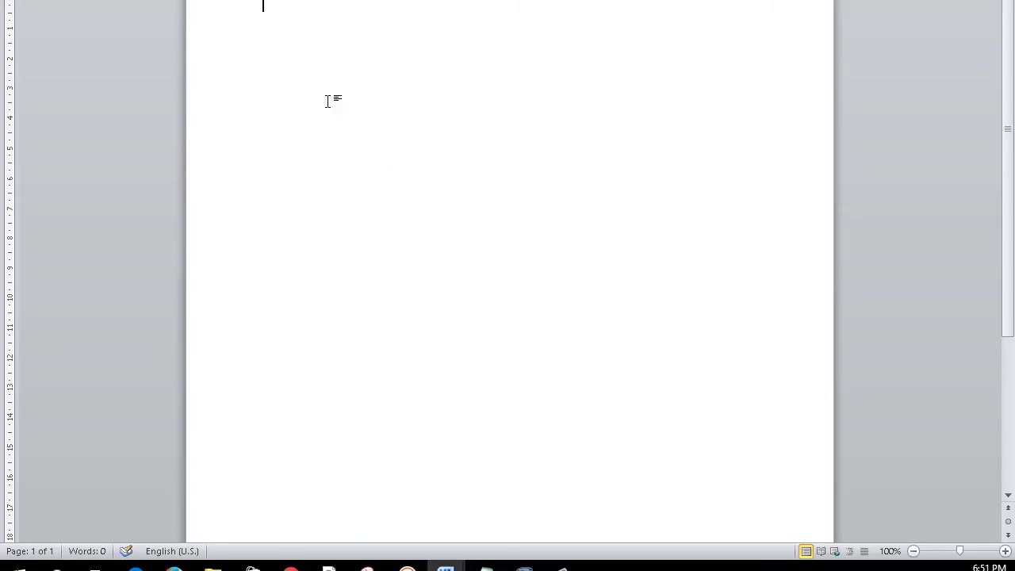
pyautogui.rightClick(270, 125)
pyautogui.click(305, 175)
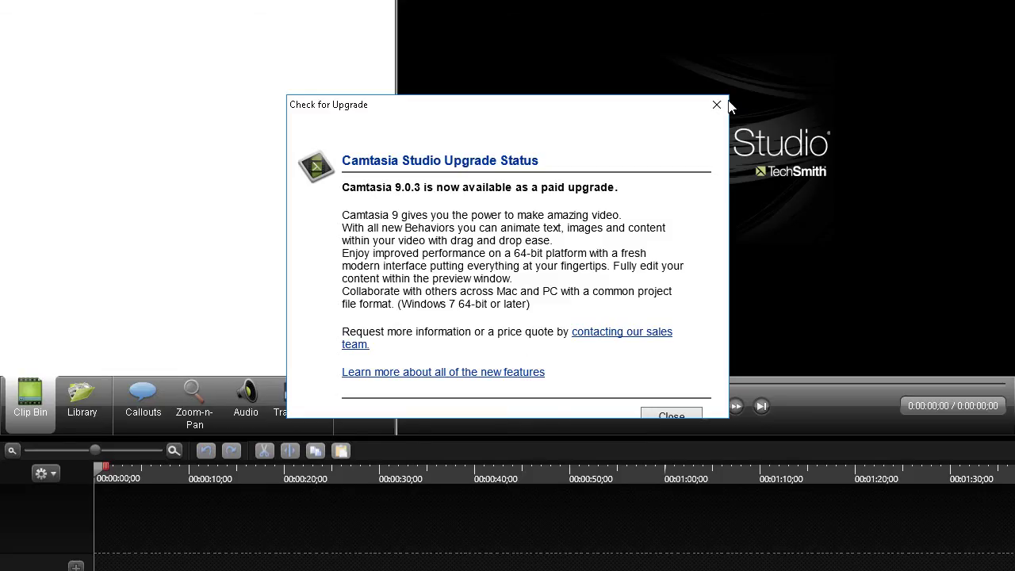
# Dismiss Camtasia Studio's upgrade notice and welcome dialog, and import Instagram Follower.mp4 from the Desktop
pyautogui.click(716, 105)
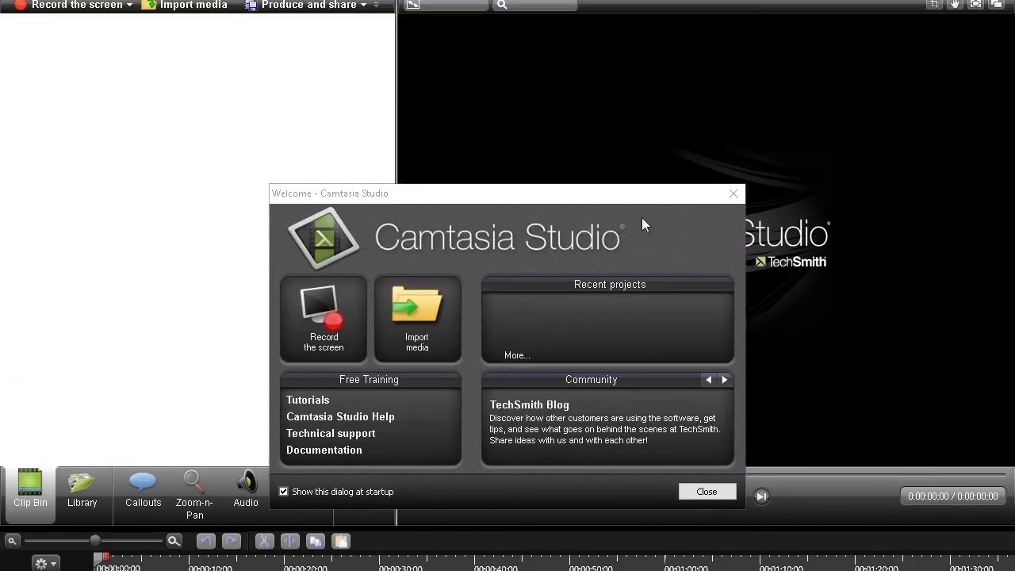
pyautogui.click(714, 492)
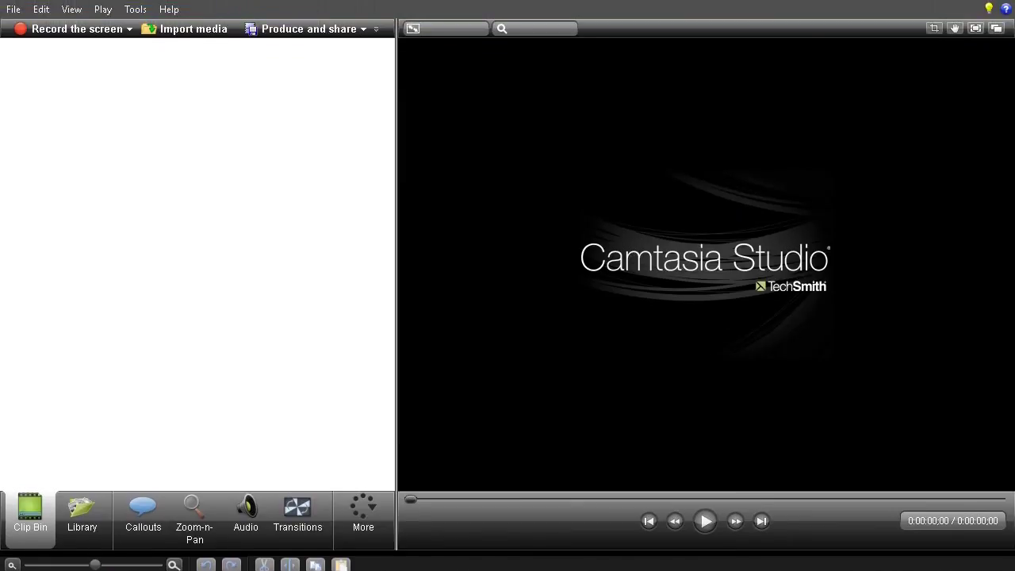
pyautogui.click(176, 29)
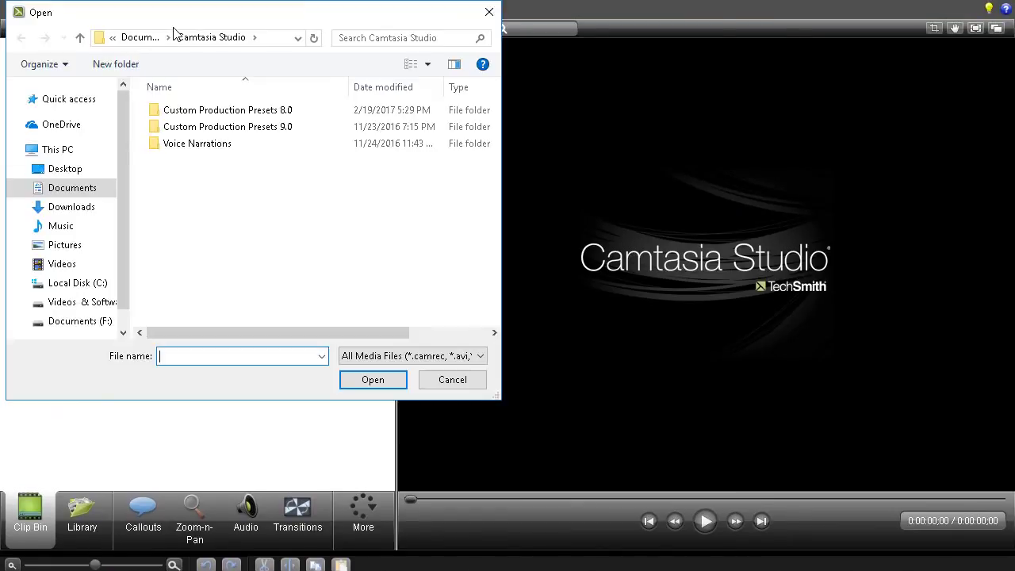
pyautogui.click(75, 167)
pyautogui.scroll(-6, 468, 119)
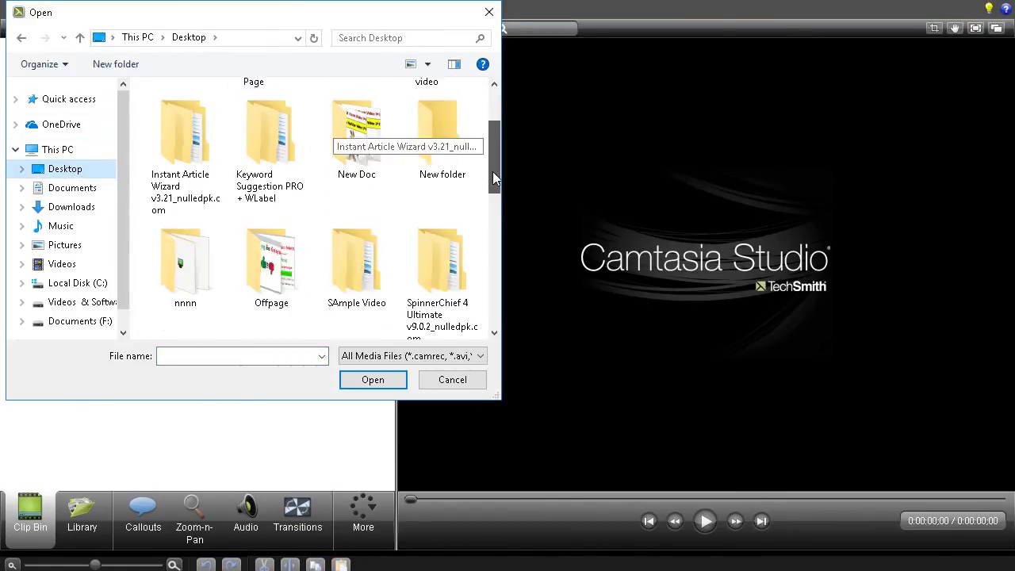
pyautogui.moveTo(488, 232); pyautogui.dragTo(485, 272)
pyautogui.doubleClick(349, 237)
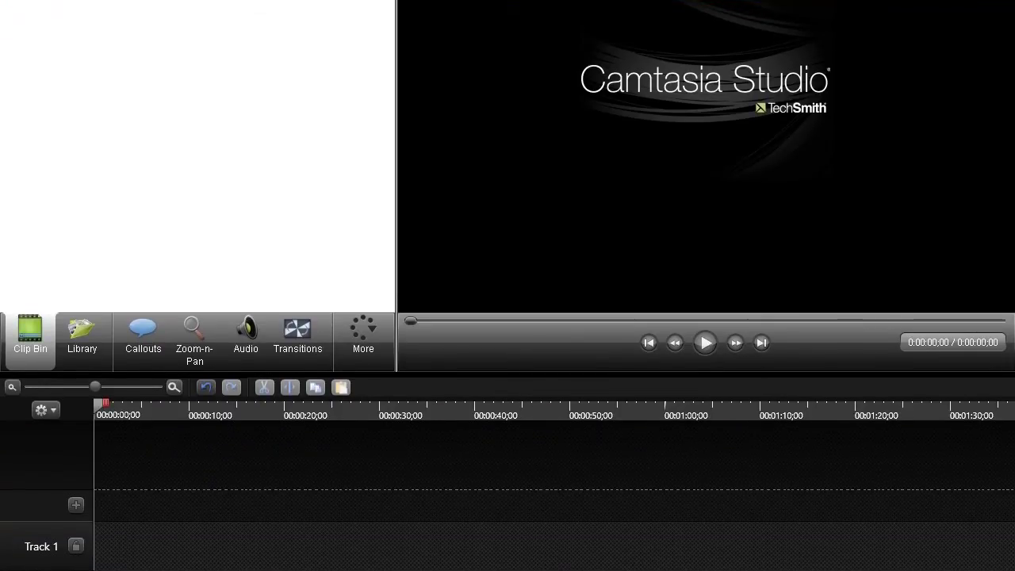
# Place Instagram Follower.mp4 at the very start of Track 1, using the 1280 x 720 YouTube & Screencast editing dimensions
pyautogui.moveTo(140, 122); pyautogui.dragTo(114, 538)
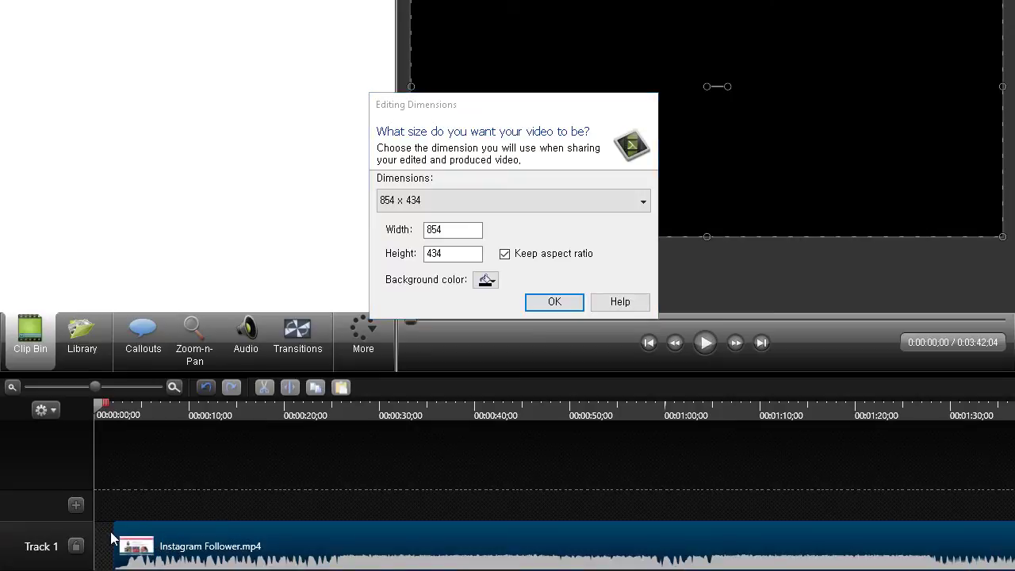
pyautogui.click(453, 206)
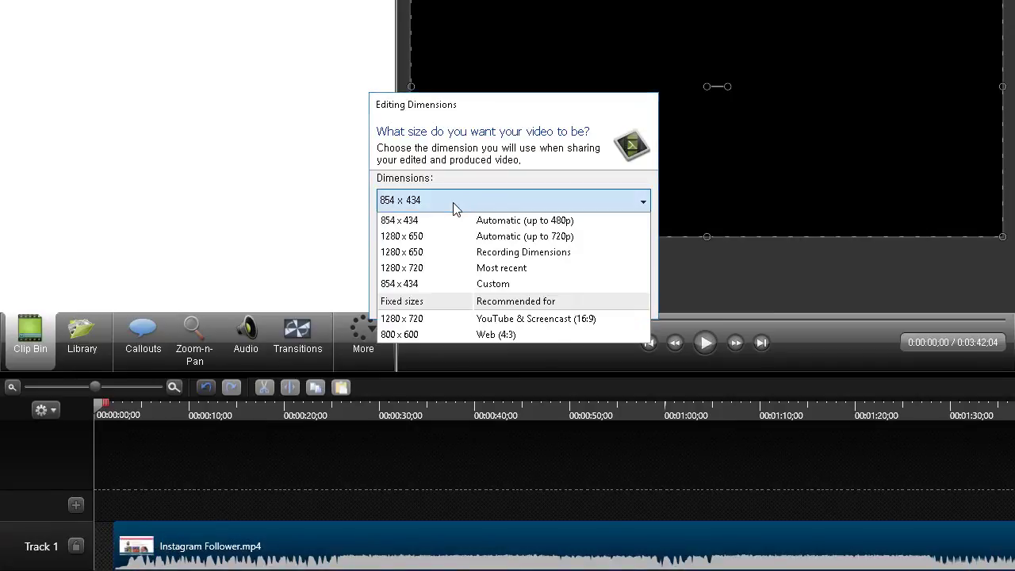
pyautogui.click(414, 321)
pyautogui.click(550, 302)
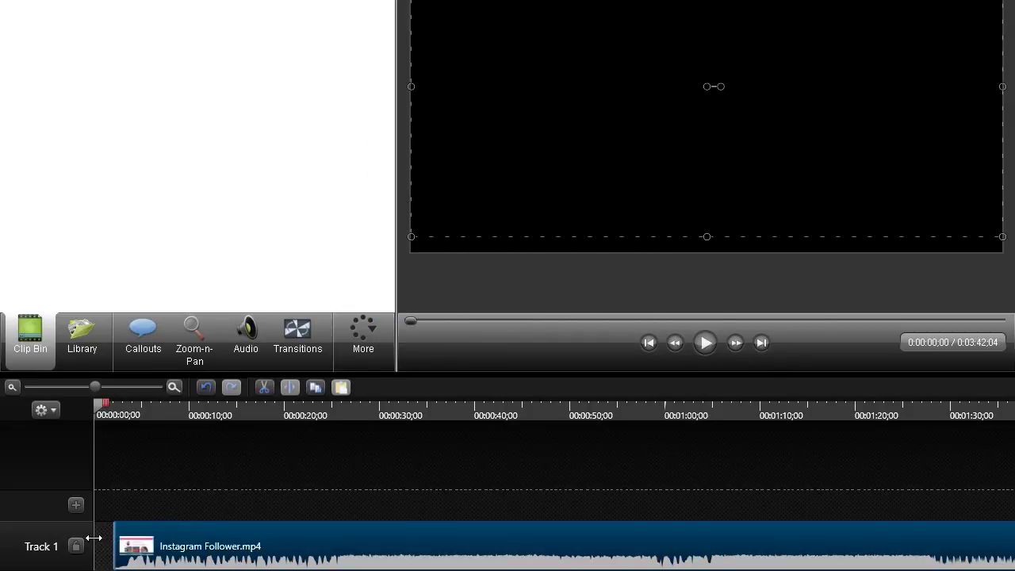
pyautogui.moveTo(210, 542); pyautogui.dragTo(165, 541)
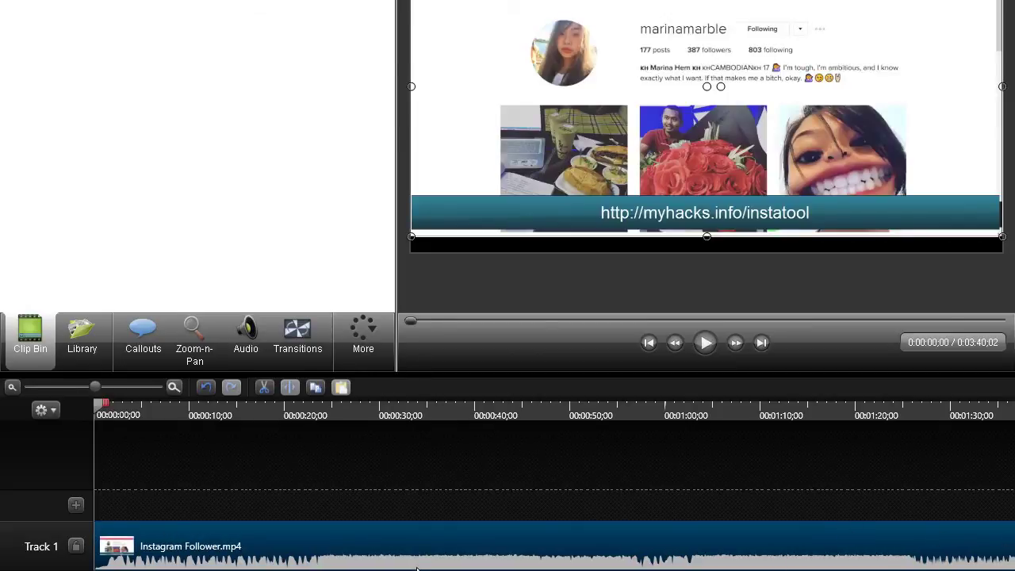
# Add a second timeline track and import Present_Day.mp3 from the Desktop
pyautogui.hscroll(10, 554, 484)
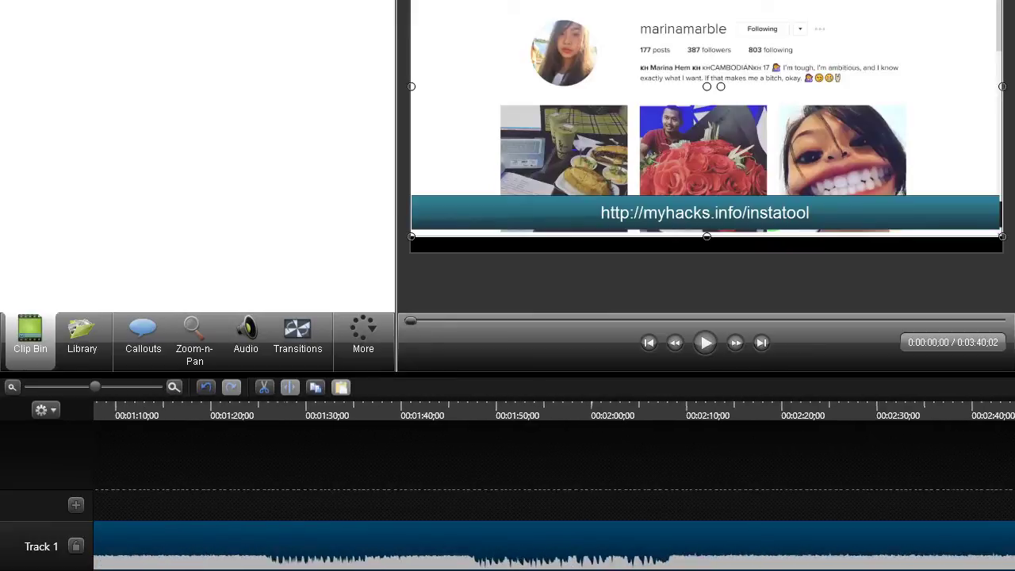
pyautogui.hscroll(4, 553, 483)
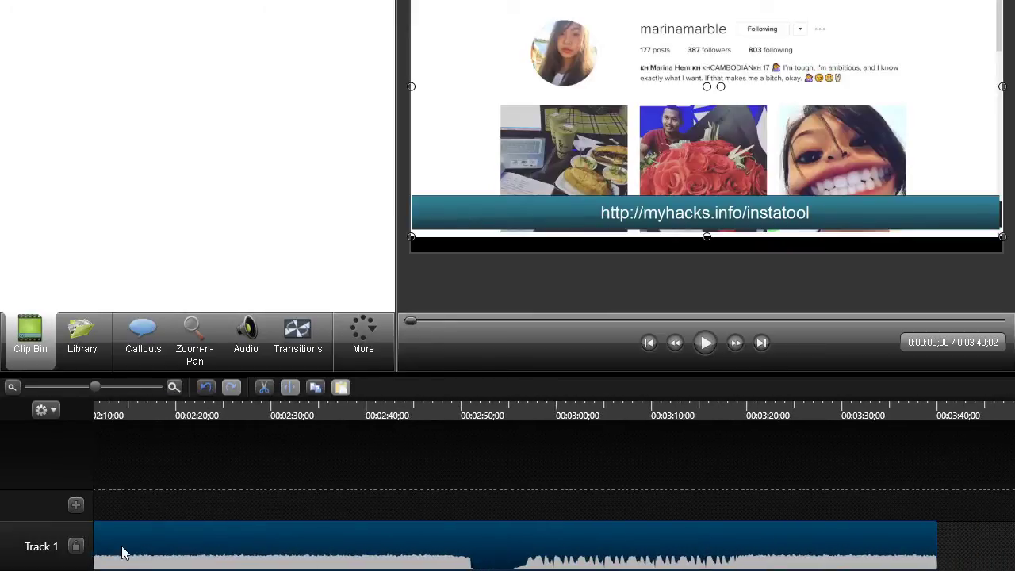
pyautogui.click(76, 508)
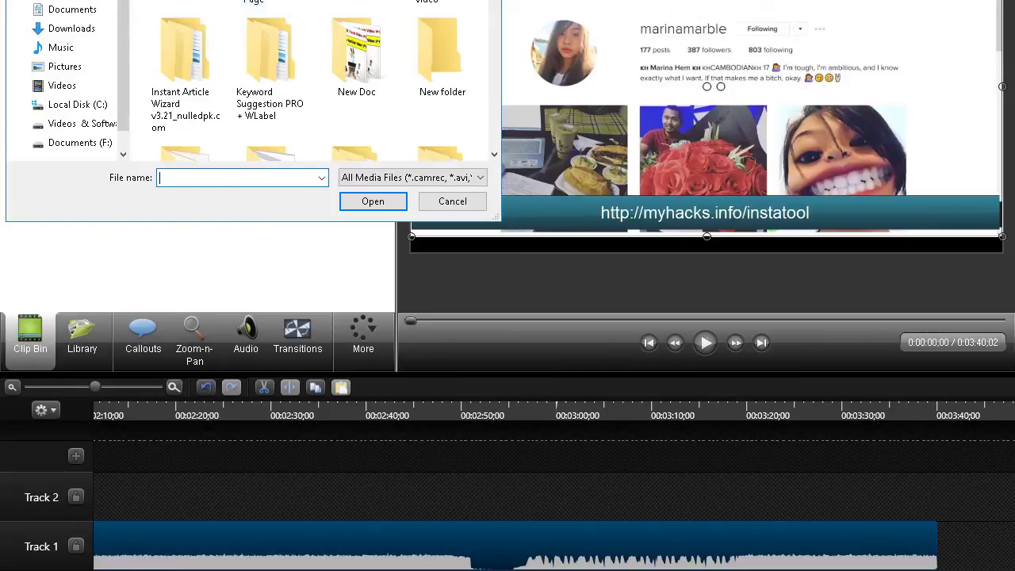
pyautogui.moveTo(495, 12); pyautogui.dragTo(492, 67)
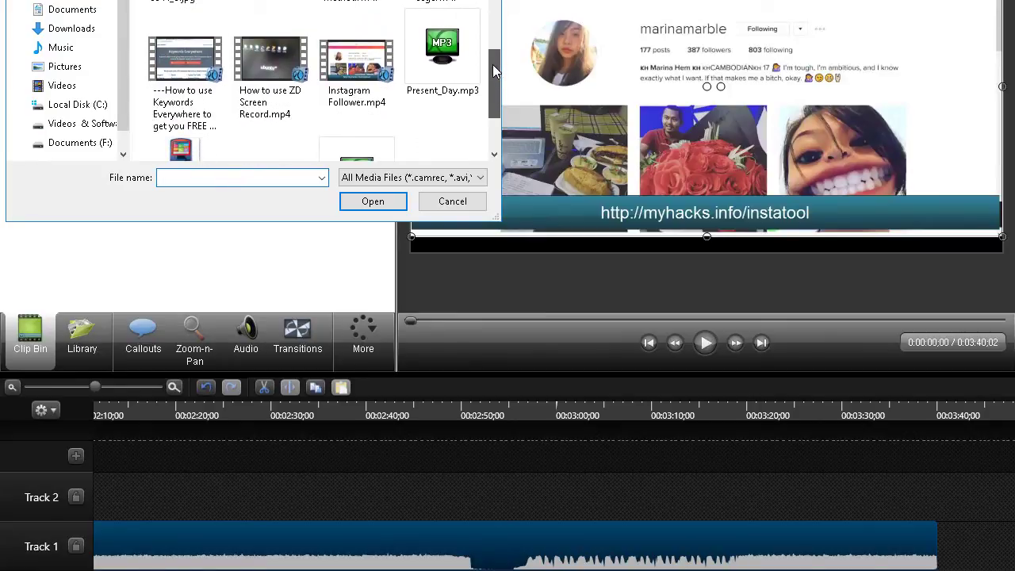
pyautogui.click(434, 72)
pyautogui.doubleClick(434, 71)
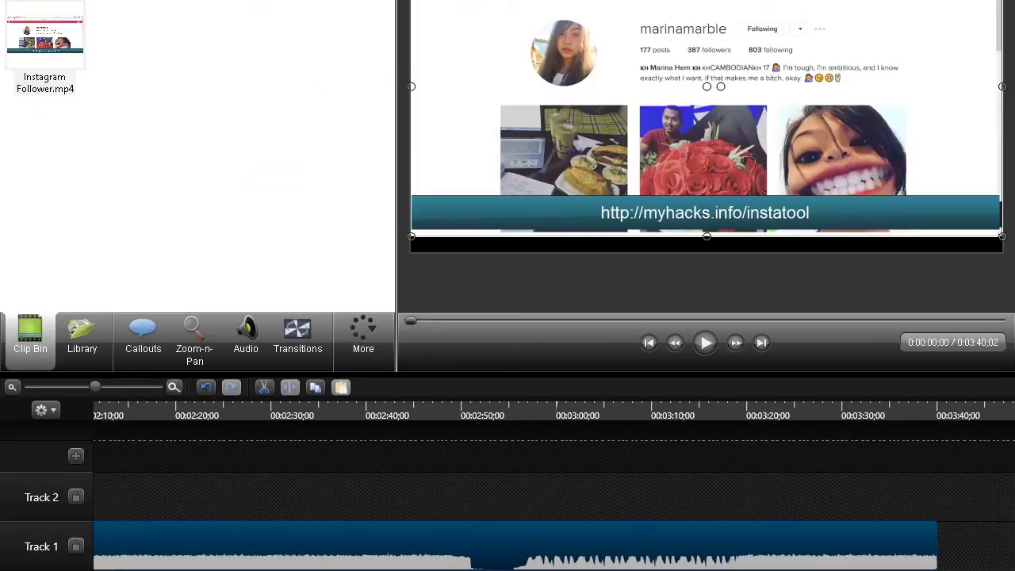
# Place Present_Day.mp3 on Track 2 so that it starts exactly where the Instagram Follower video ends
pyautogui.moveTo(166, 131); pyautogui.dragTo(640, 504)
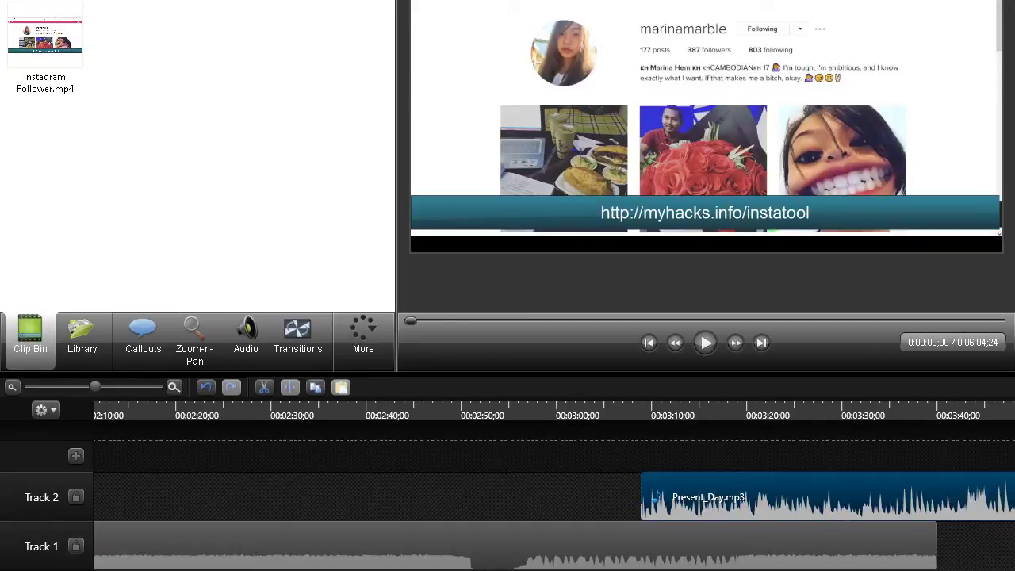
pyautogui.hscroll(5, 555, 500)
pyautogui.hscroll(3, 301, 513)
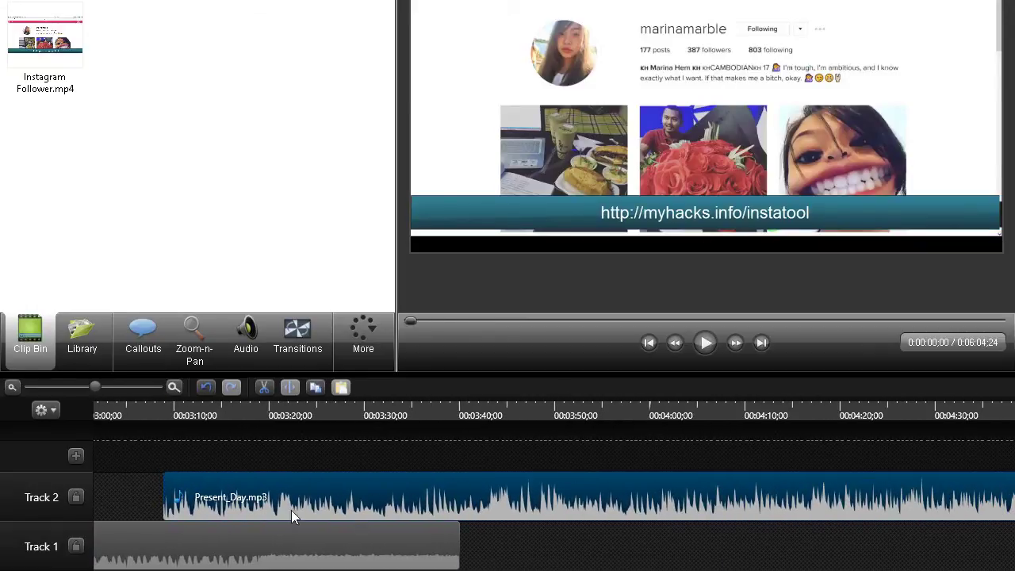
pyautogui.moveTo(166, 495); pyautogui.dragTo(460, 509)
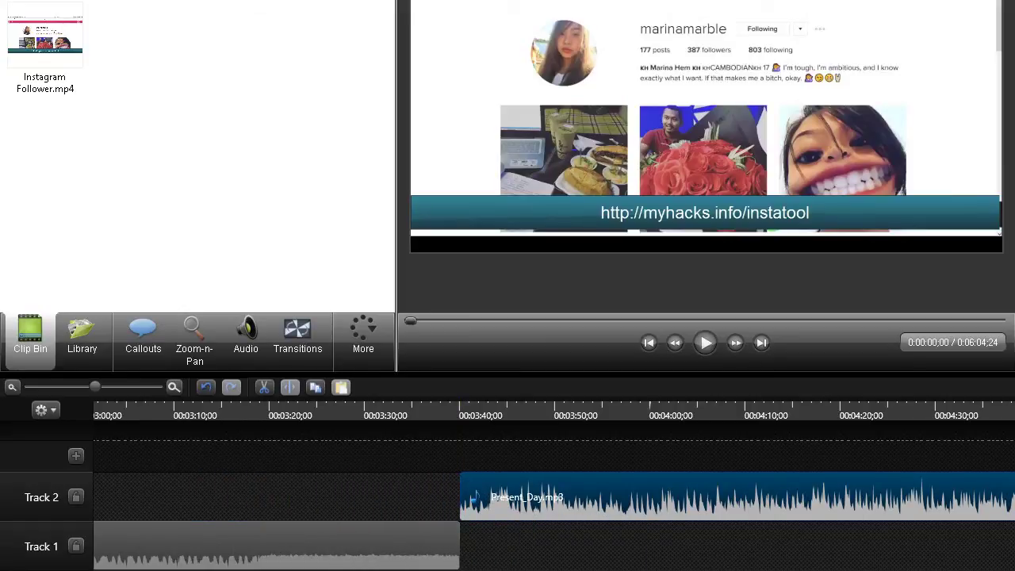
# Review the music clip's extent and play the timeline from about 0:03:34 across the end of the video into the music
pyautogui.hscroll(20, 507, 508)
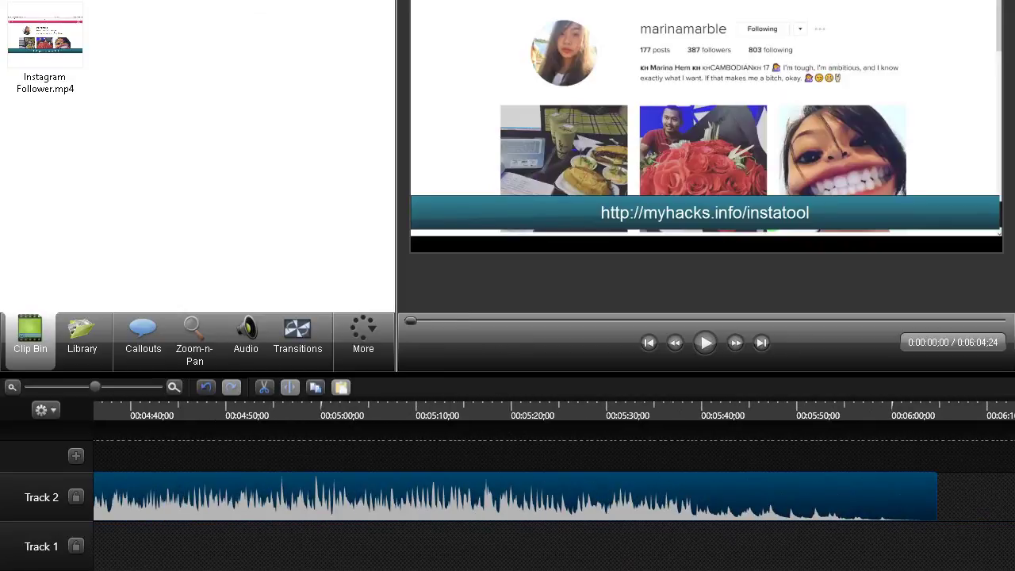
pyautogui.hscroll(-20, 507, 496)
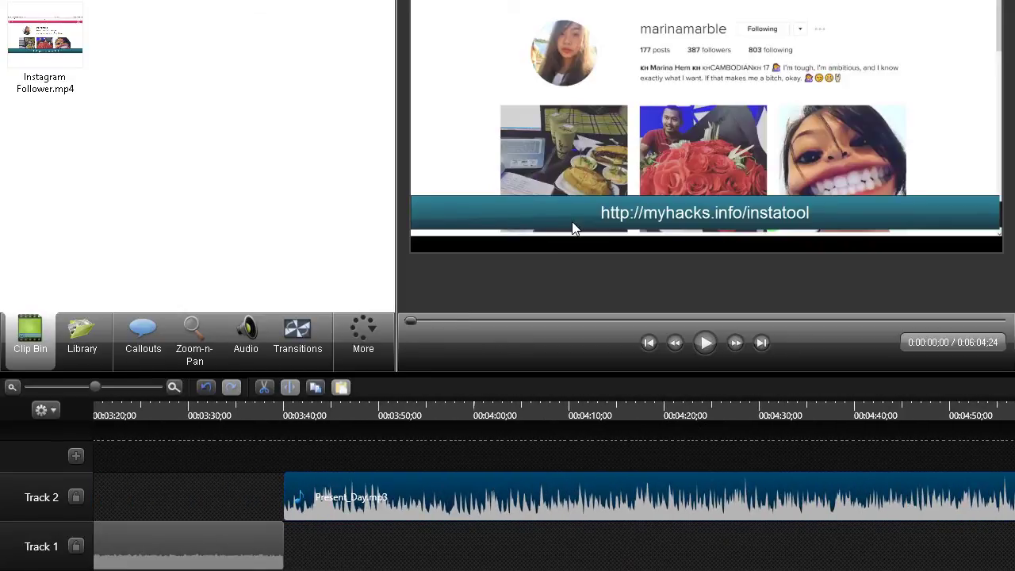
pyautogui.click(267, 469)
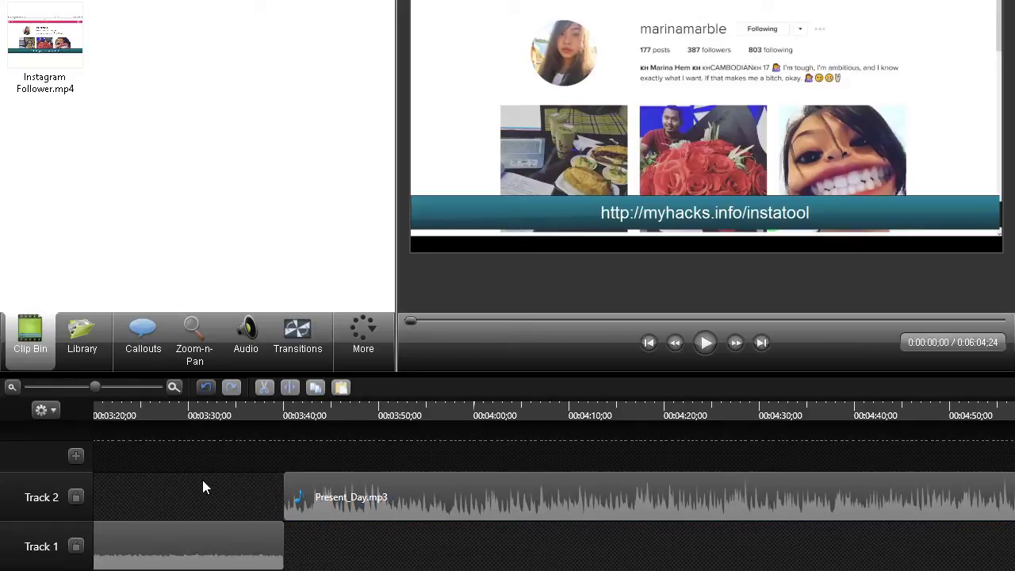
pyautogui.click(227, 413)
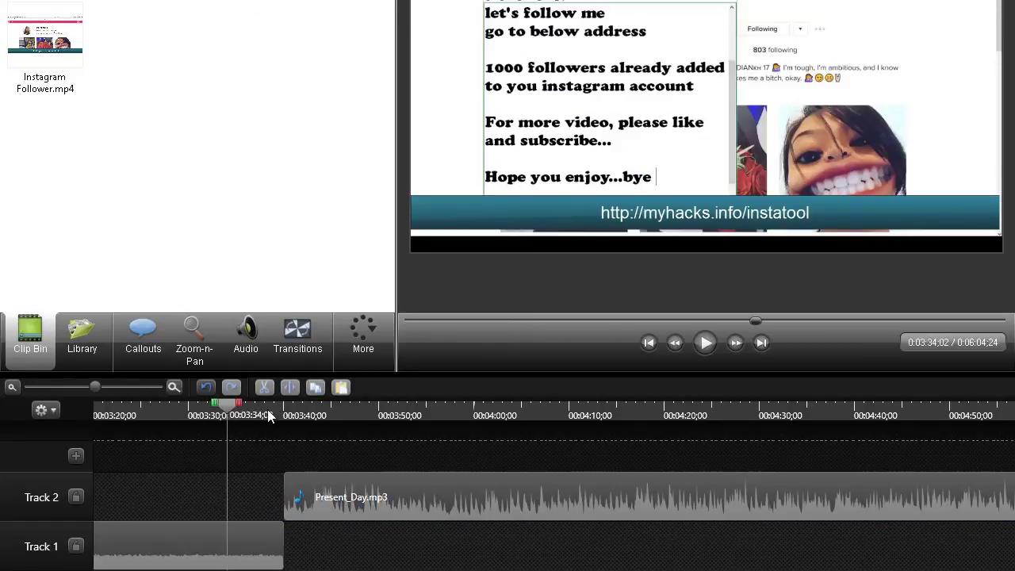
pyautogui.click(704, 343)
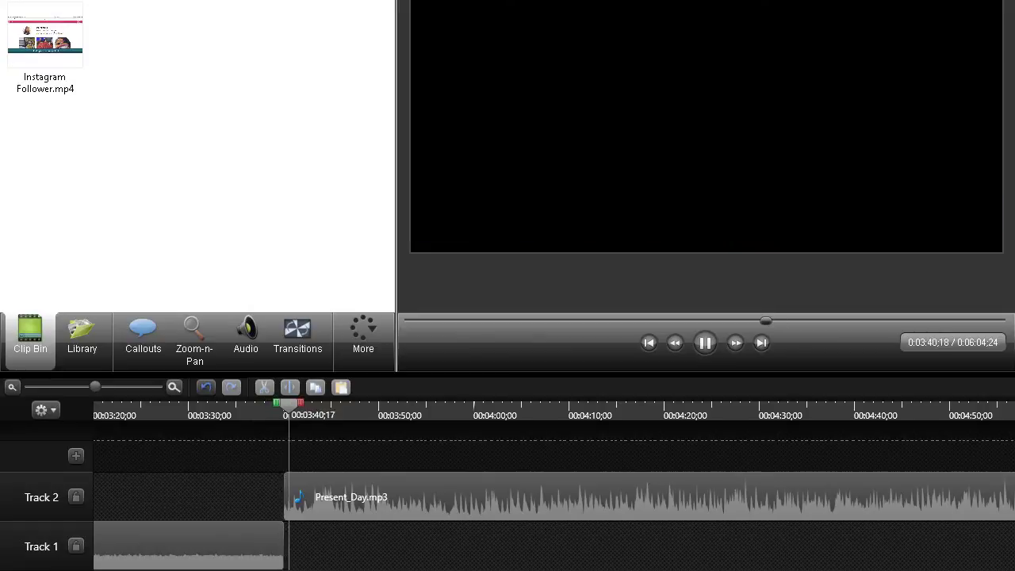
pyautogui.click(707, 345)
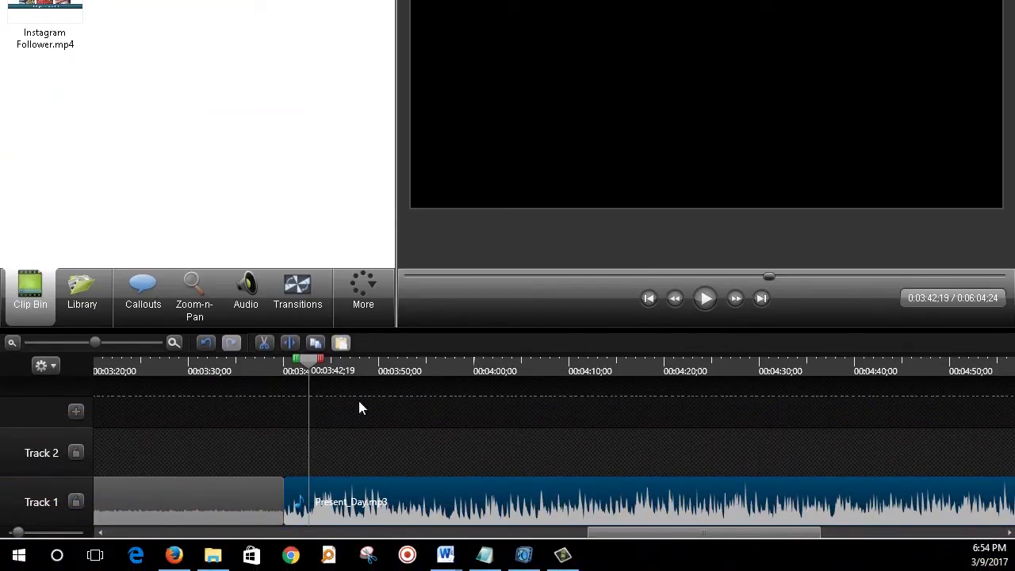
# Move Present_Day.mp3 from Track 1 to Track 2 and add a third timeline track
pyautogui.moveTo(391, 460)
pyautogui.mouseDown()
pyautogui.moveTo(394, 505)
pyautogui.moveTo(397, 455)
pyautogui.mouseUp()
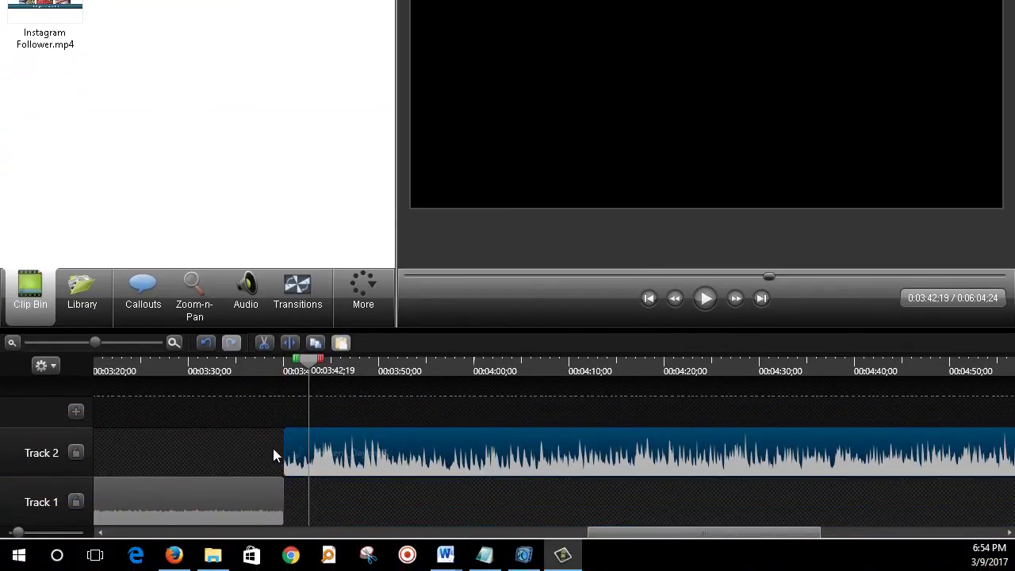
pyautogui.click(76, 411)
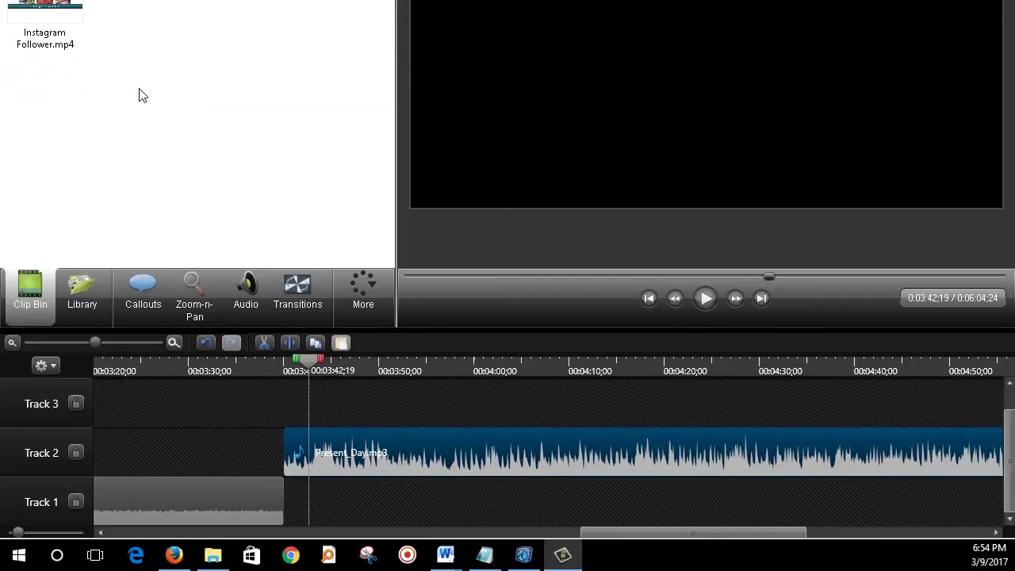
# Insert a plain teal rectangle text callout at the current playhead position
pyautogui.click(144, 301)
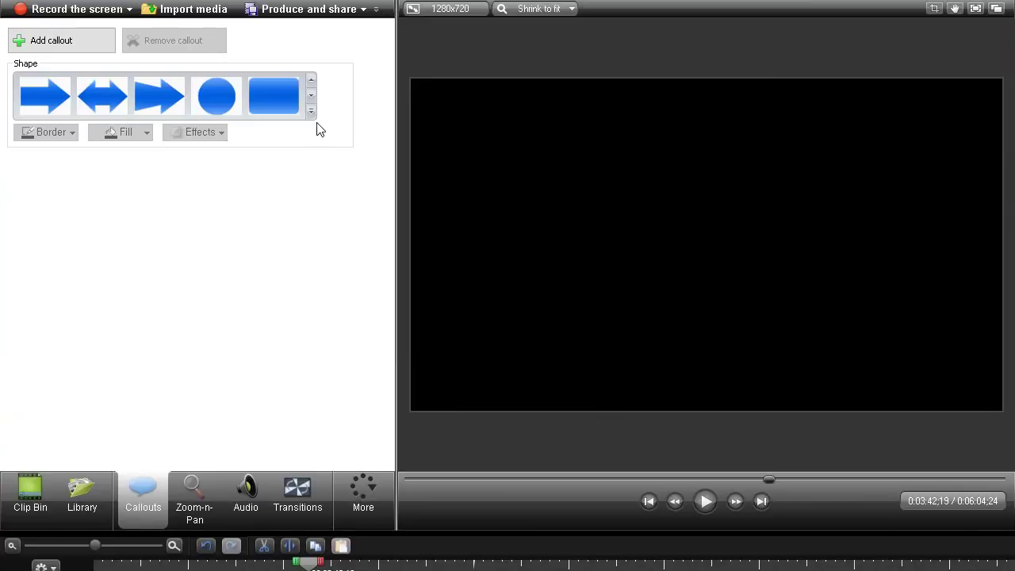
pyautogui.click(313, 117)
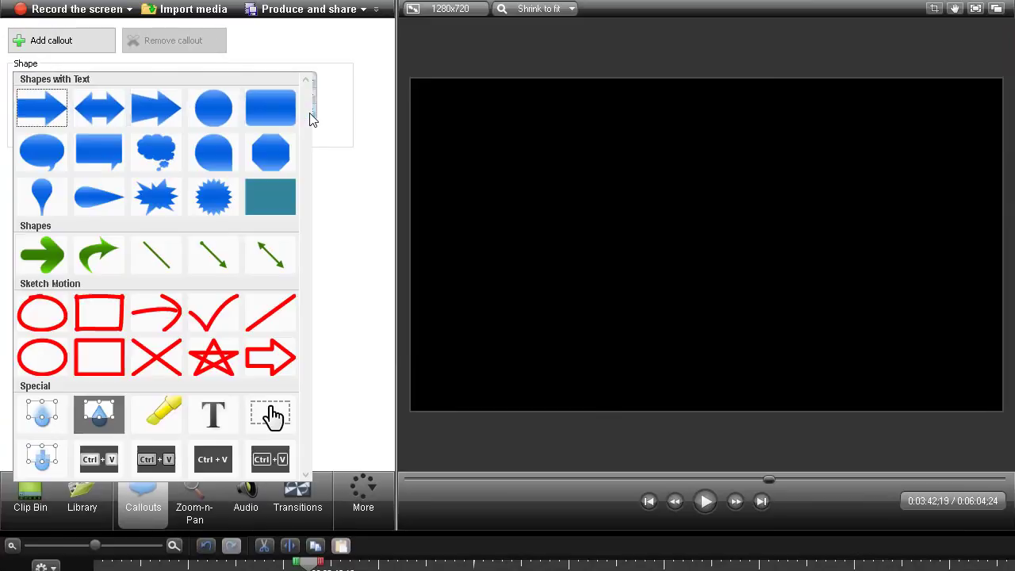
pyautogui.click(268, 195)
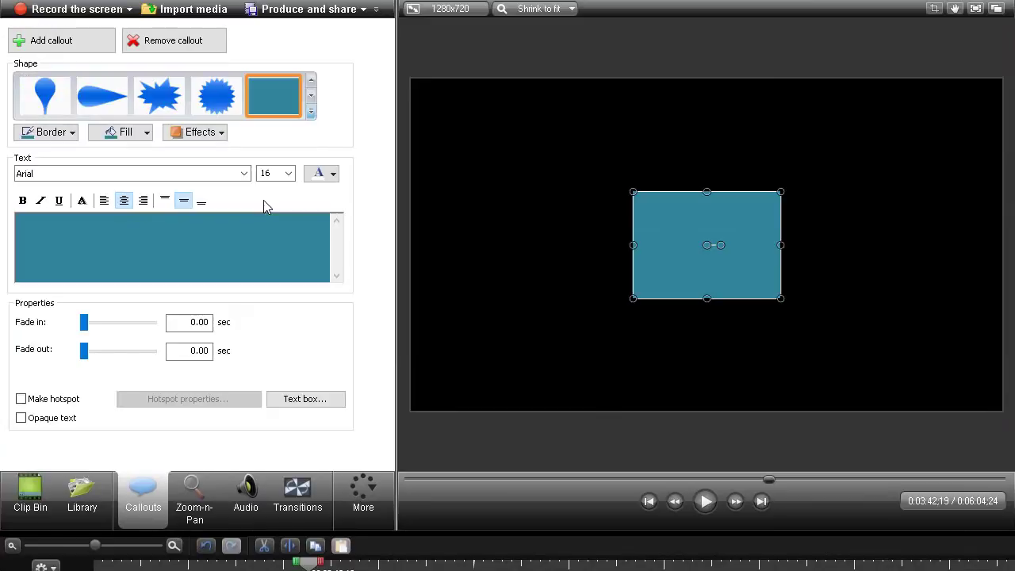
# Stretch the rectangle callout to cover the whole video canvas and change its fill to dark red
pyautogui.moveTo(677, 220); pyautogui.dragTo(456, 220)
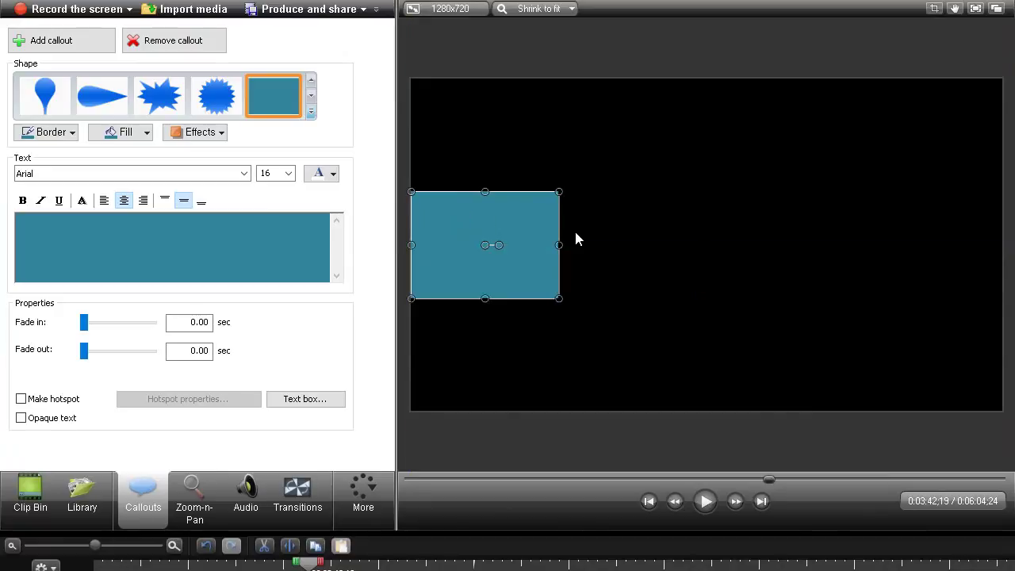
pyautogui.moveTo(559, 245); pyautogui.dragTo(999, 233)
pyautogui.moveTo(706, 191); pyautogui.dragTo(686, 75)
pyautogui.moveTo(708, 294); pyautogui.dragTo(715, 410)
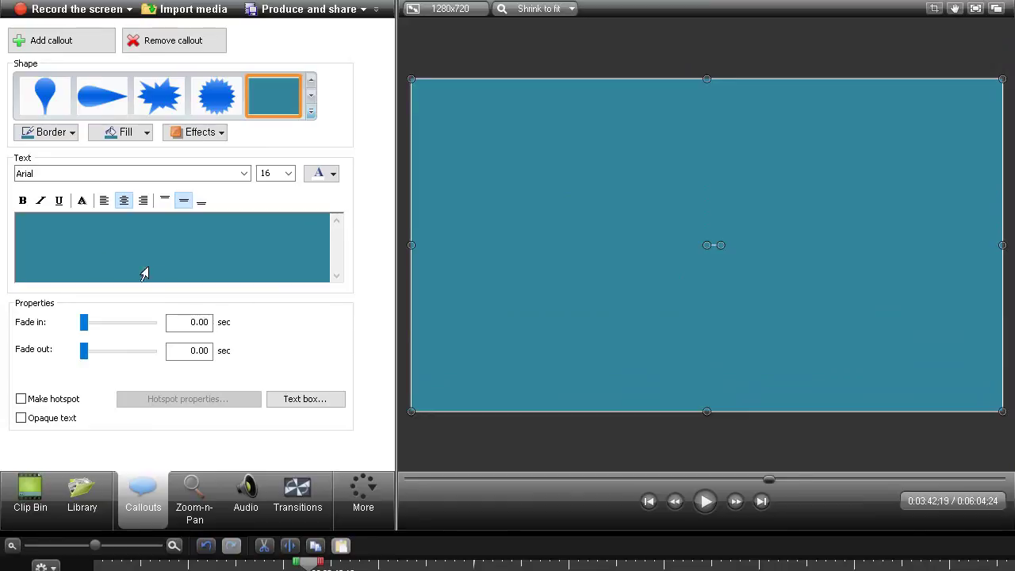
pyautogui.click(123, 132)
pyautogui.click(125, 168)
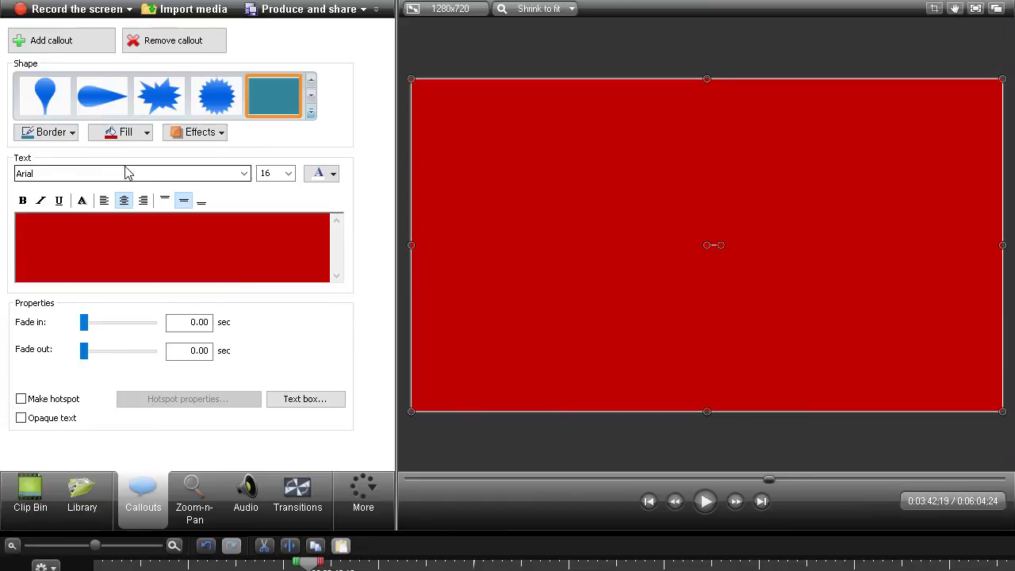
# Try yellow, blue, light red and green fills on the full-screen rectangle callout, returning to blue
pyautogui.click(129, 135)
pyautogui.click(224, 194)
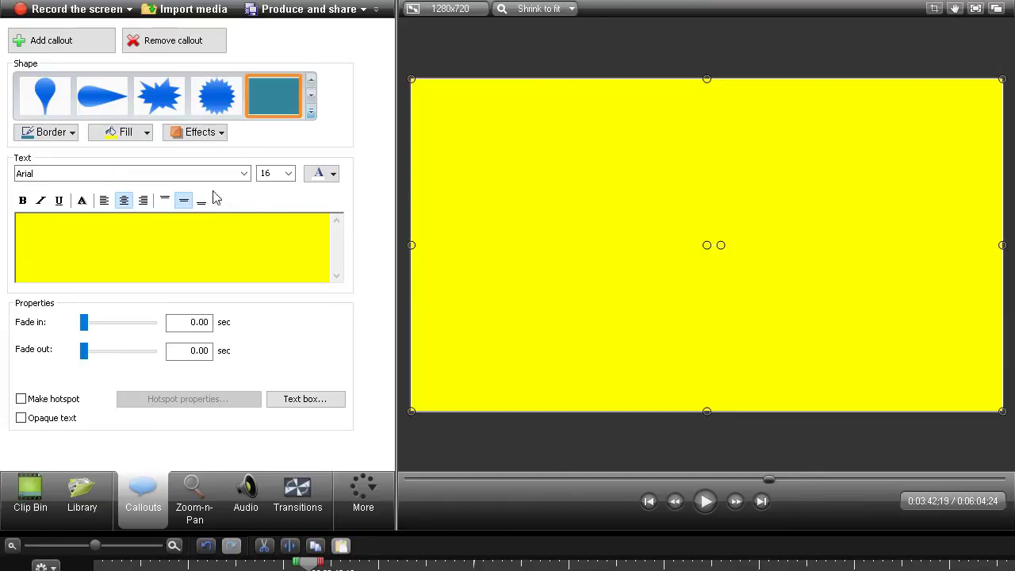
pyautogui.click(142, 135)
pyautogui.click(225, 216)
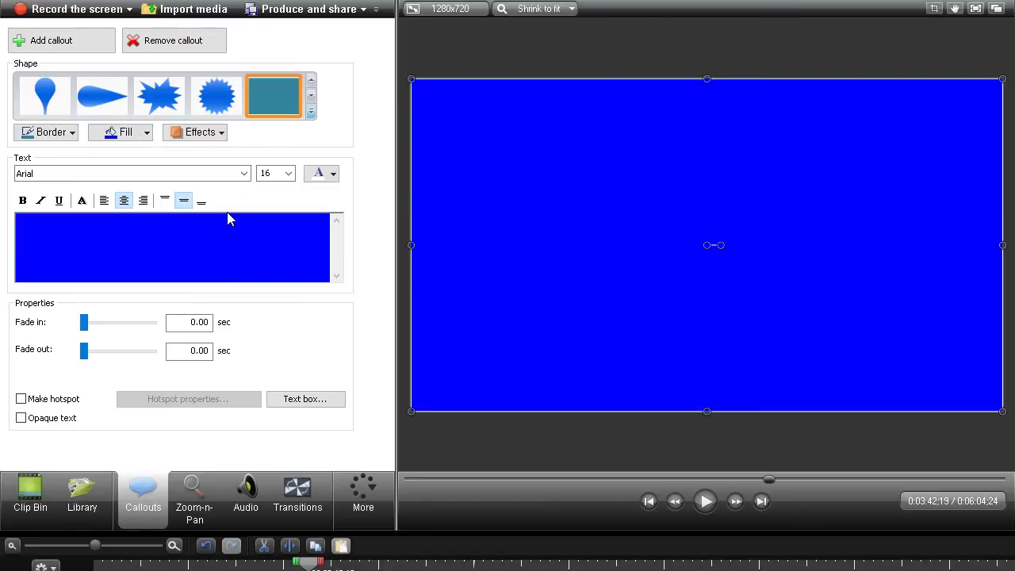
pyautogui.click(131, 137)
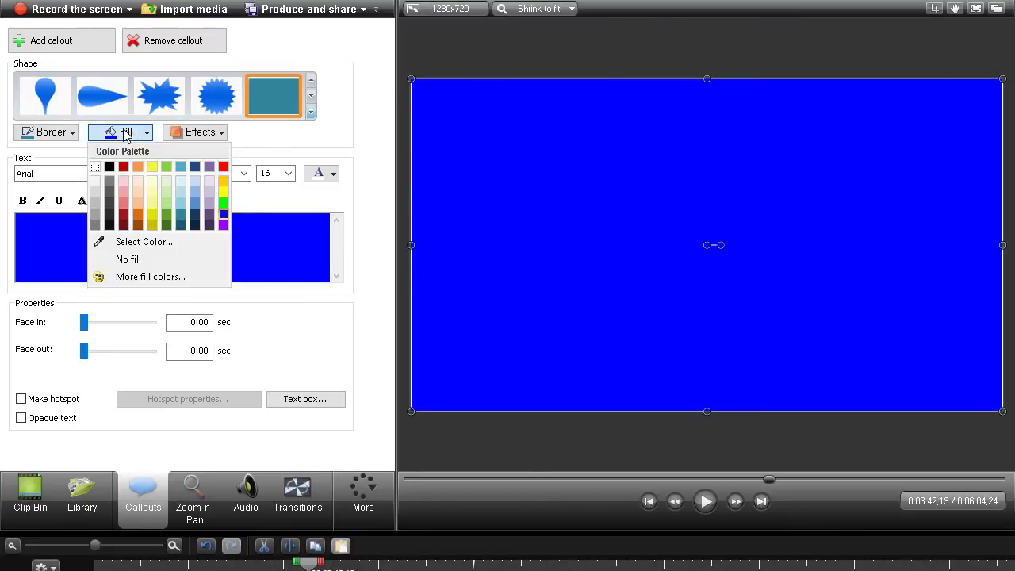
pyautogui.click(133, 210)
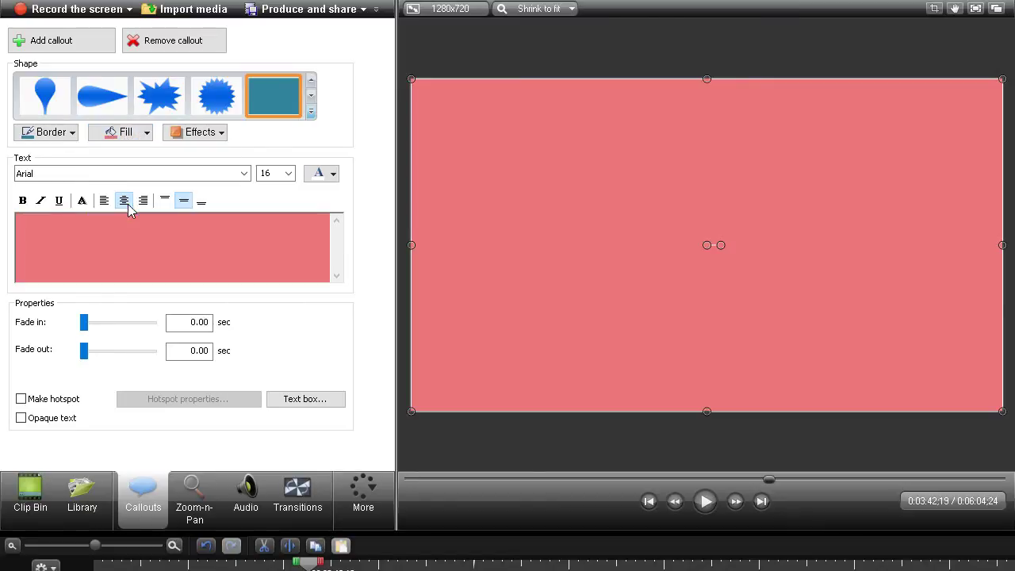
pyautogui.click(123, 136)
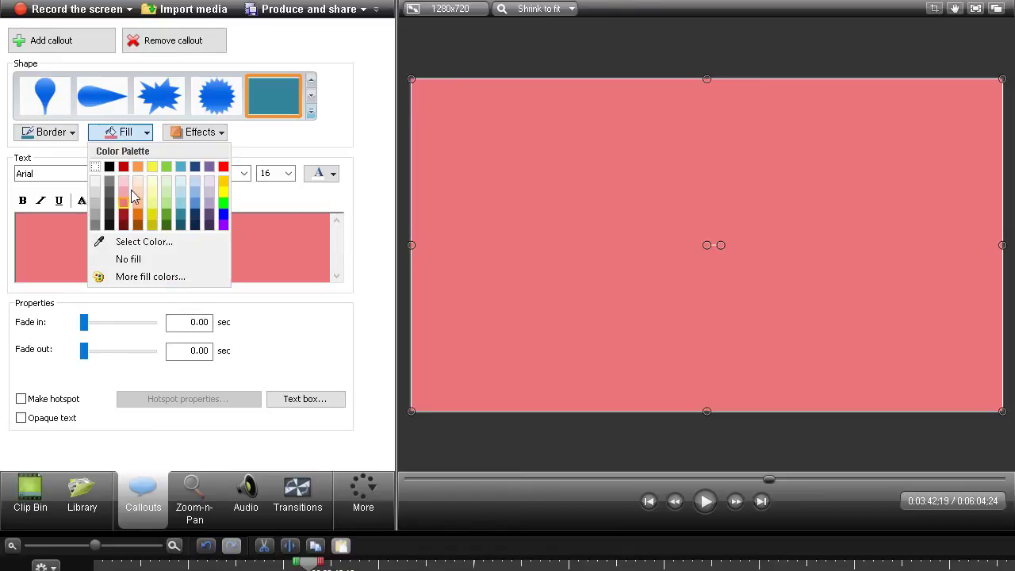
pyautogui.click(166, 224)
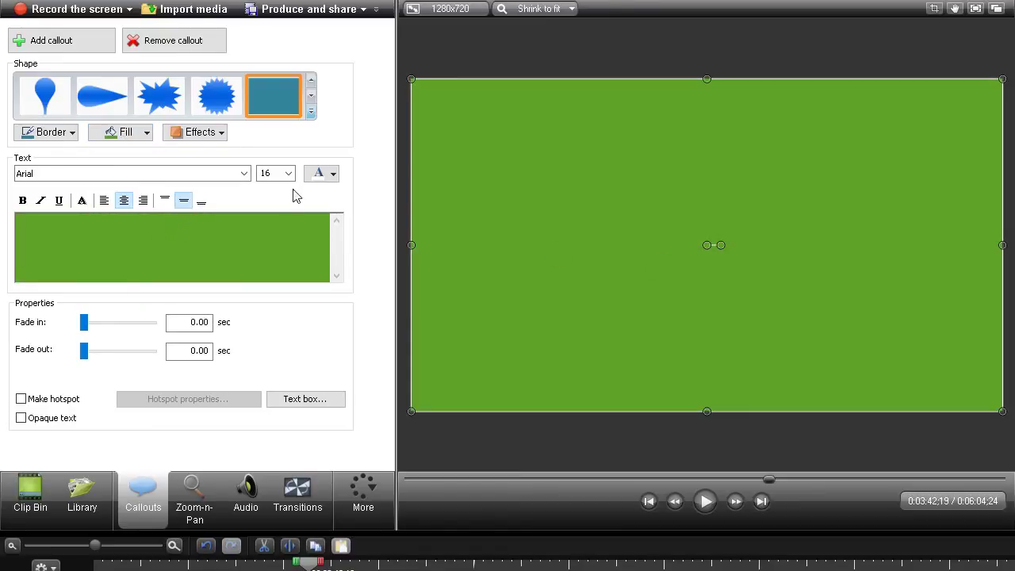
pyautogui.click(127, 133)
pyautogui.click(225, 216)
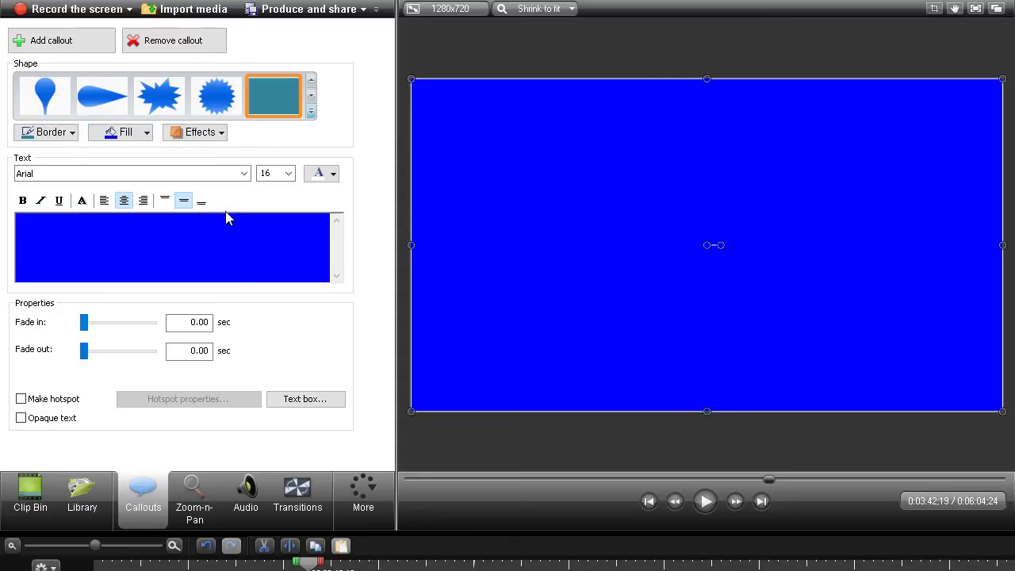
pyautogui.click(513, 438)
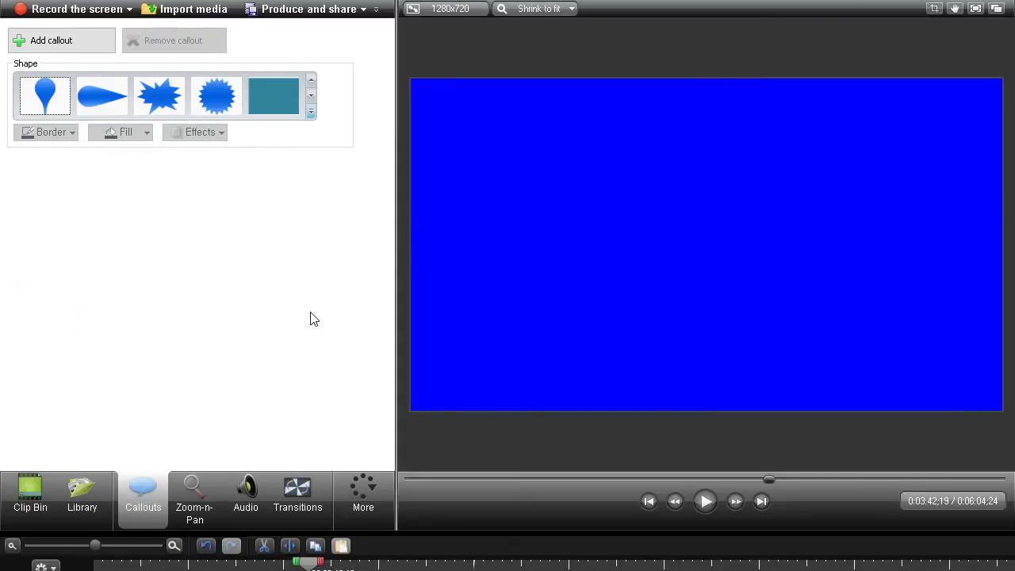
pyautogui.click(706, 245)
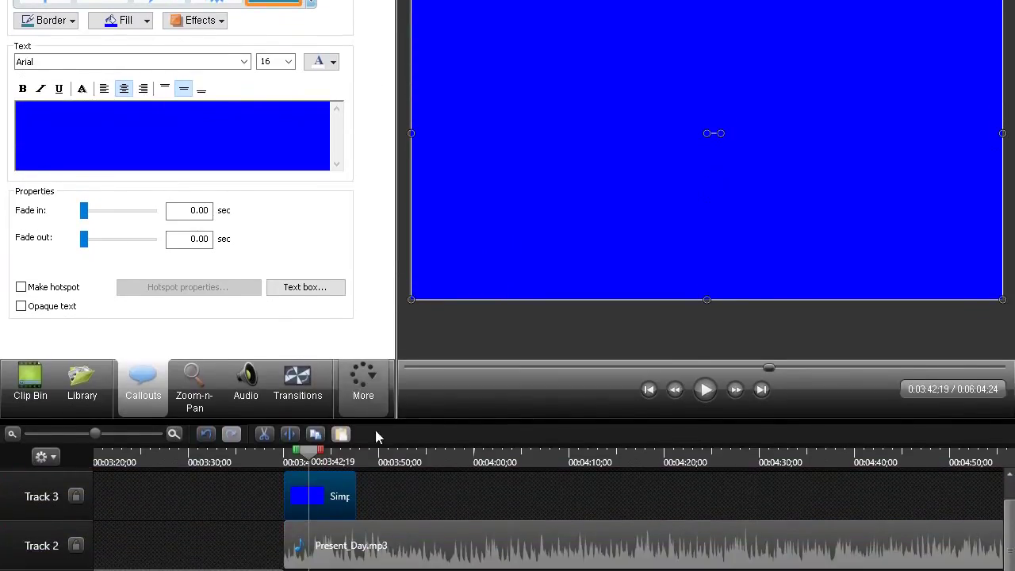
# Try the full-screen callout without a fill and set its fill to White, Lighter 80%
pyautogui.click(119, 21)
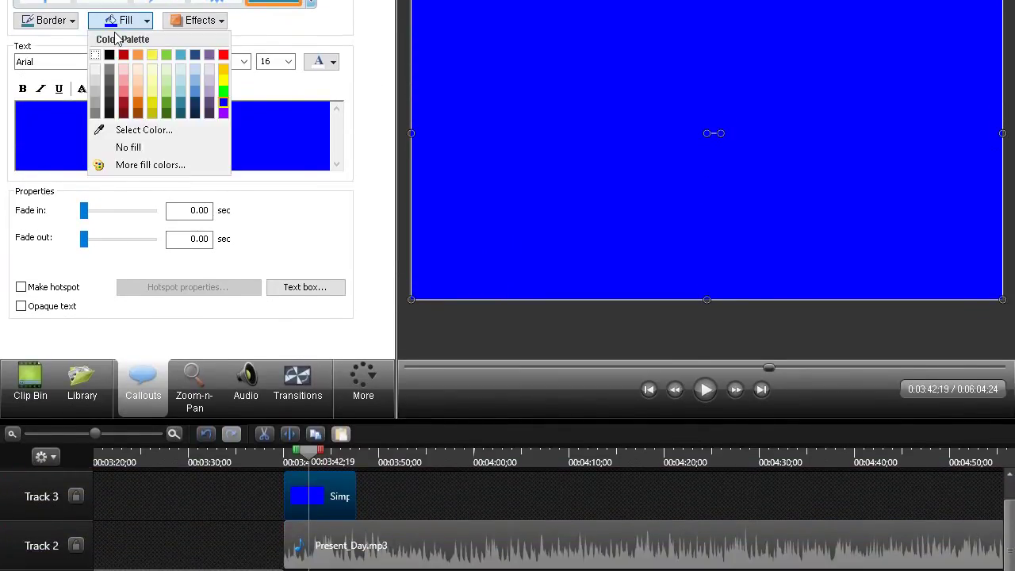
pyautogui.click(141, 148)
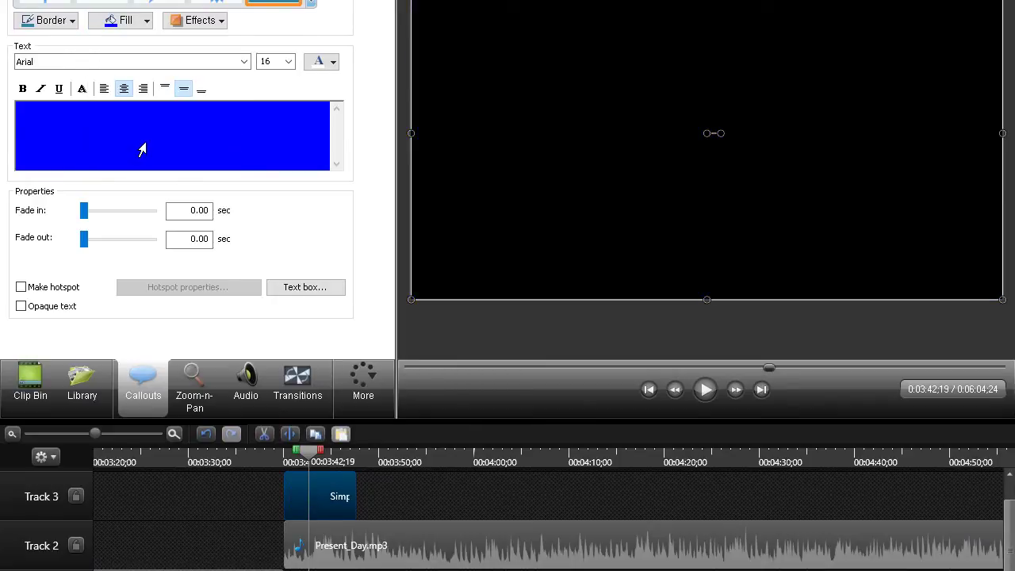
pyautogui.click(119, 21)
pyautogui.click(95, 70)
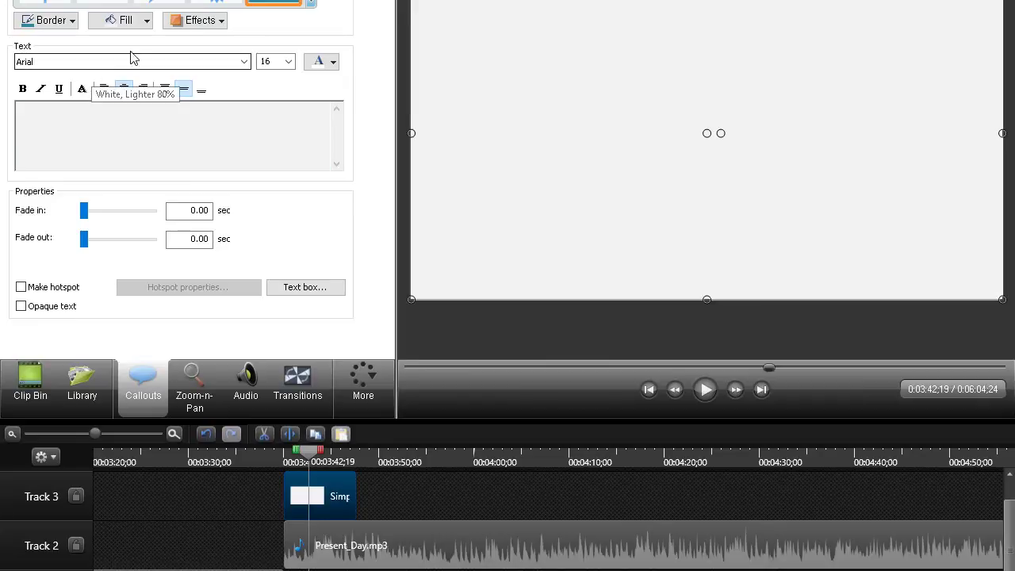
# Lengthen the rectangle callout on Track 3 along the Present_Day.mp3 music clip
pyautogui.moveTo(355, 494); pyautogui.dragTo(791, 495)
pyautogui.hscroll(10, 547, 508)
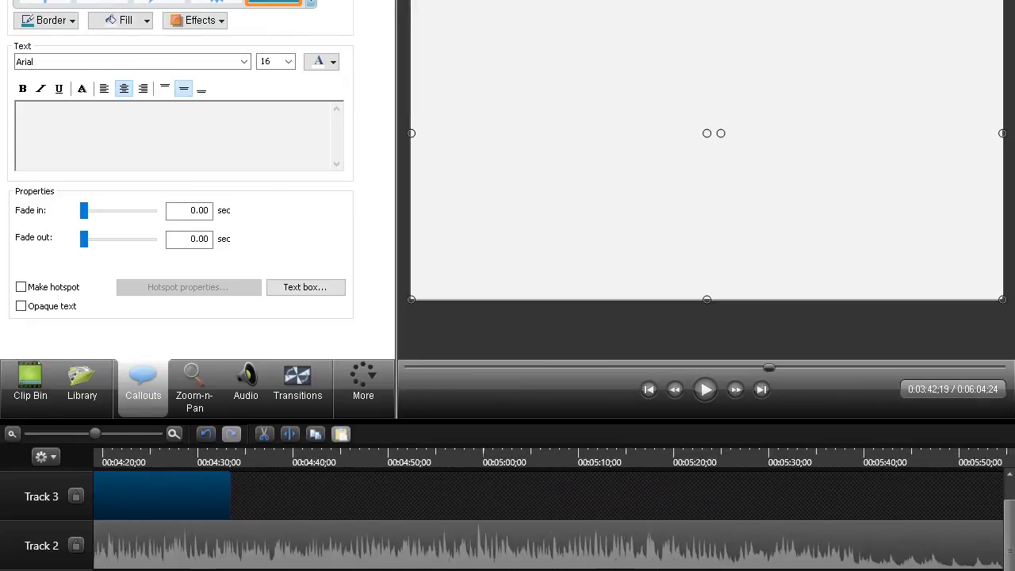
pyautogui.moveTo(98, 485); pyautogui.dragTo(967, 513)
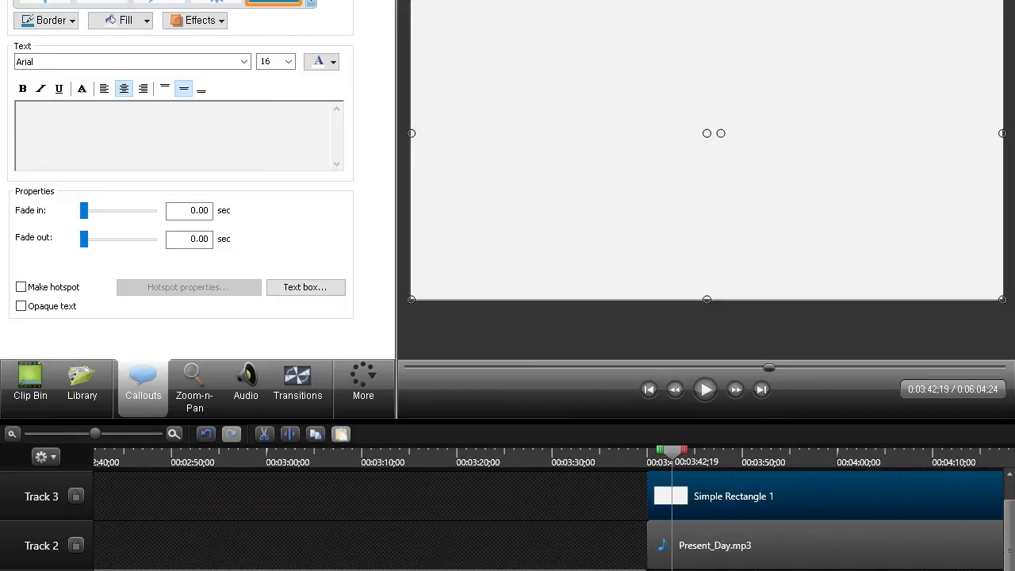
# Set the callout's text color to blue and its font size to 36
pyautogui.click(176, 115)
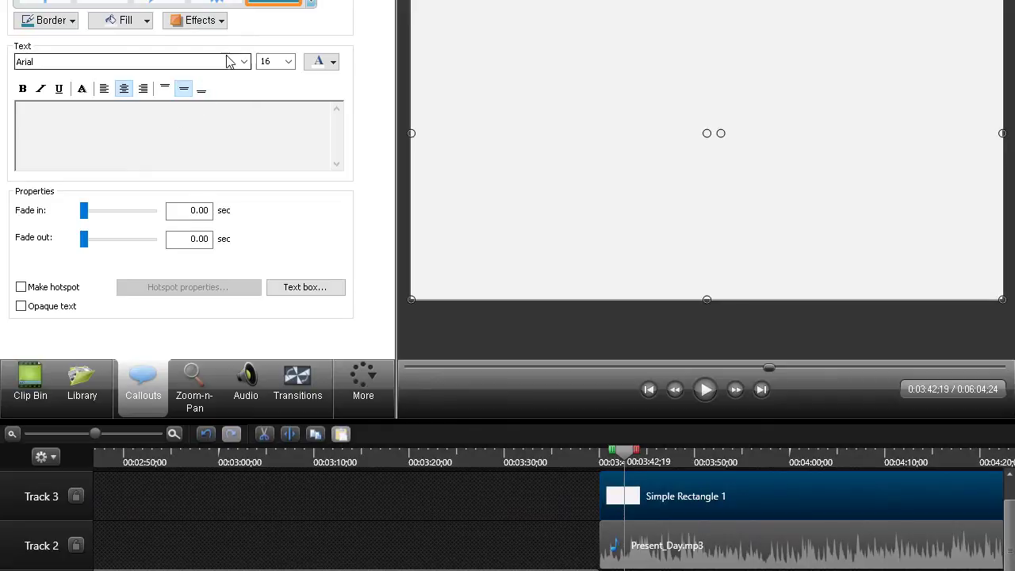
pyautogui.click(333, 62)
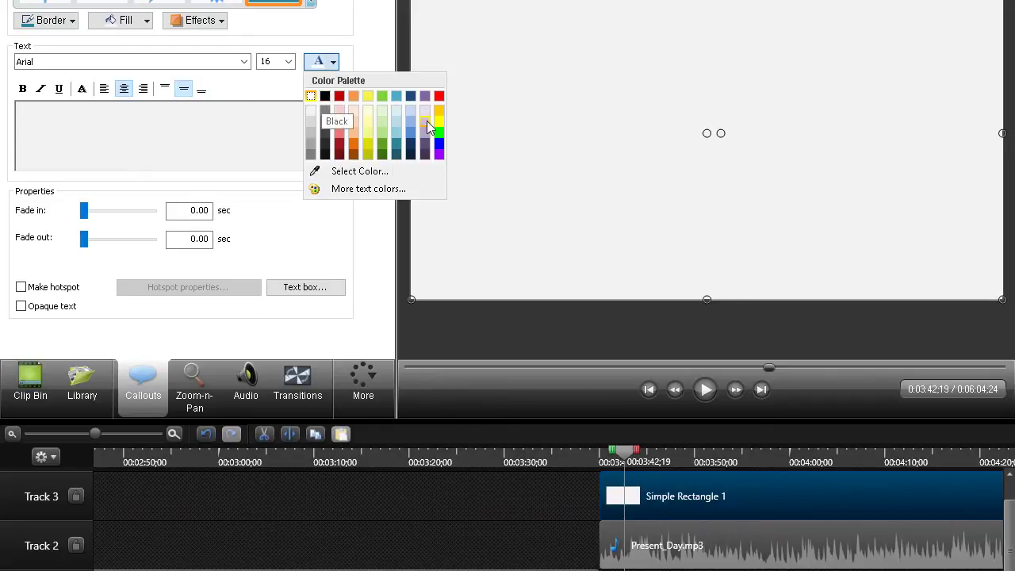
pyautogui.click(438, 145)
pyautogui.click(289, 62)
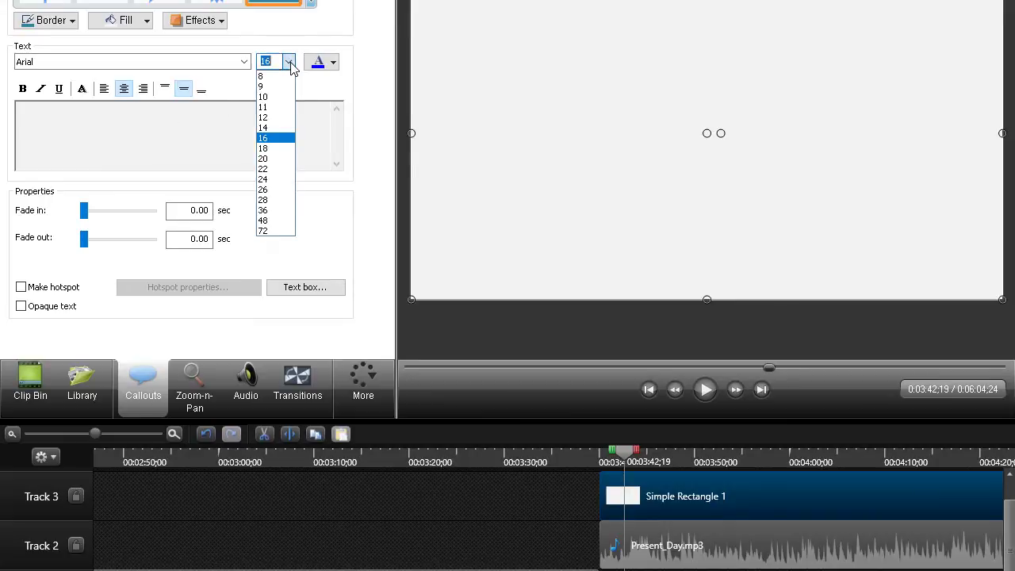
pyautogui.click(274, 210)
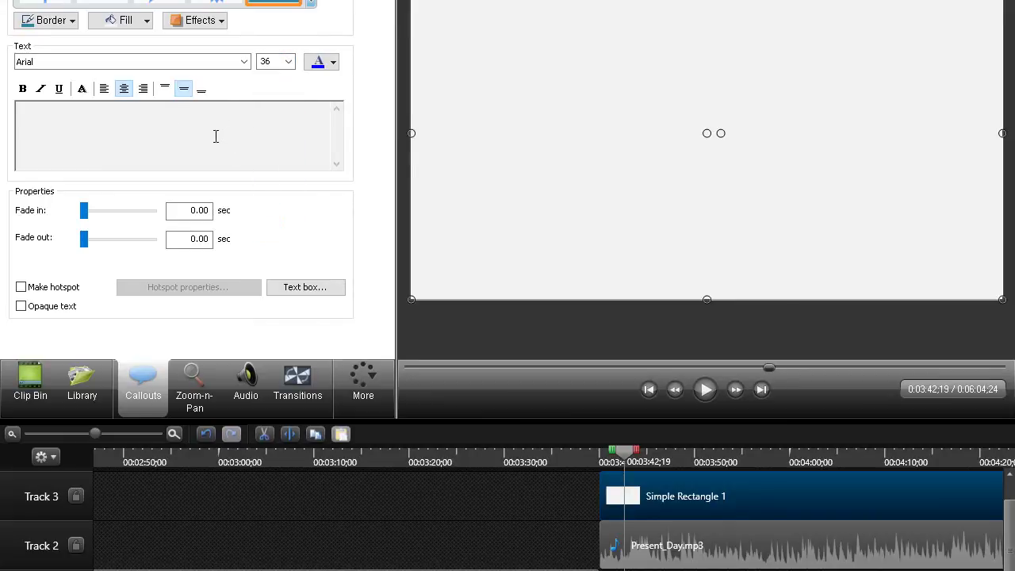
# Enter "Please visite: My" as the callout text
pyautogui.write('Please')
pyautogui.press('BackSpace')
pyautogui.write('g')
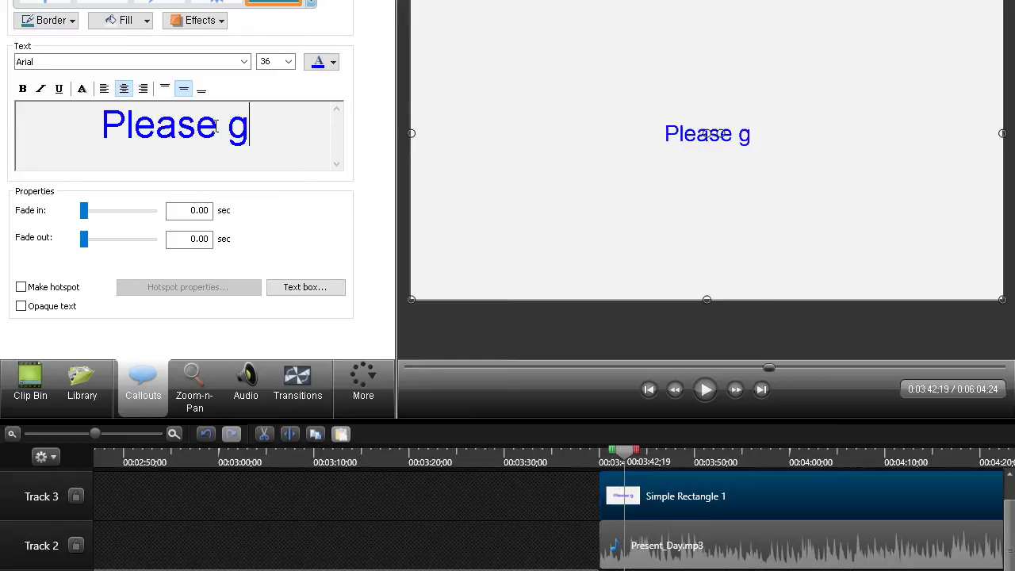
pyautogui.write('o t')
pyautogui.press('BackSpace')
pyautogui.press('BackSpace')
pyautogui.press('BackSpace')
pyautogui.press('BackSpace')
pyautogui.write('video')
pyautogui.press('BackSpace')
pyautogui.press('BackSpace')
pyautogui.press('BackSpace')
pyautogui.press('BackSpace')
pyautogui.write('isite:')
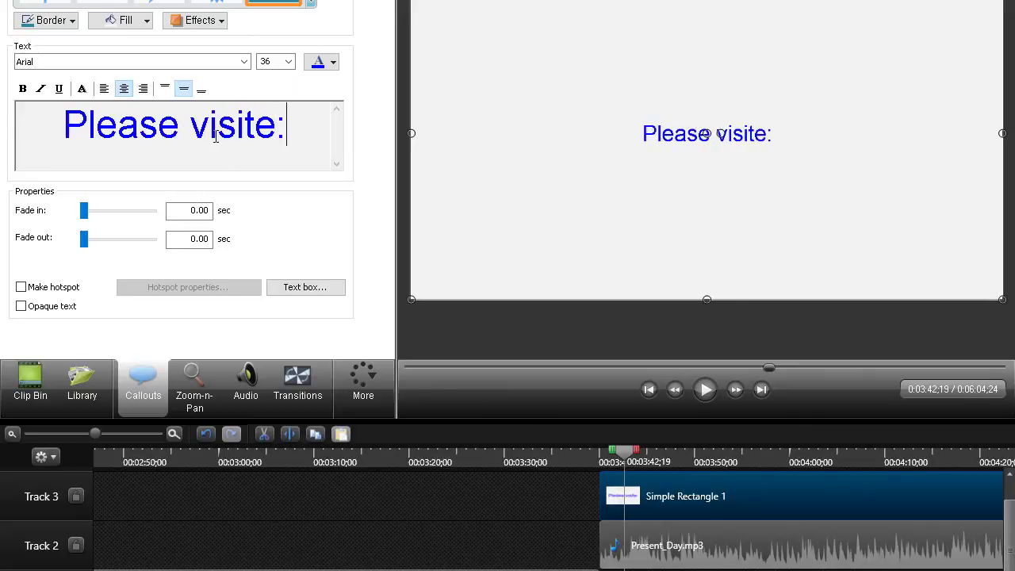
pyautogui.write(' M')
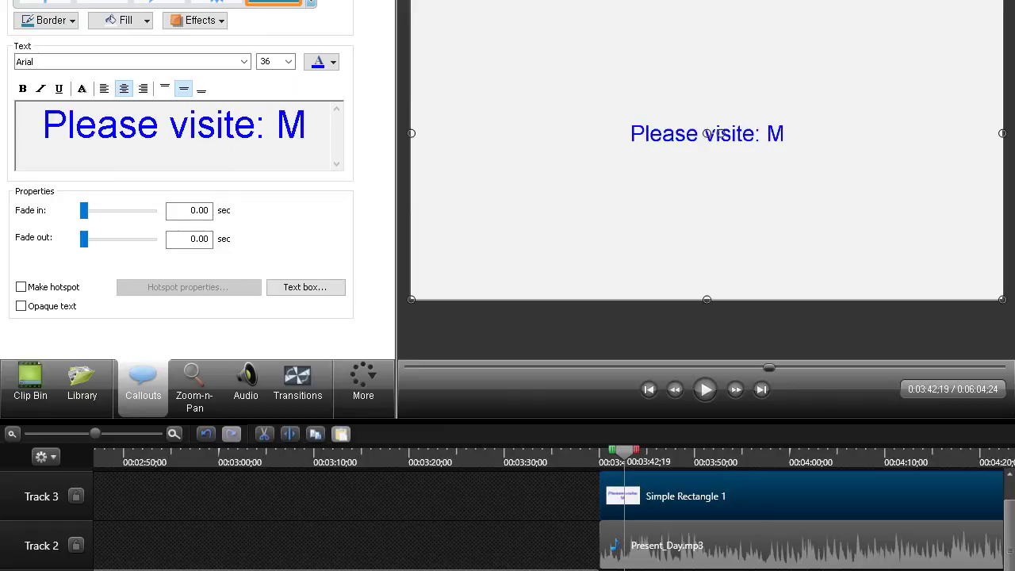
pyautogui.write('y')
# Delete the whole blue text from the callout
pyautogui.press('BackSpace')
pyautogui.press('BackSpace')
pyautogui.press('BackSpace')
pyautogui.press('BackSpace')
pyautogui.press('BackSpace')
pyautogui.press('BackSpace')
pyautogui.press('BackSpace')
pyautogui.press('BackSpace')
pyautogui.press('BackSpace')
pyautogui.press('BackSpace')
pyautogui.press('BackSpace')
pyautogui.press('BackSpace')
pyautogui.press('BackSpace')
pyautogui.press('BackSpace')
pyautogui.press('BackSpace')
pyautogui.press('BackSpace')
pyautogui.press('BackSpace')
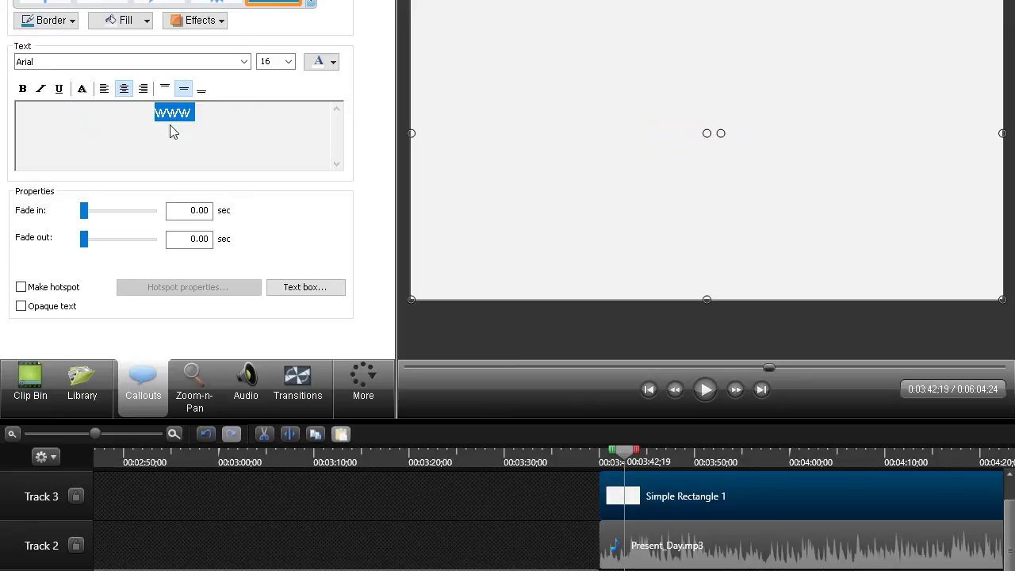
pyautogui.click(332, 62)
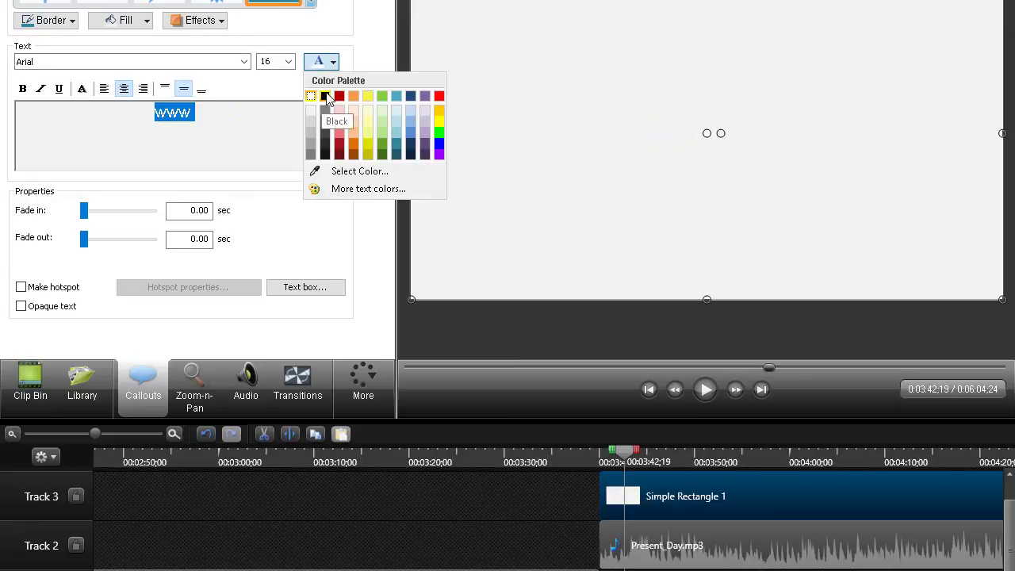
pyautogui.click(325, 96)
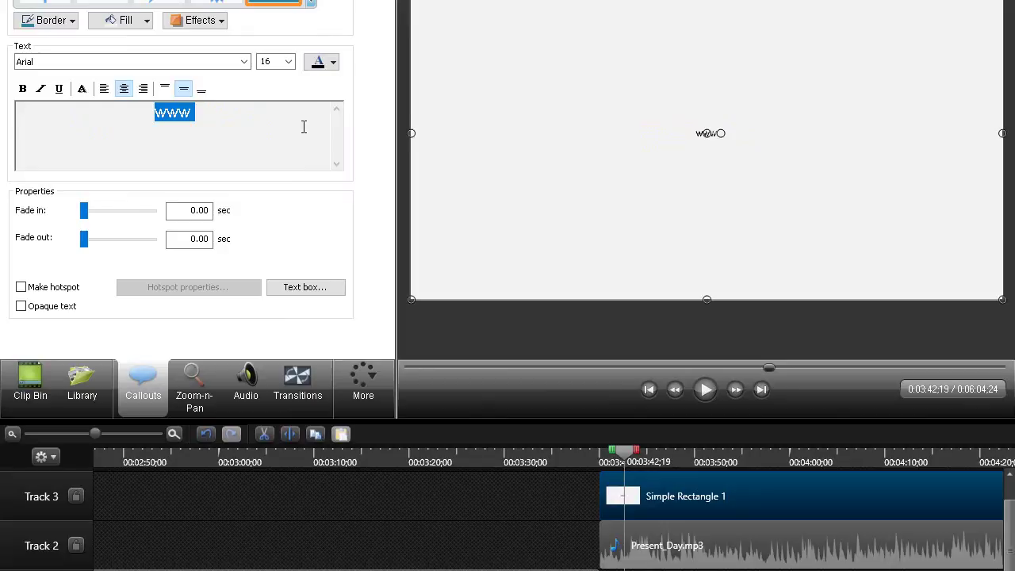
pyautogui.click(302, 126)
pyautogui.write('.m')
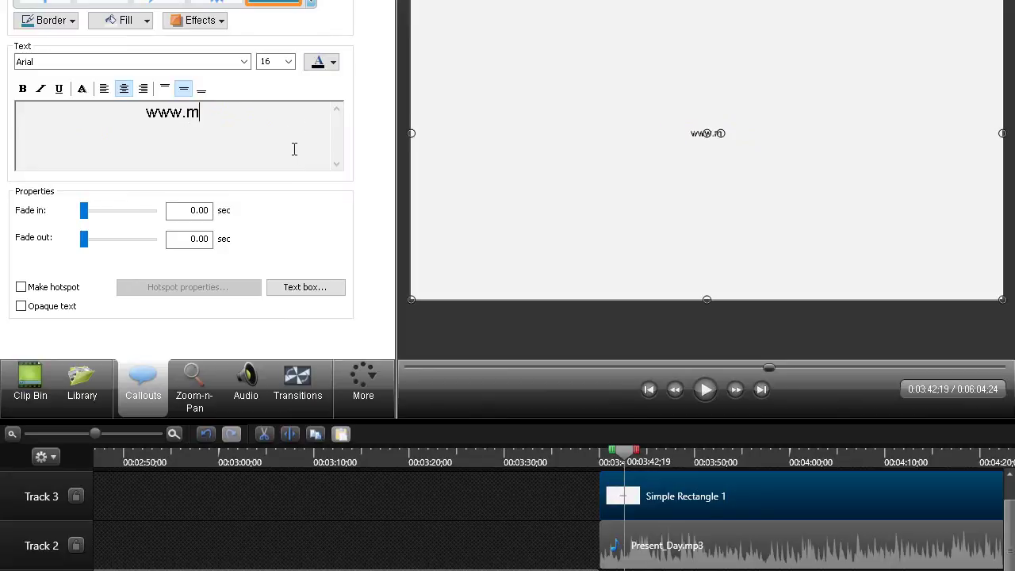
pyautogui.write('yhacks.')
pyautogui.press('BackSpace')
pyautogui.write('s.info/y')
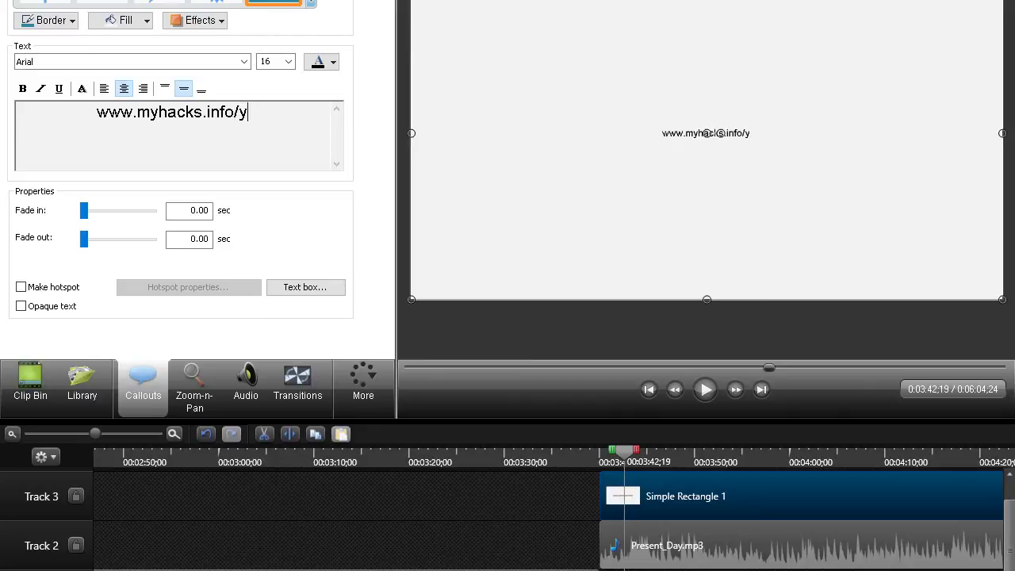
pyautogui.write('outube')
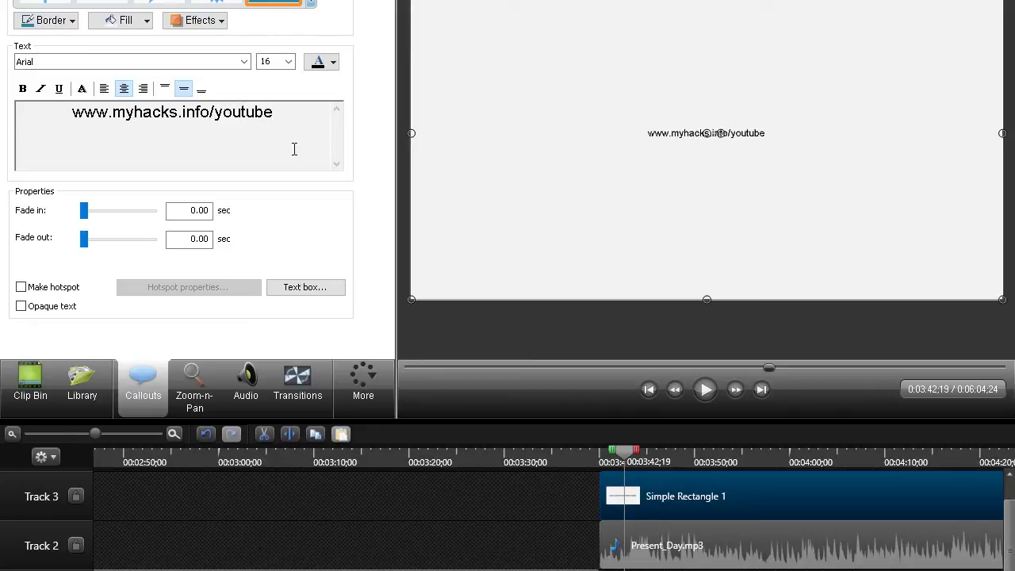
# Enlarge the web address in the callout to font size 48
pyautogui.hotkey('ctrl', 'a')
pyautogui.click(288, 61)
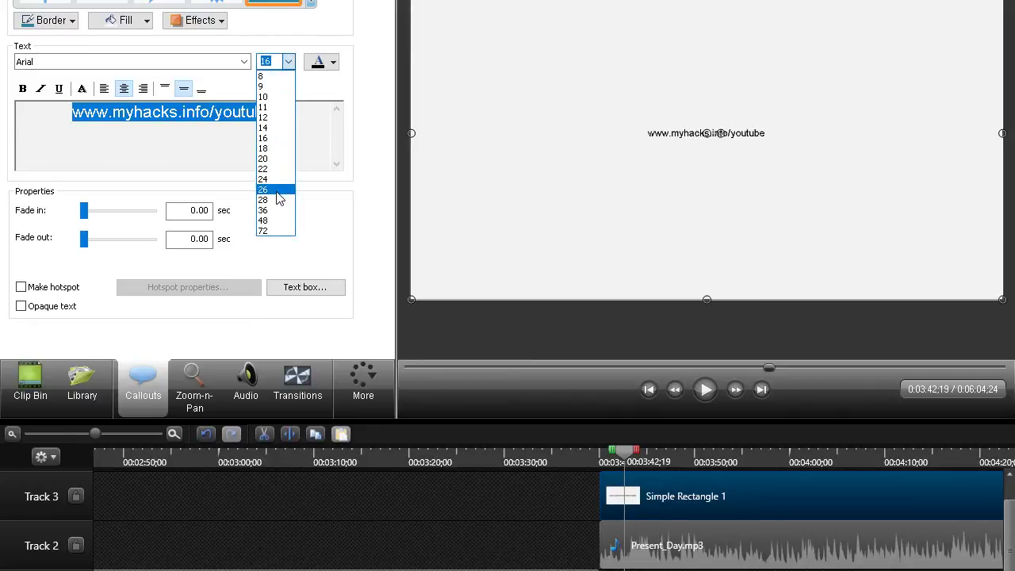
pyautogui.click(279, 189)
pyautogui.click(288, 61)
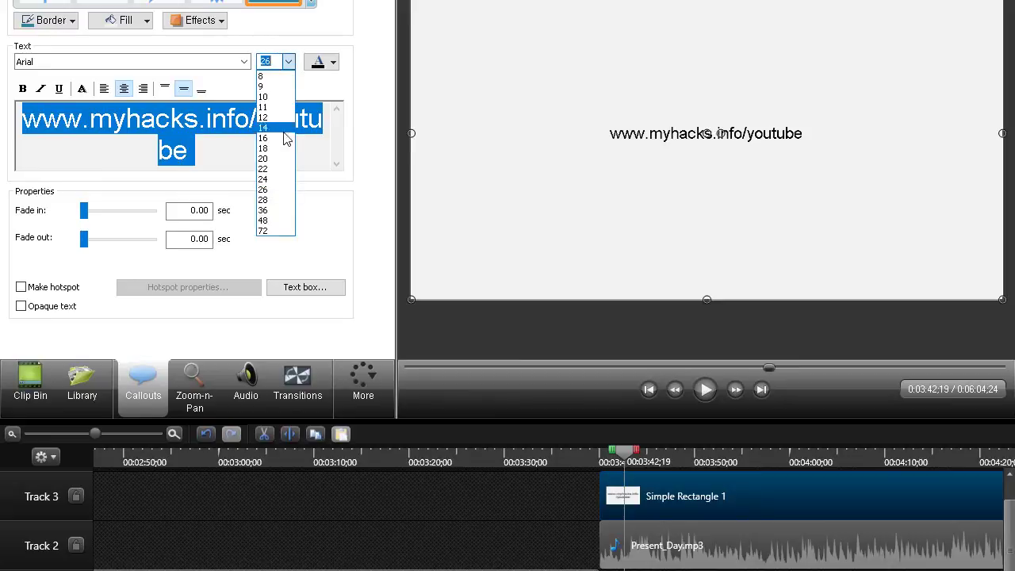
pyautogui.click(269, 220)
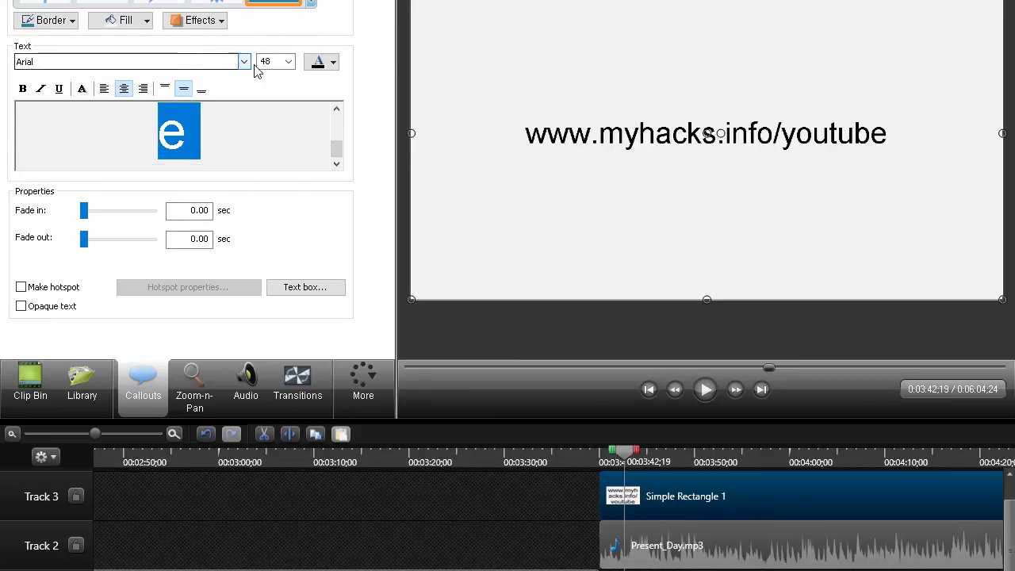
# Add the second line "Help like & Share" below the web address in the callout
pyautogui.click(270, 129)
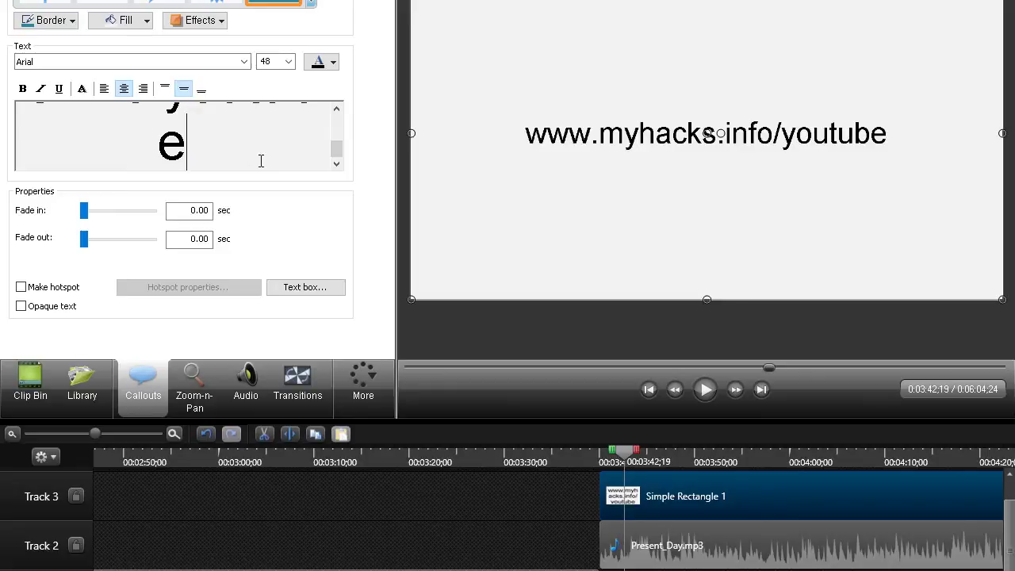
pyautogui.press('Return')
pyautogui.write('s')
pyautogui.press('BackSpace')
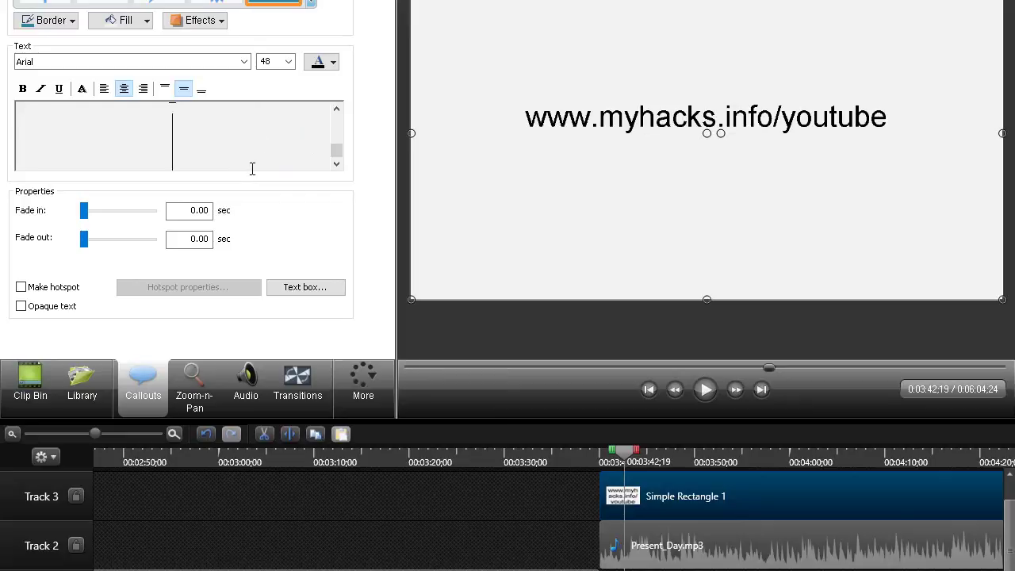
pyautogui.write('Hel')
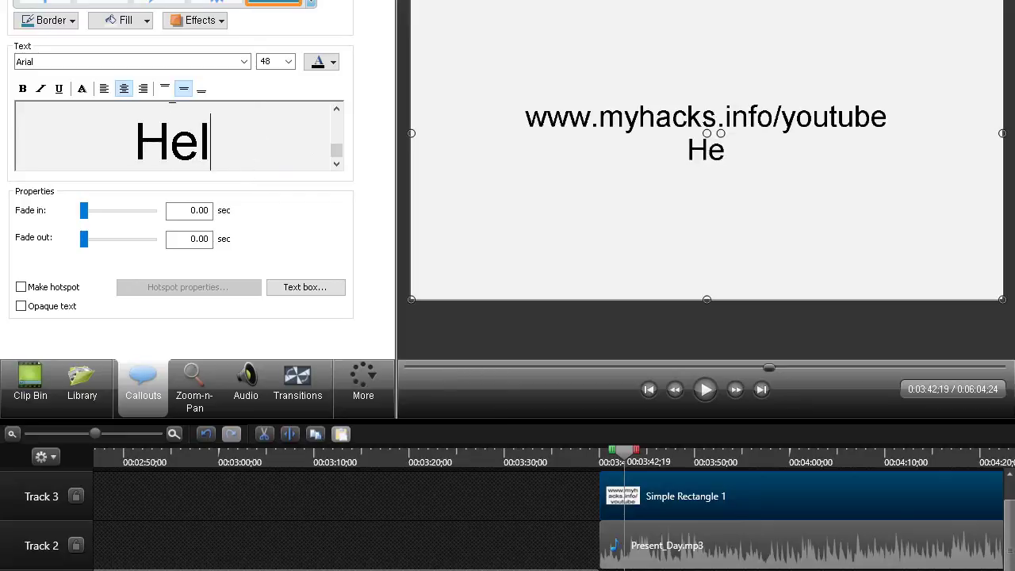
pyautogui.write('p like')
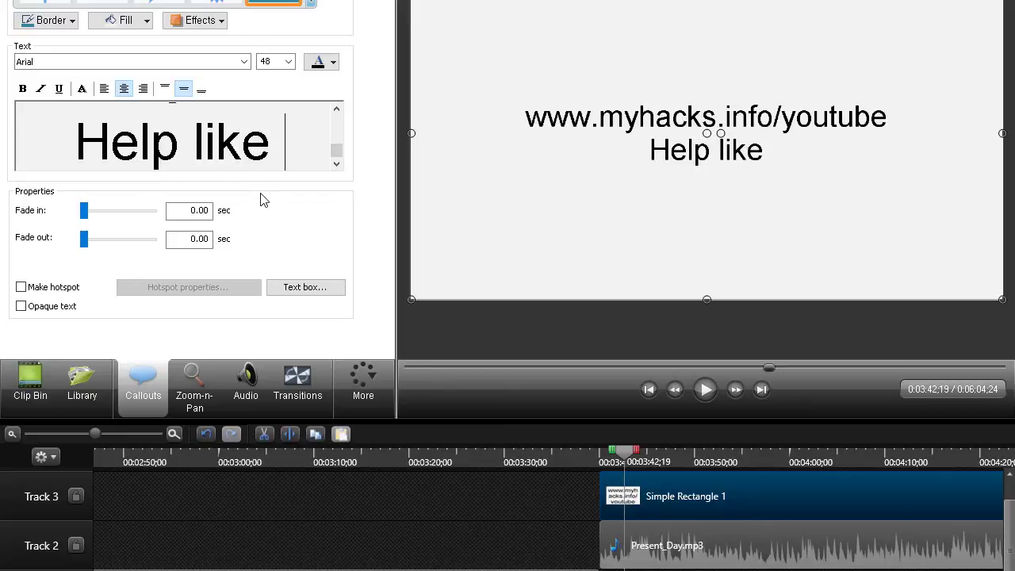
pyautogui.write(' & Share')
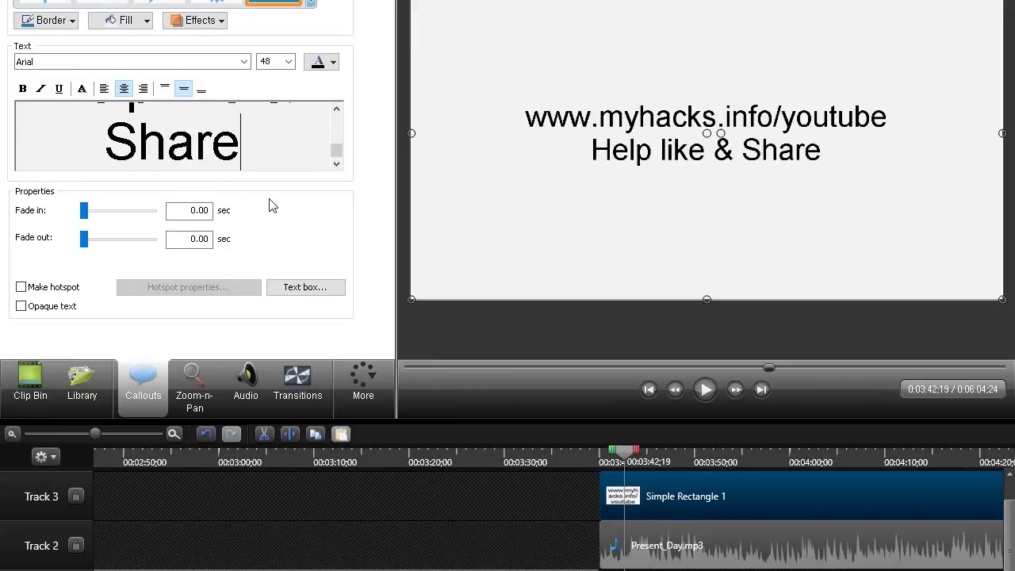
# Add the third line "or Subscriber for more video...." below "Help like & Share" in the callout
pyautogui.press('Return')
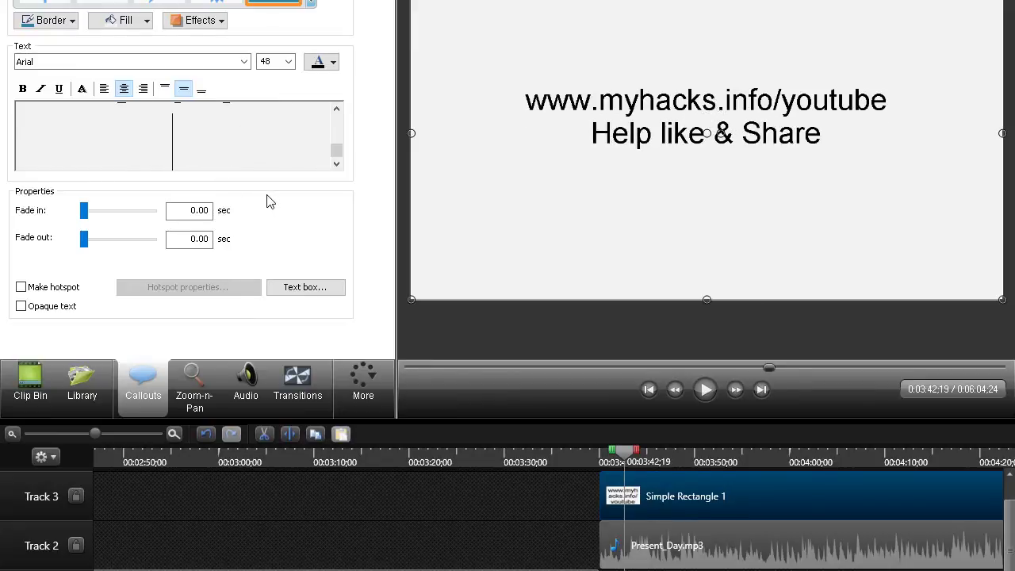
pyautogui.write('or ')
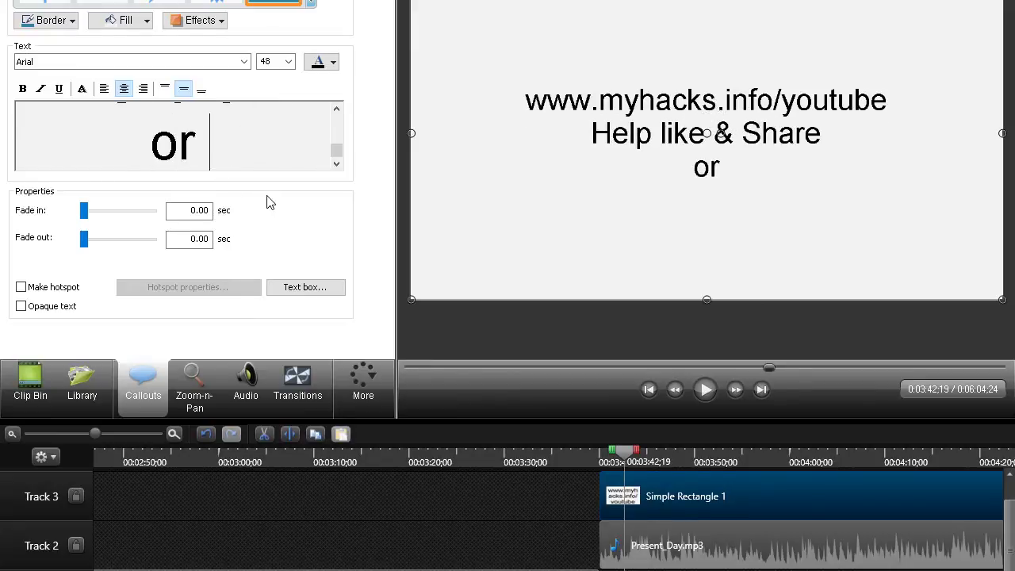
pyautogui.write('Subs')
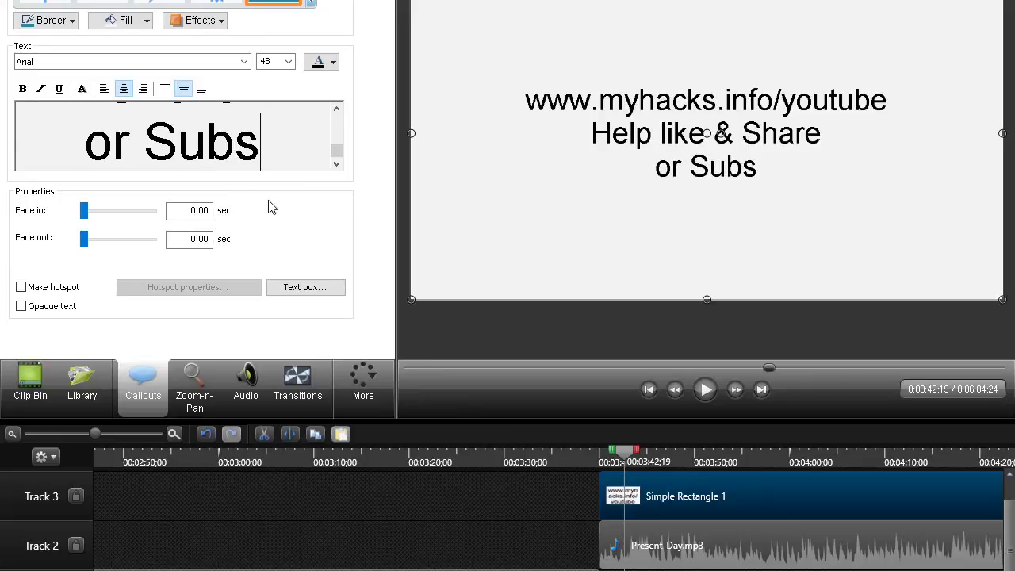
pyautogui.write('criber')
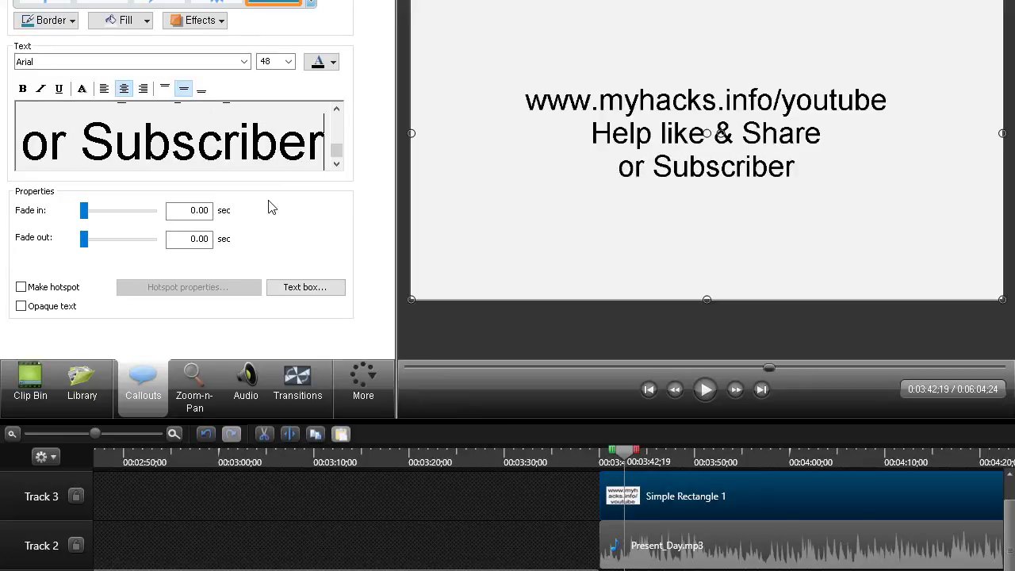
pyautogui.write(' for mo')
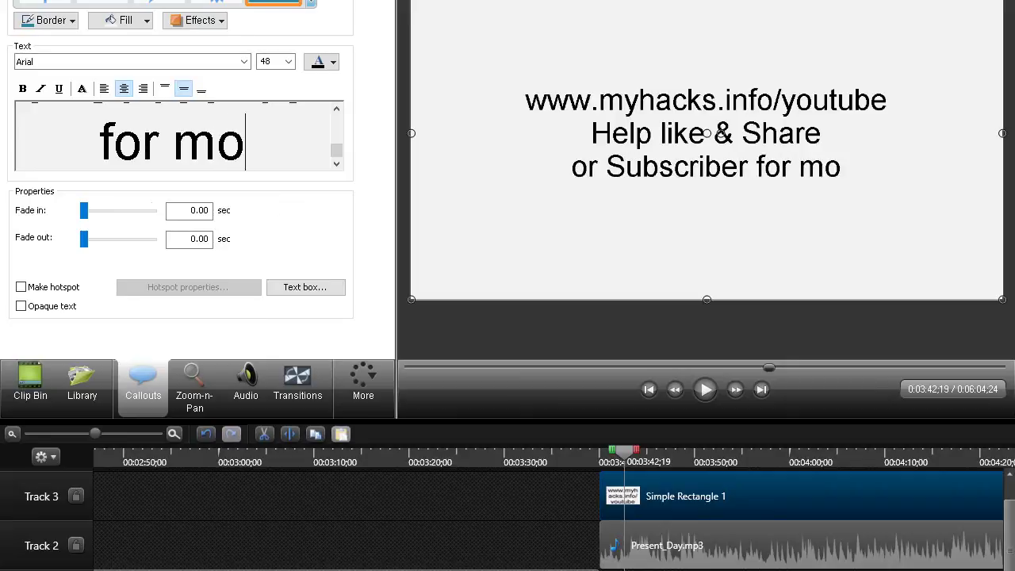
pyautogui.write('re video.')
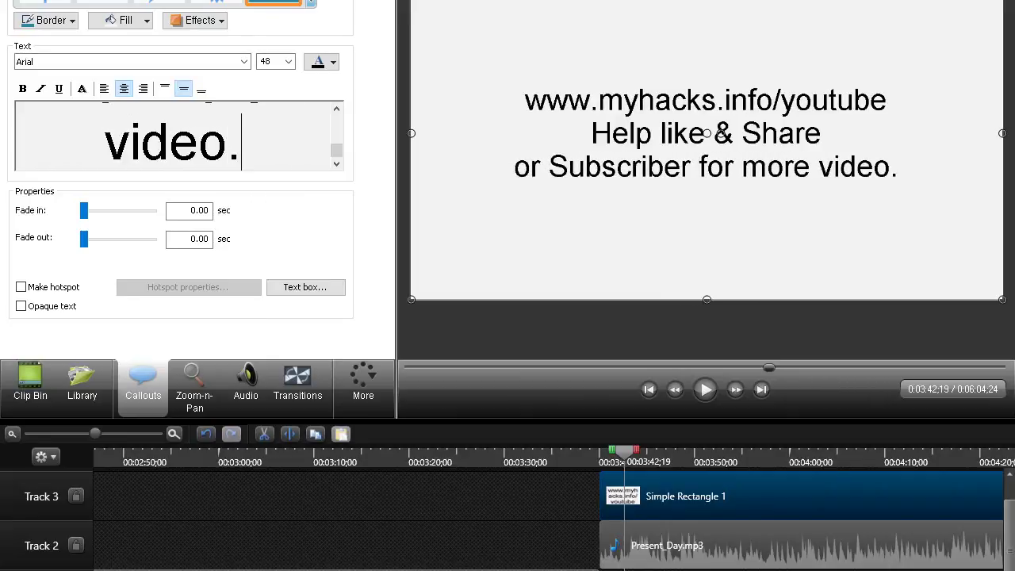
pyautogui.write('...')
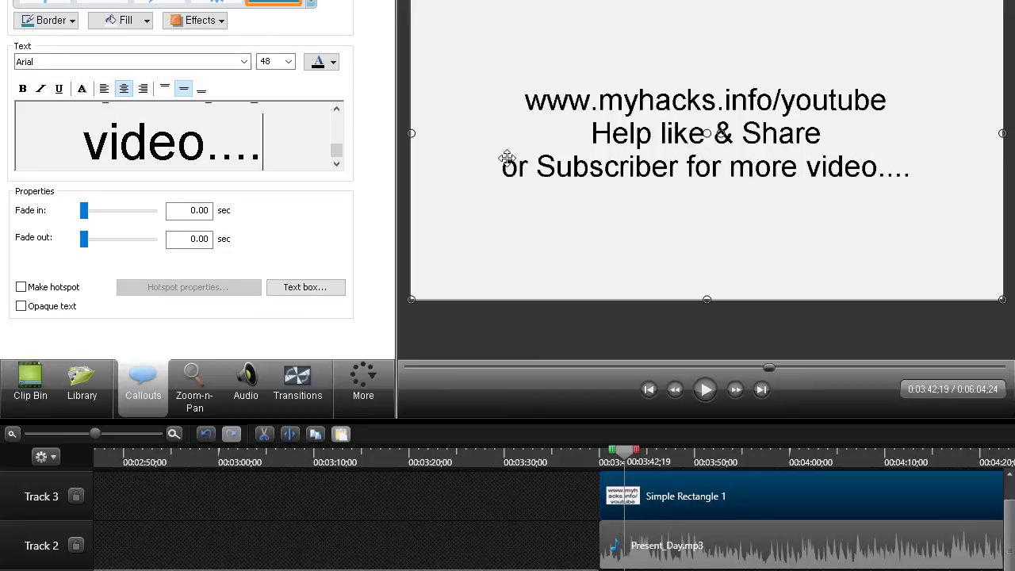
# Insert a blank line between the web address and "Help like & Share" in the callout text
pyautogui.scroll(2, 315, 150)
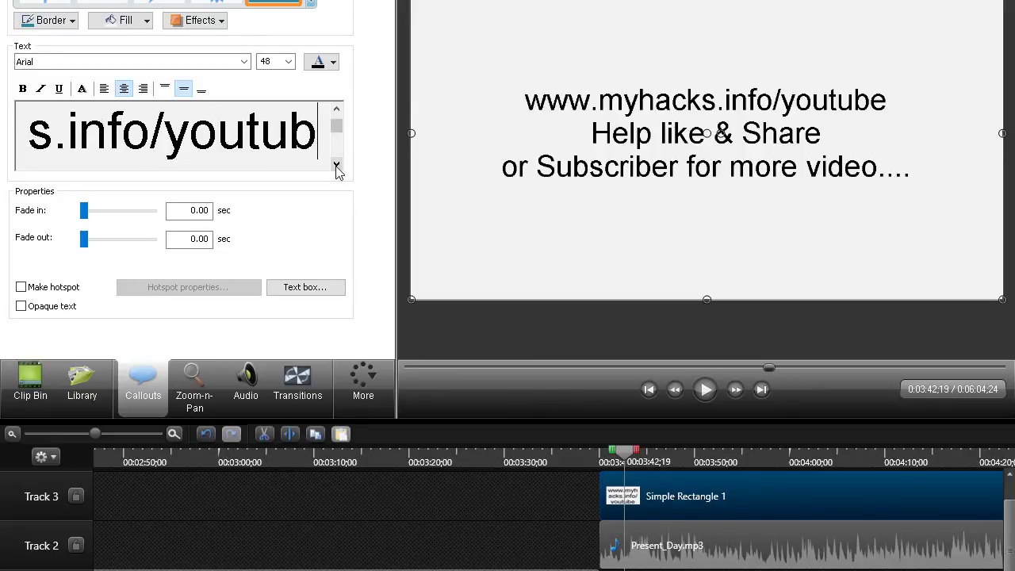
pyautogui.click(336, 165)
pyautogui.scroll(-1, 333, 121)
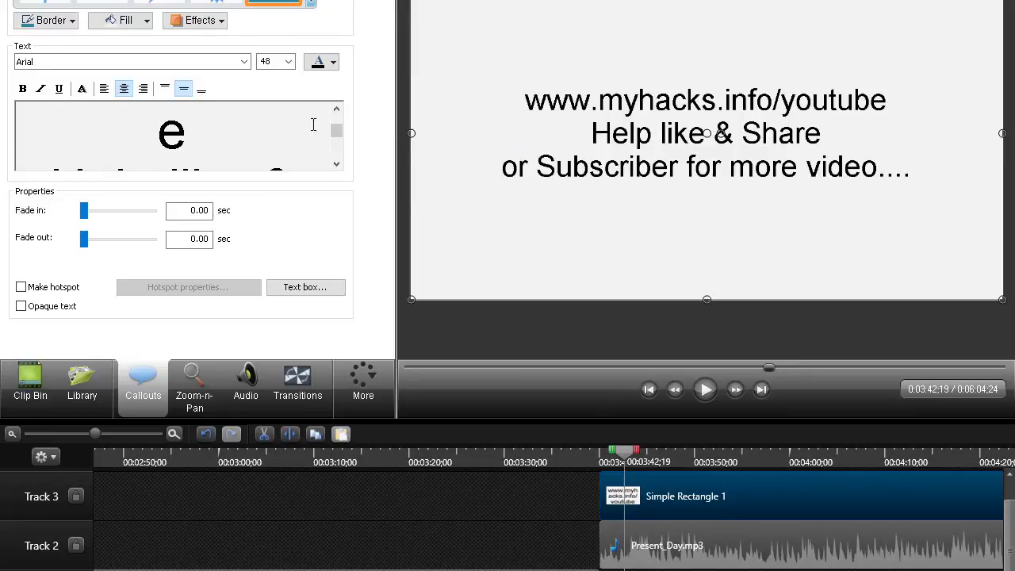
pyautogui.press('Return')
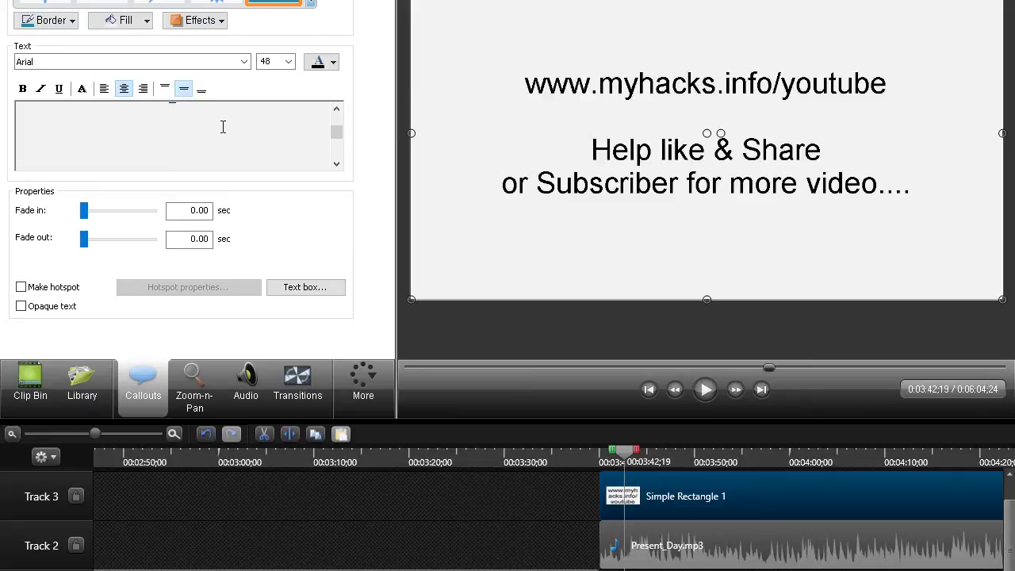
# Color the "Help like & Share" and "or Subscriber for more video...." lines blue, leaving the web address black
pyautogui.moveTo(222, 127); pyautogui.dragTo(259, 247)
pyautogui.click(332, 62)
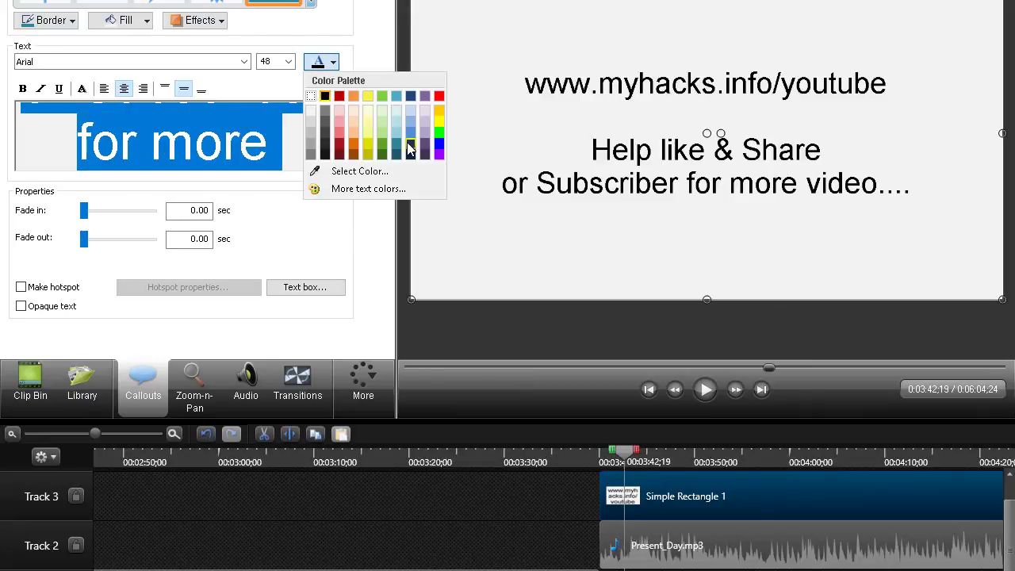
pyautogui.click(428, 148)
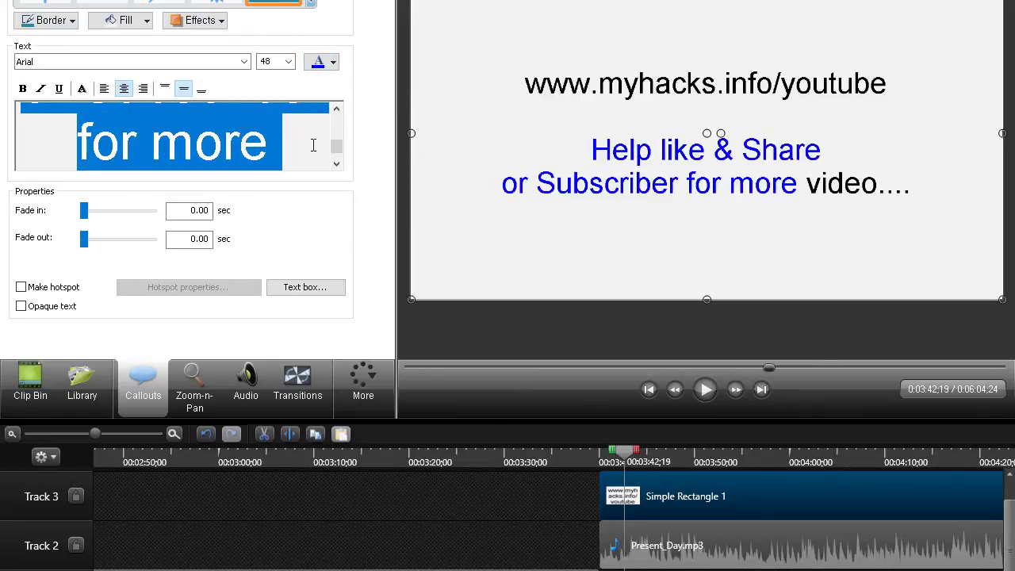
pyautogui.click(337, 165)
pyautogui.click(337, 164)
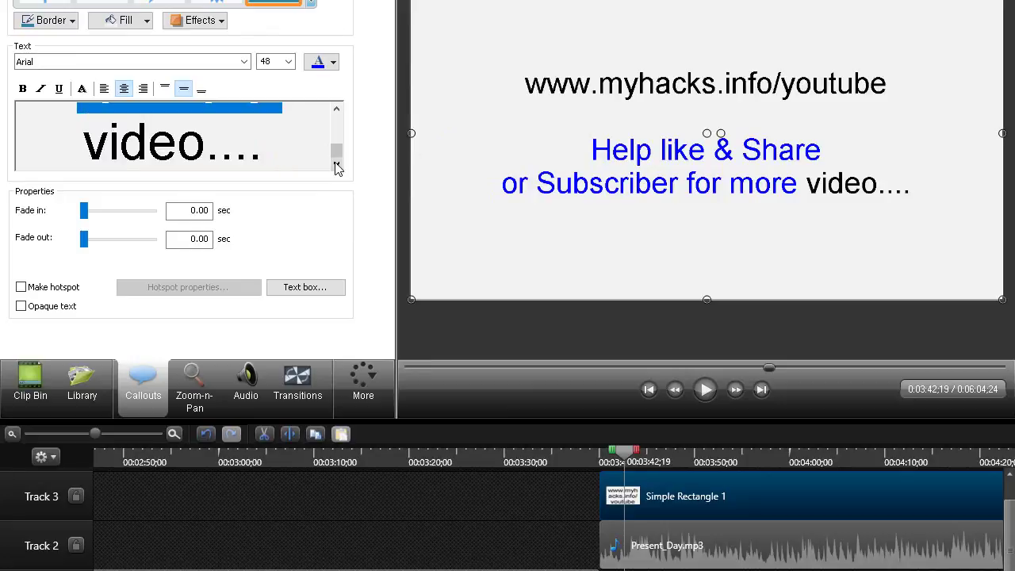
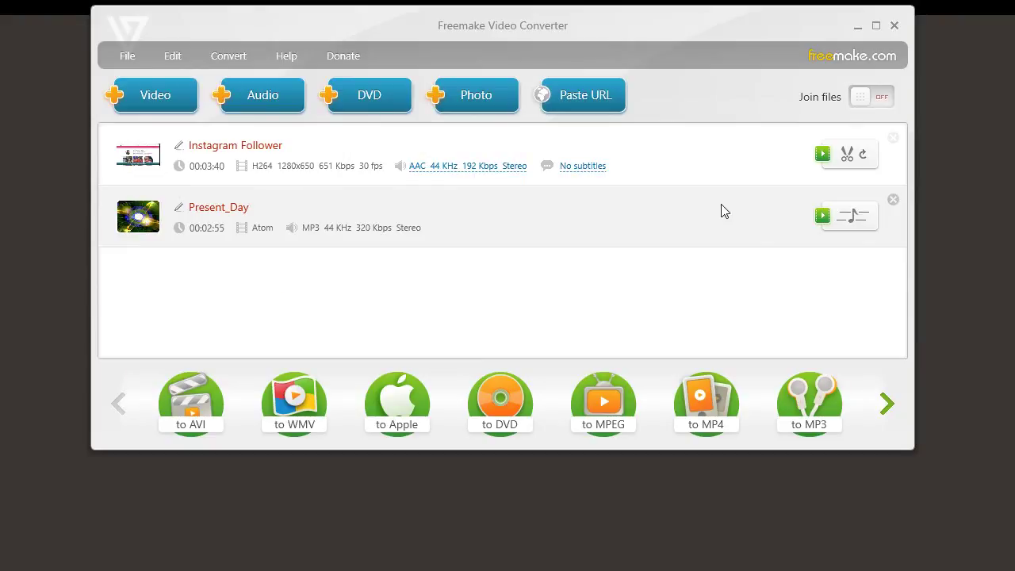
# In Freemake Video Converter, try replacing the Present_Day audio's visualization with the image 2.PNG from Pictures
pyautogui.click(852, 221)
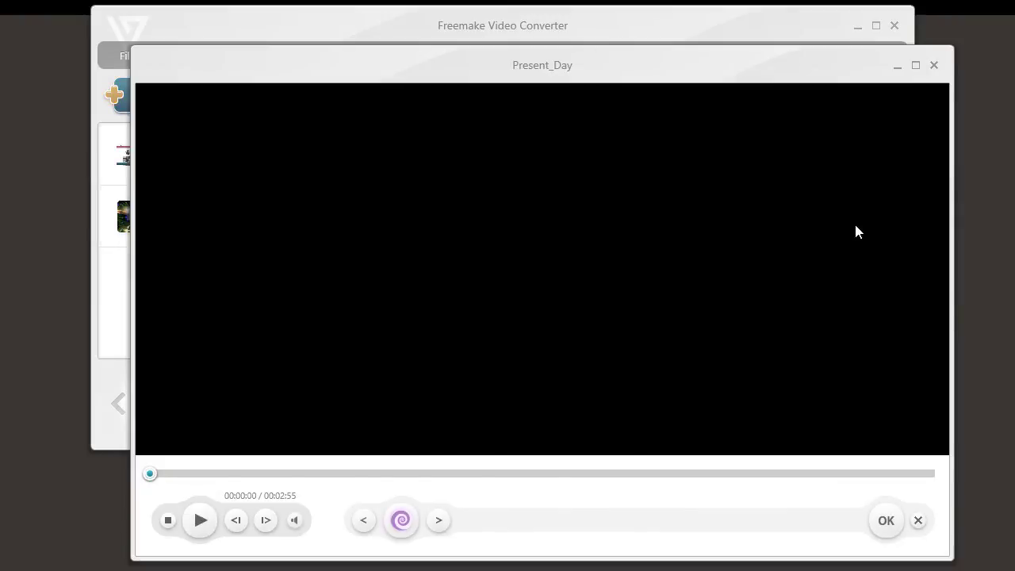
pyautogui.moveTo(614, 63); pyautogui.dragTo(608, 9)
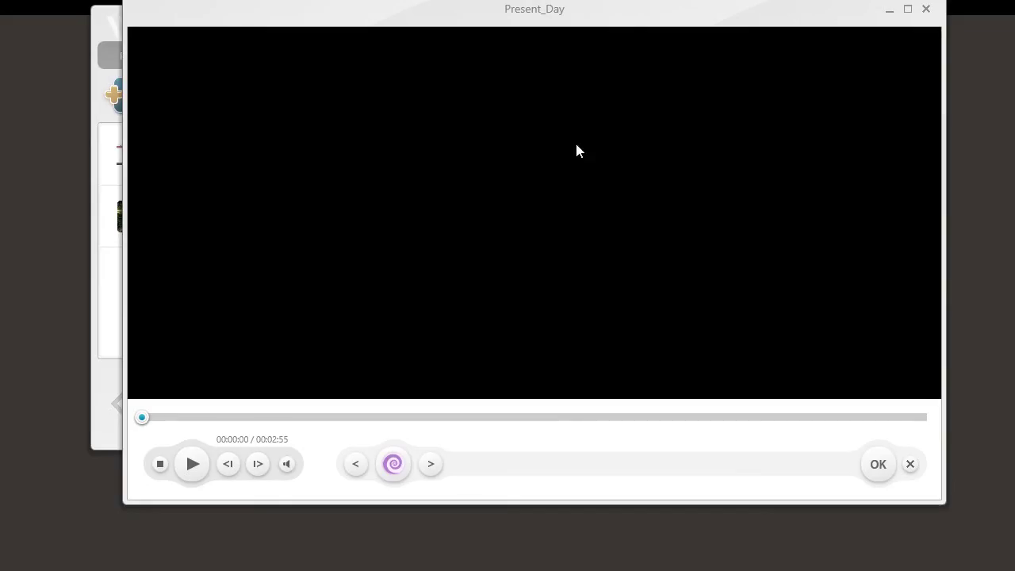
pyautogui.click(394, 464)
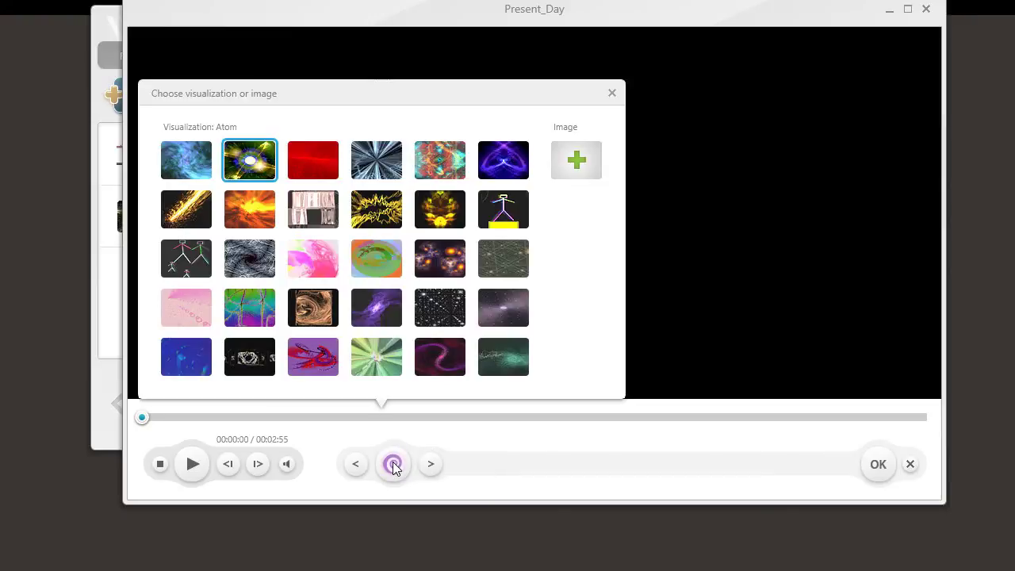
pyautogui.click(575, 164)
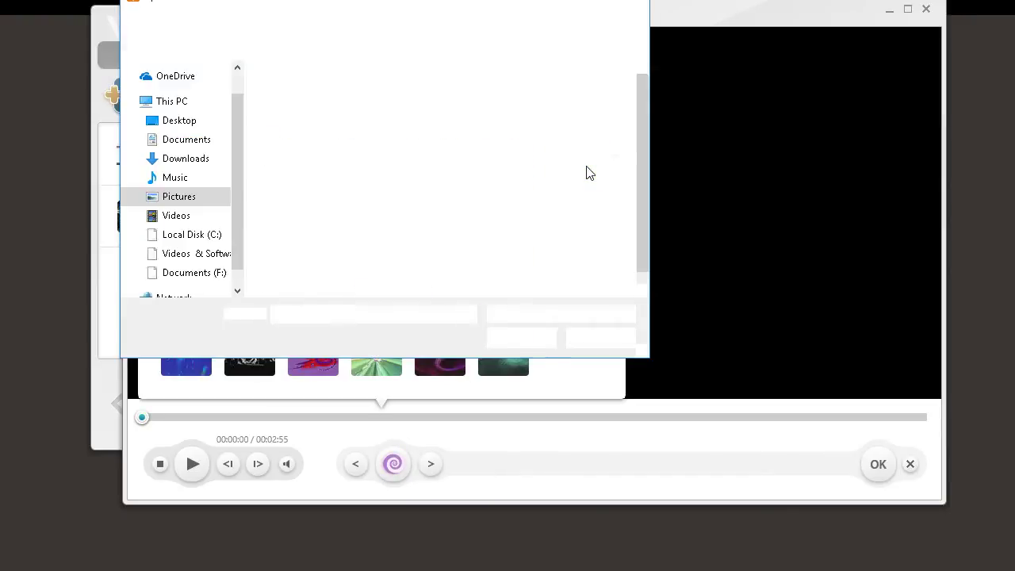
pyautogui.scroll(-1, 623, 193)
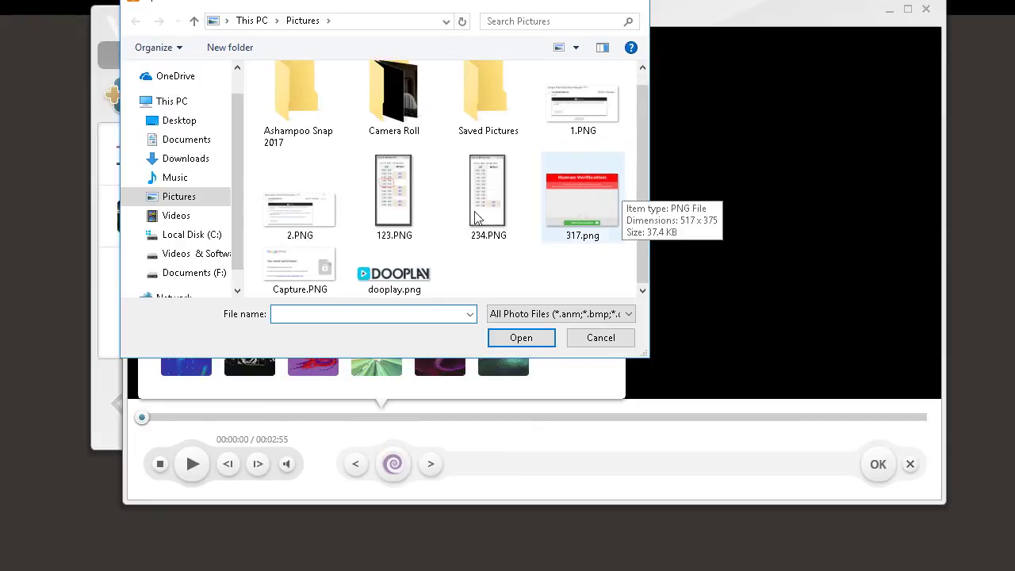
pyautogui.doubleClick(273, 220)
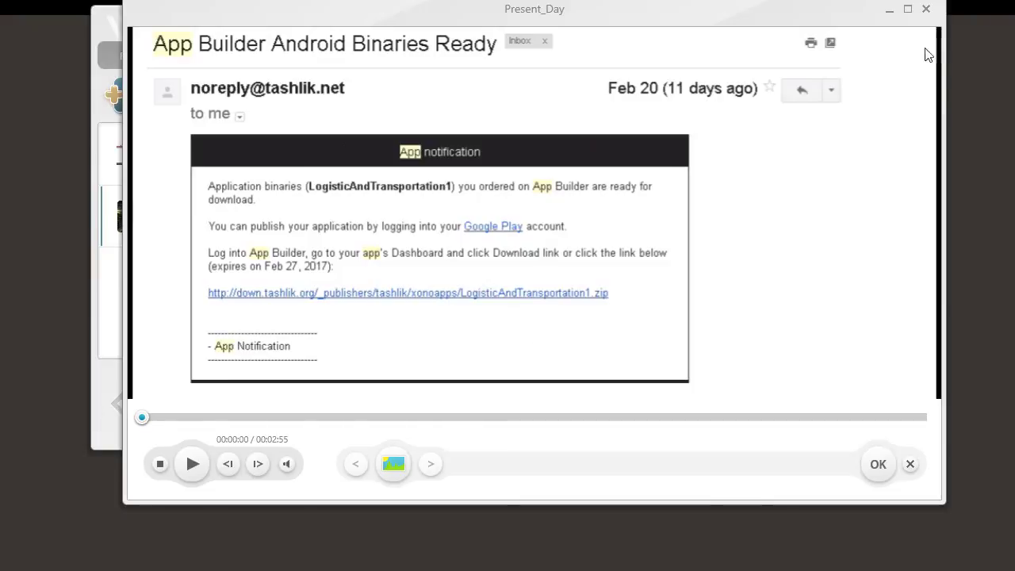
pyautogui.click(926, 9)
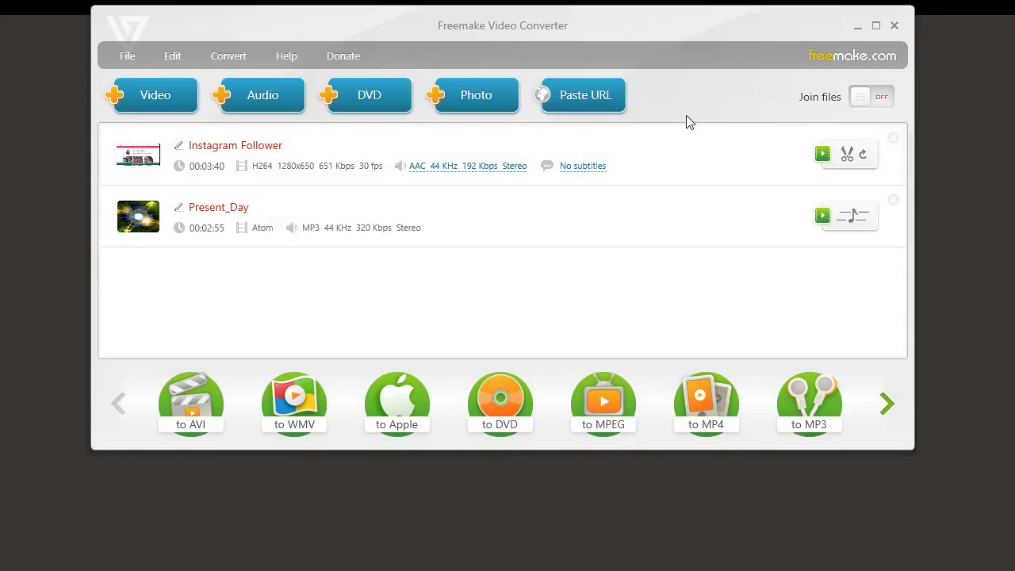
# Turn on joining of the Instagram Follower and Present_Day files, and close the converter along with its upgrade offer
pyautogui.click(885, 97)
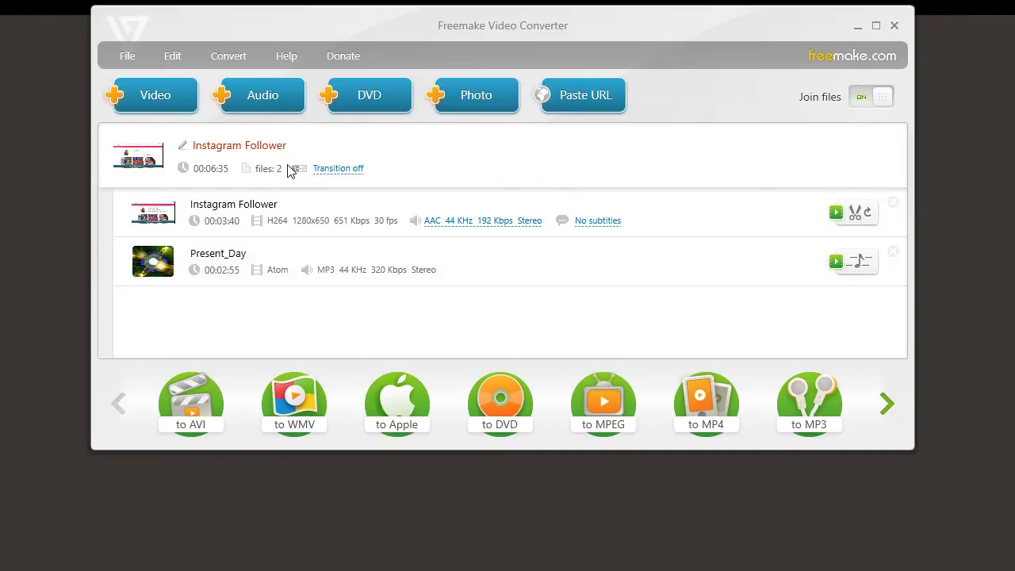
pyautogui.click(894, 27)
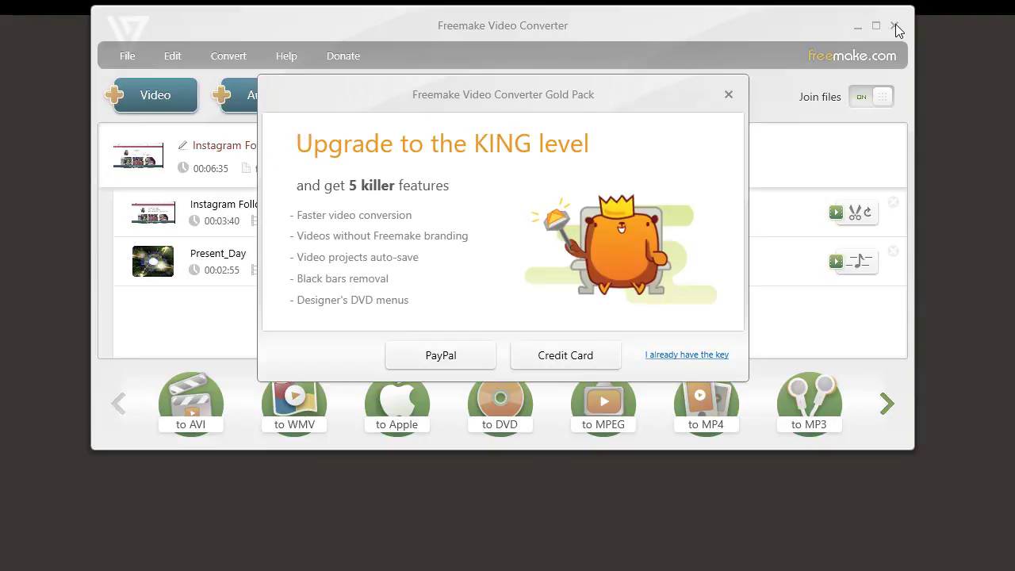
pyautogui.click(728, 95)
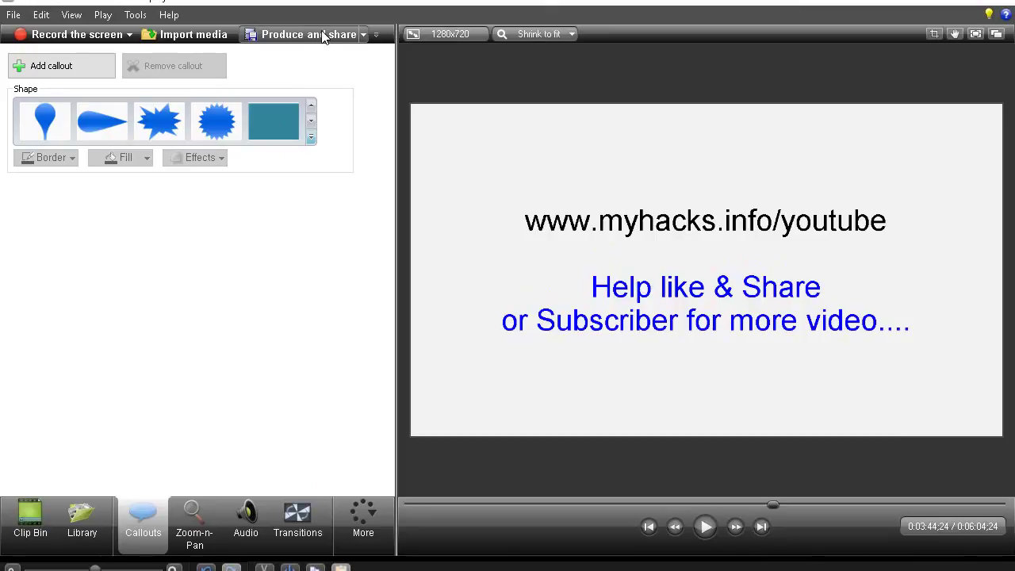
# Switch to Camtasia Studio and try the "MP4 only (up to 720p)" preset in the Production Wizard
pyautogui.click(333, 36)
pyautogui.click(530, 246)
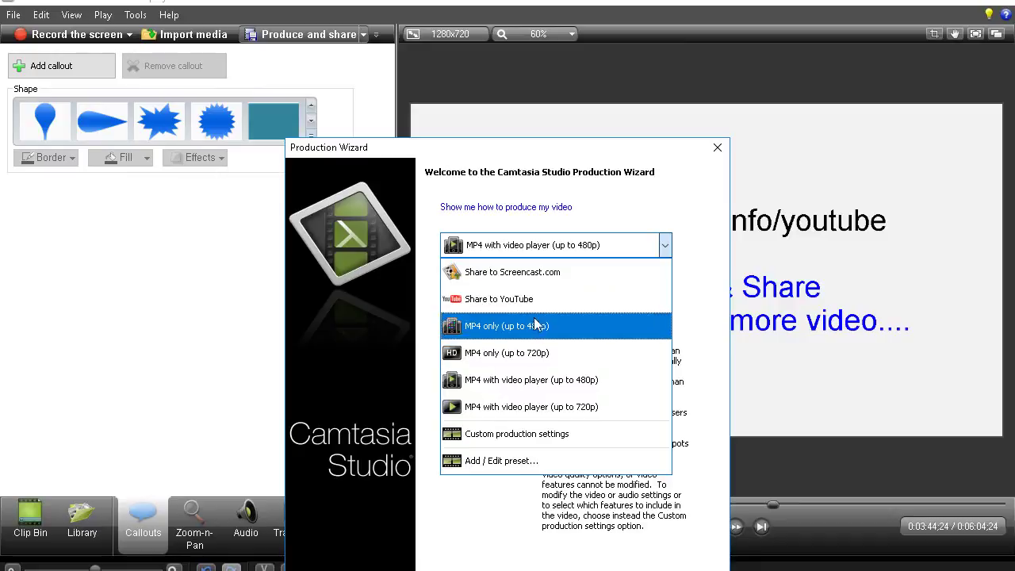
pyautogui.click(500, 360)
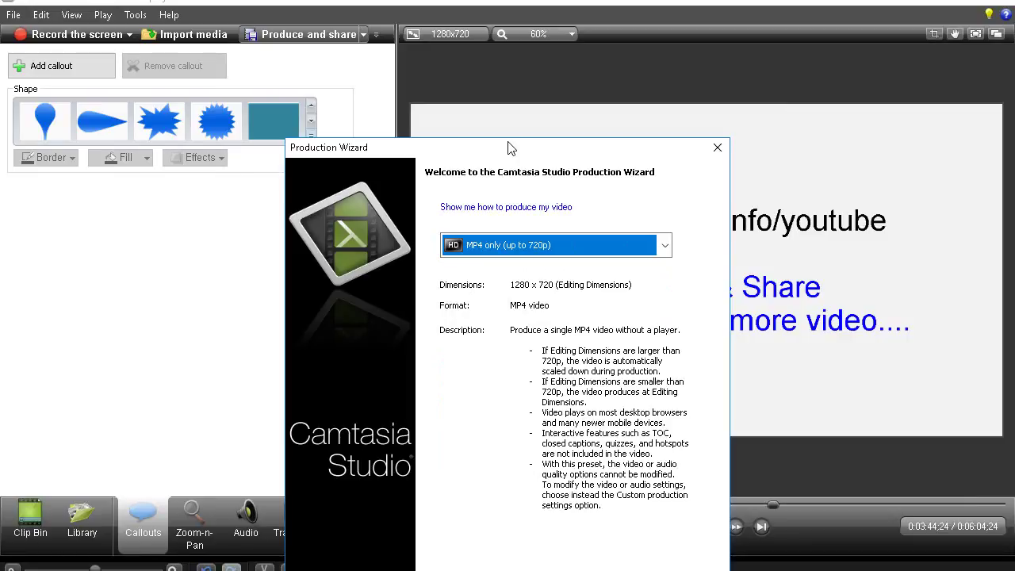
pyautogui.moveTo(509, 147); pyautogui.dragTo(508, 117)
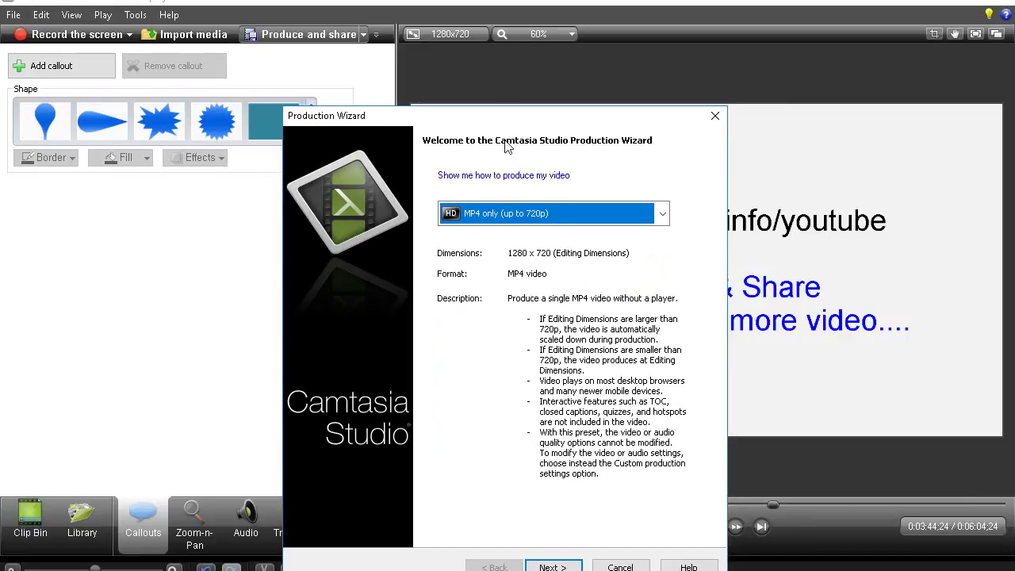
pyautogui.click(487, 220)
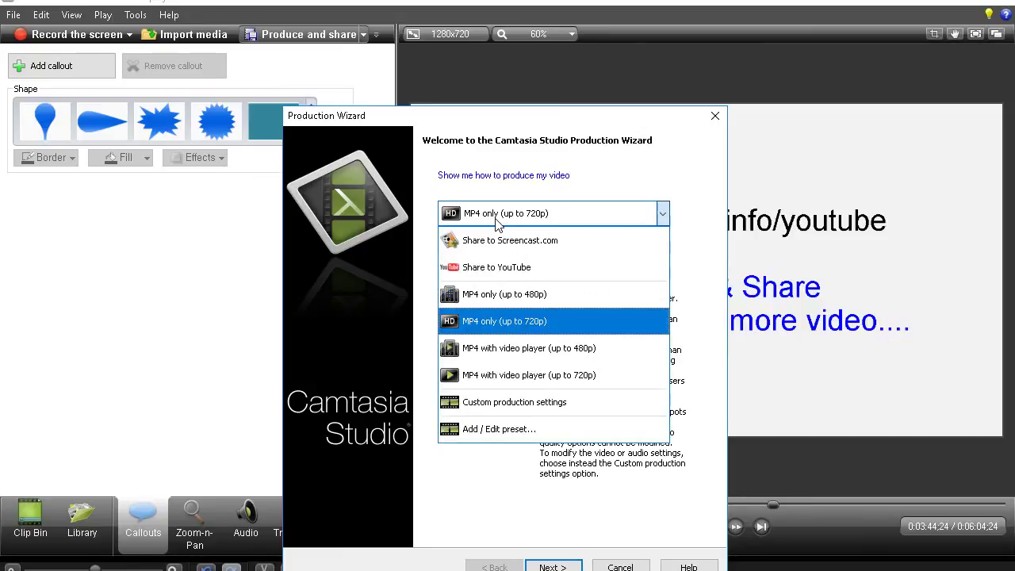
pyautogui.click(511, 323)
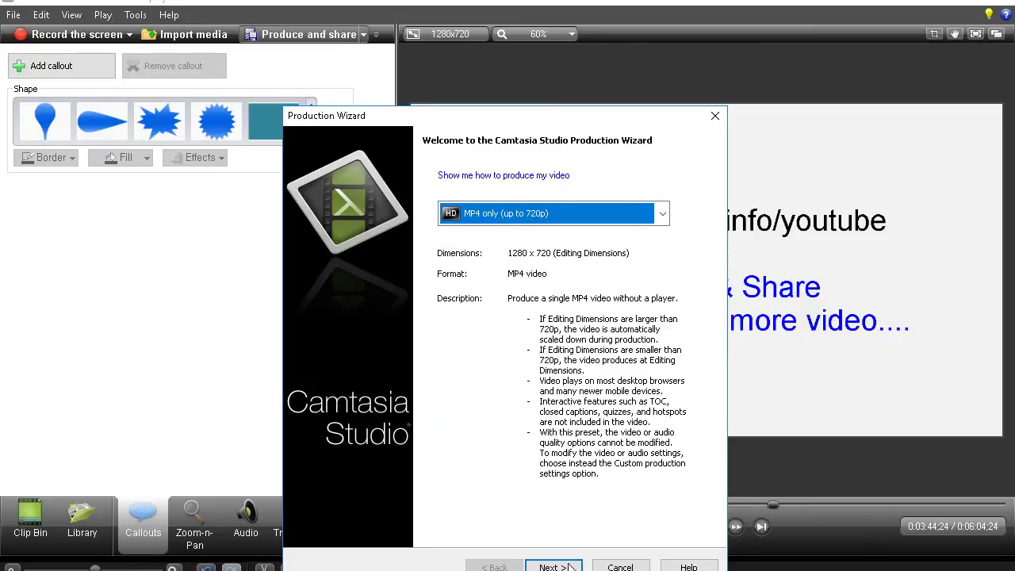
pyautogui.click(715, 117)
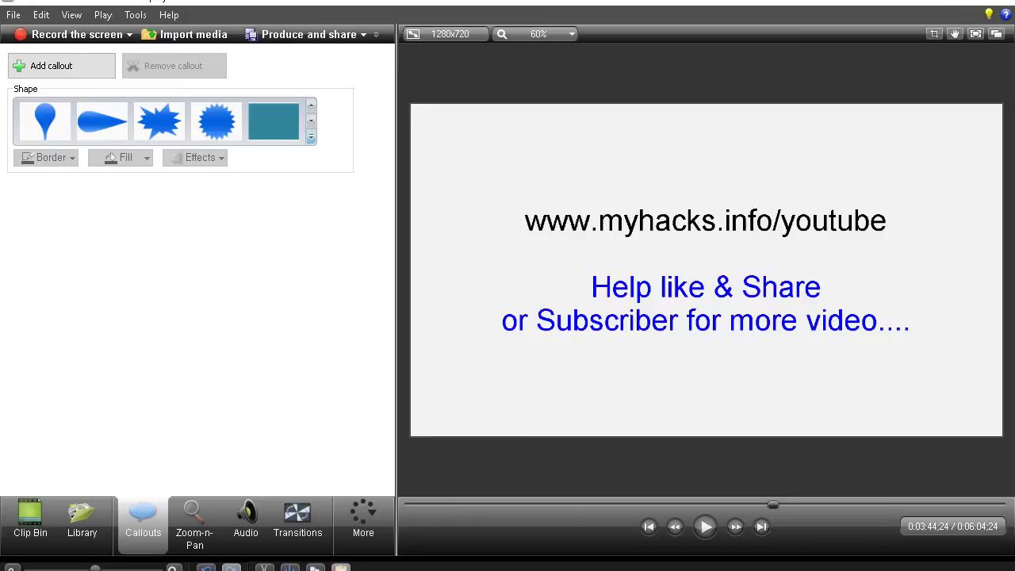
# Close Camtasia Studio without saving the changes to the untitled project
pyautogui.hotkey('alt', 'F4')
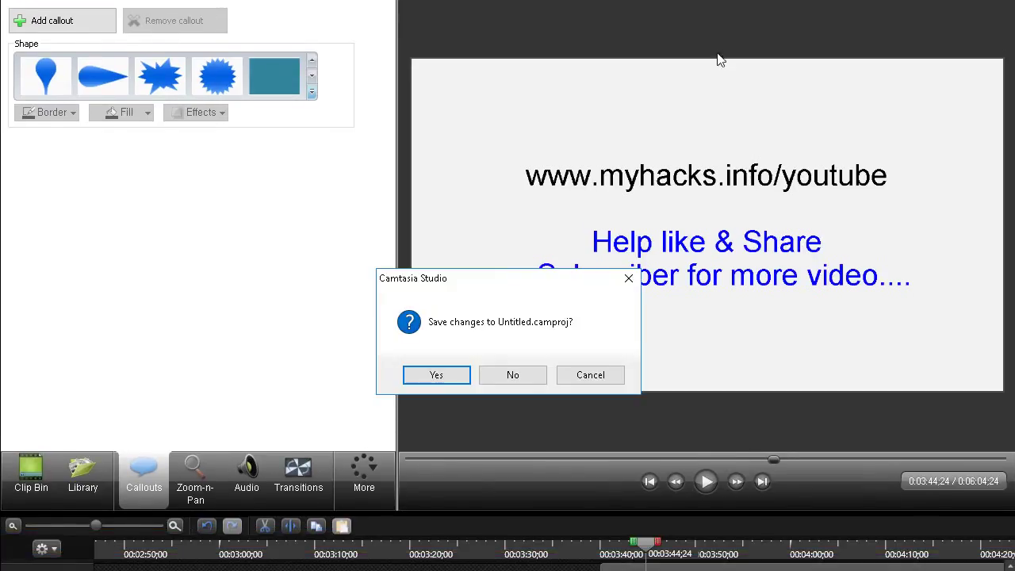
pyautogui.click(513, 377)
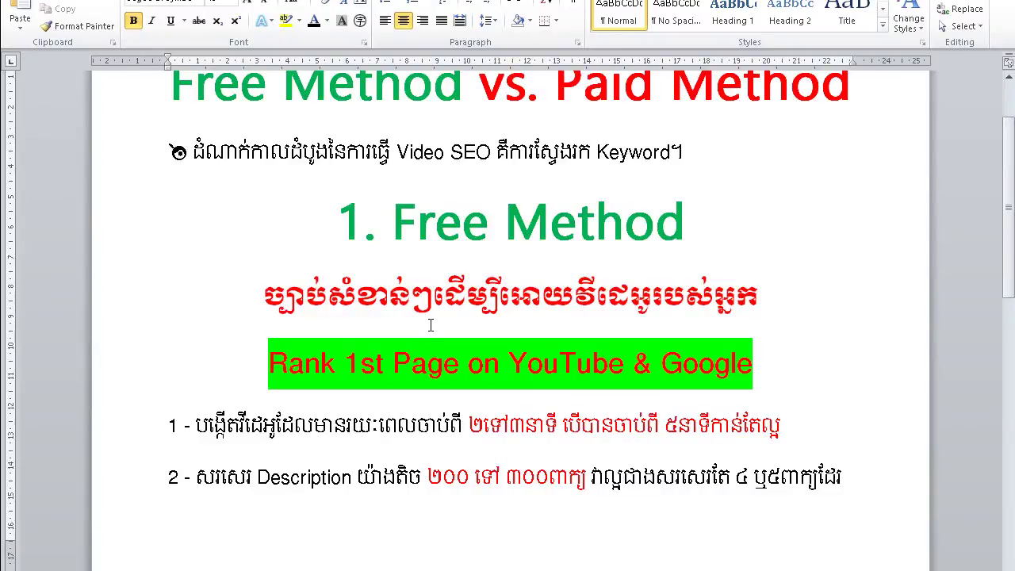
# Review the numbered Free Method rules under "Rank 1st Page on YouTube & Google" in the Word document
pyautogui.scroll(-5, 434, 331)
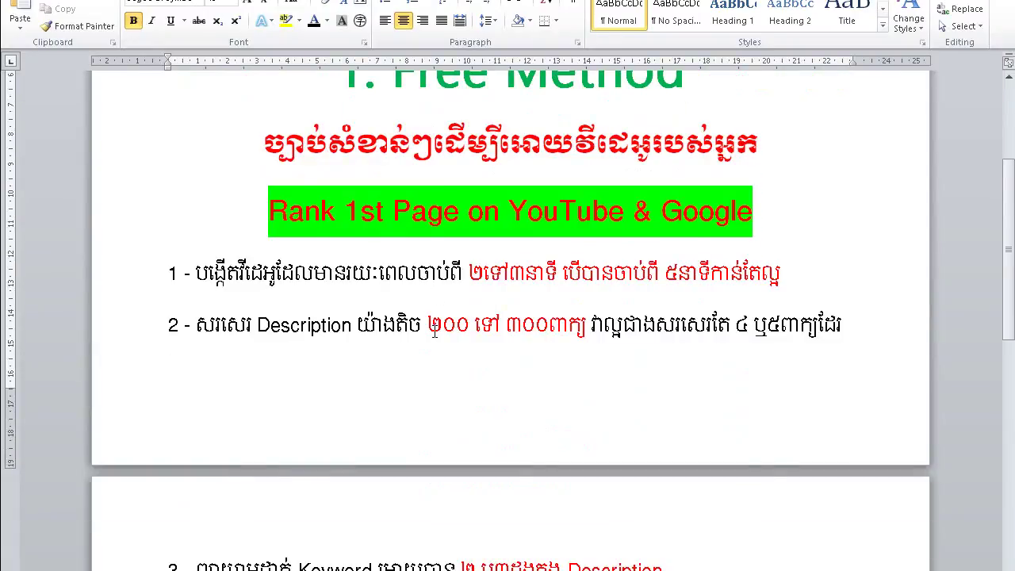
pyautogui.scroll(-3, 602, 327)
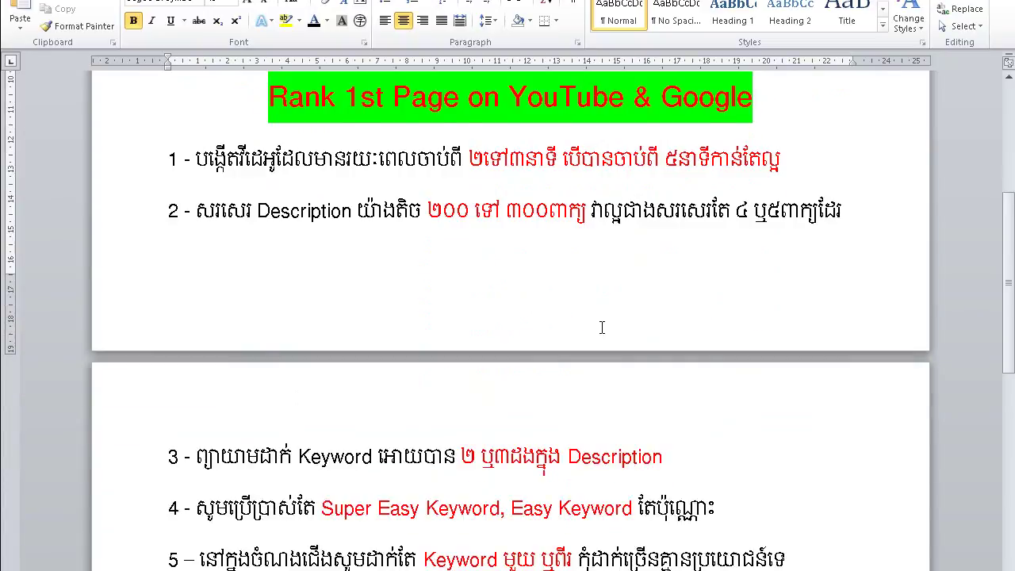
pyautogui.scroll(2, 602, 327)
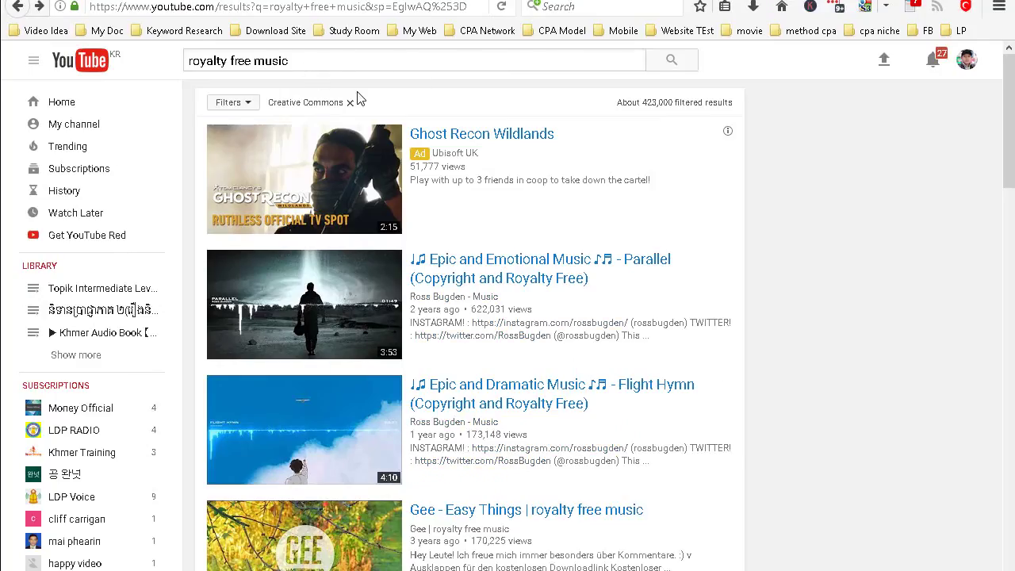
# Search YouTube for "clash of clans gem hack 2017"
pyautogui.click(384, 61)
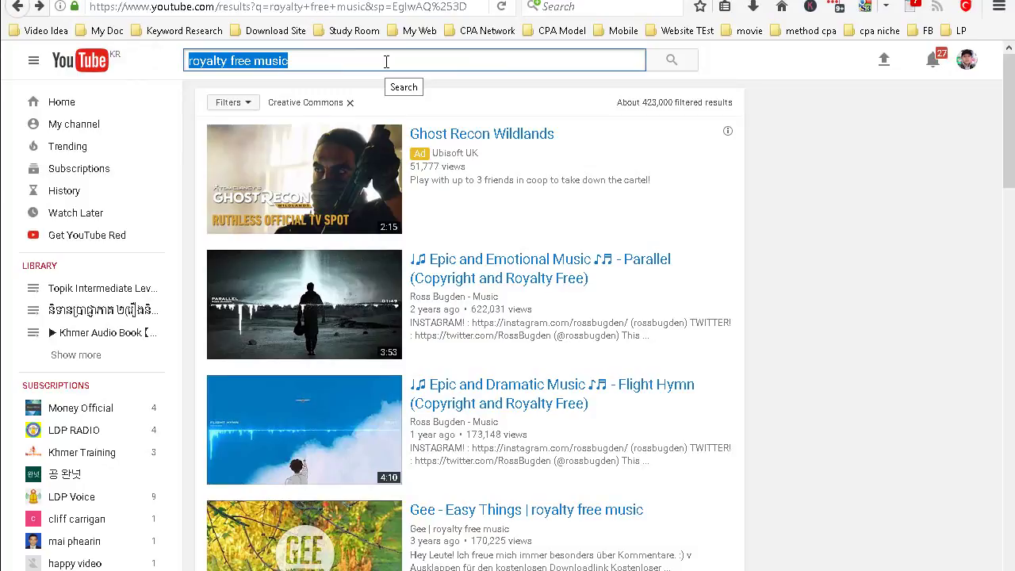
pyautogui.write('cl')
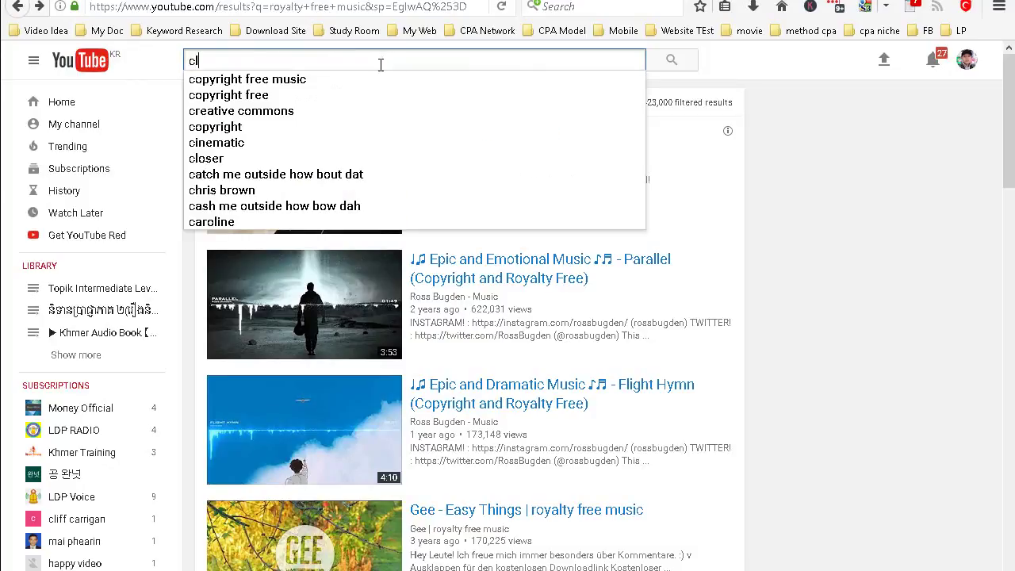
pyautogui.write('ash o')
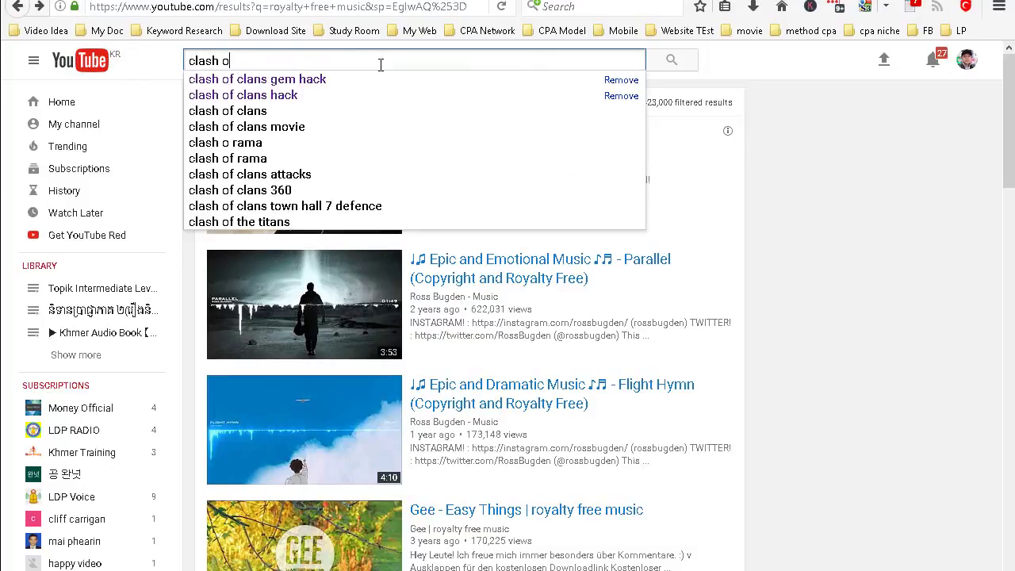
pyautogui.write('f clans ')
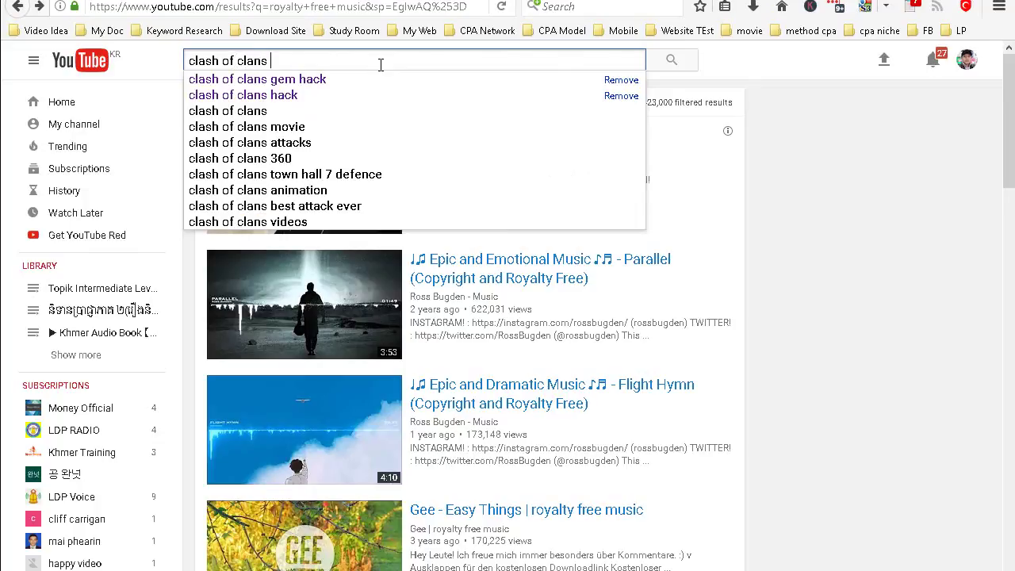
pyautogui.write('gem hack')
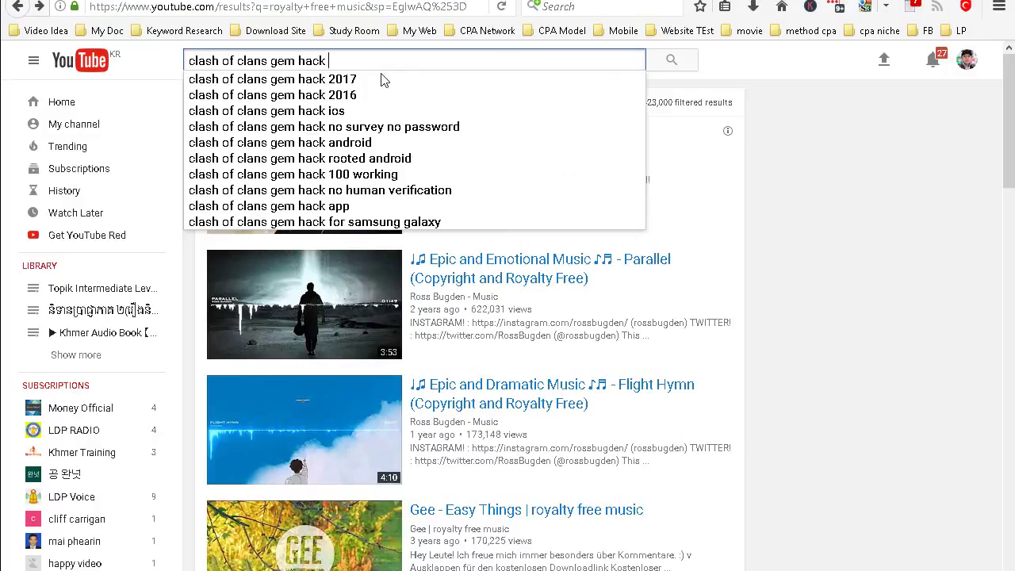
pyautogui.click(384, 82)
pyautogui.click(387, 59)
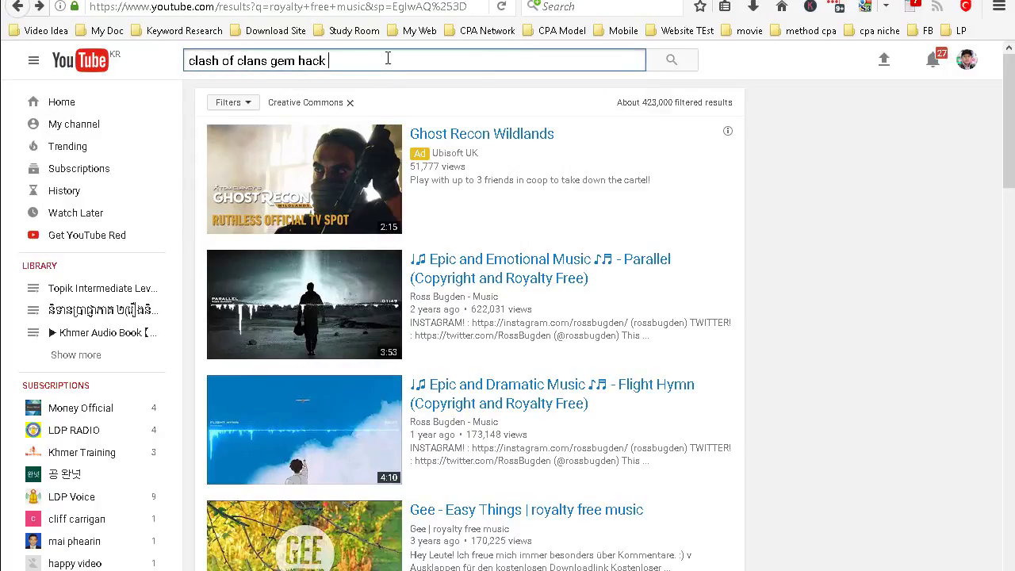
pyautogui.write('2017')
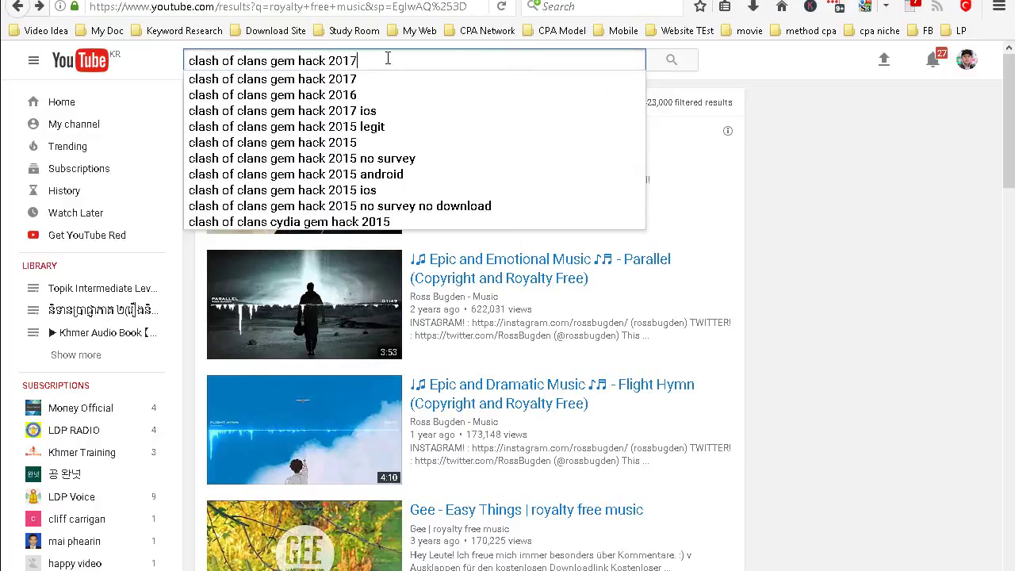
pyautogui.click(672, 62)
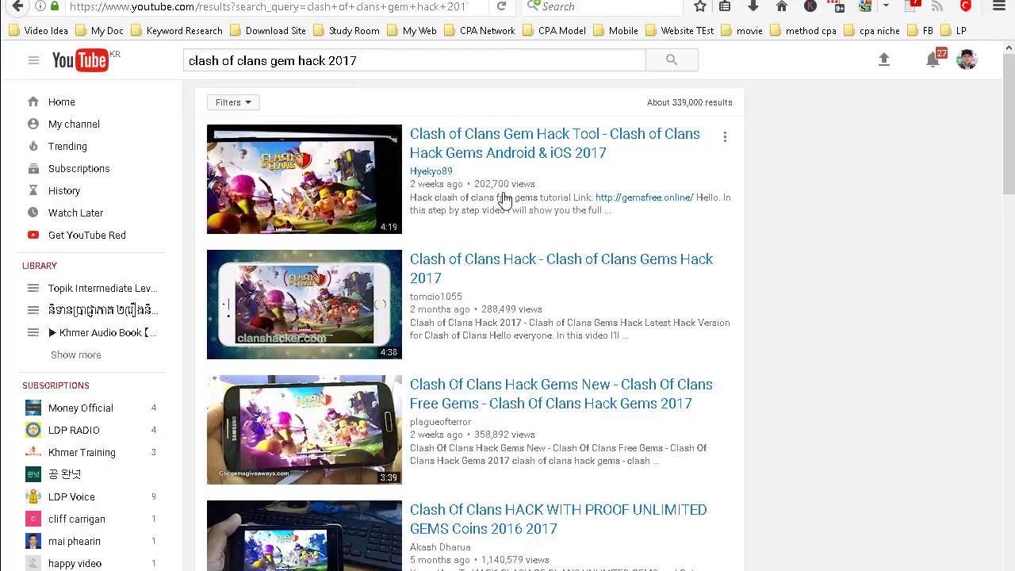
# Open the video "Clash of Clans Gem Hack Tool - Clash of Clans Hack Gems Android & iOS 2017" paused and expand its full description
pyautogui.click(471, 157)
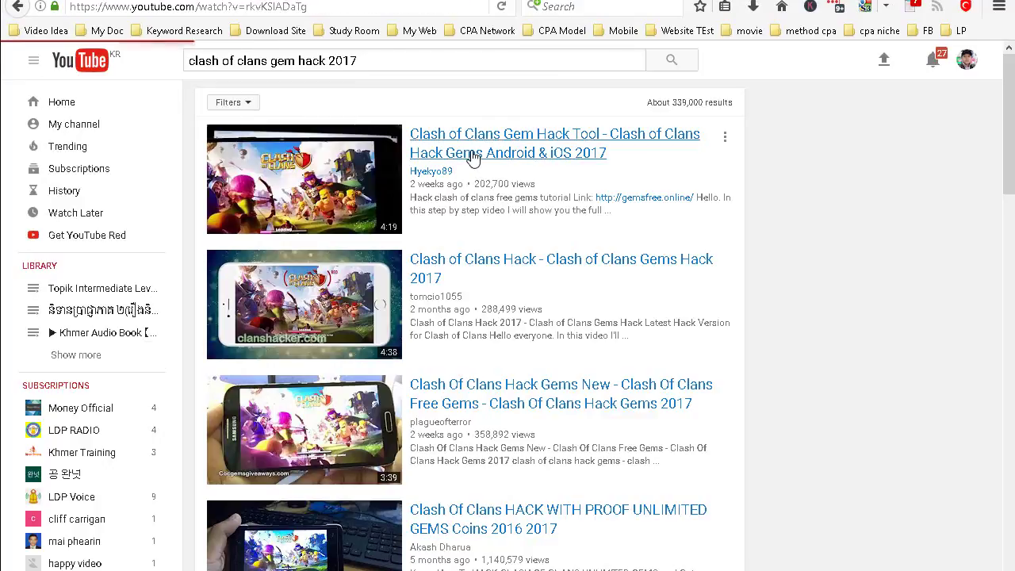
pyautogui.click(318, 191)
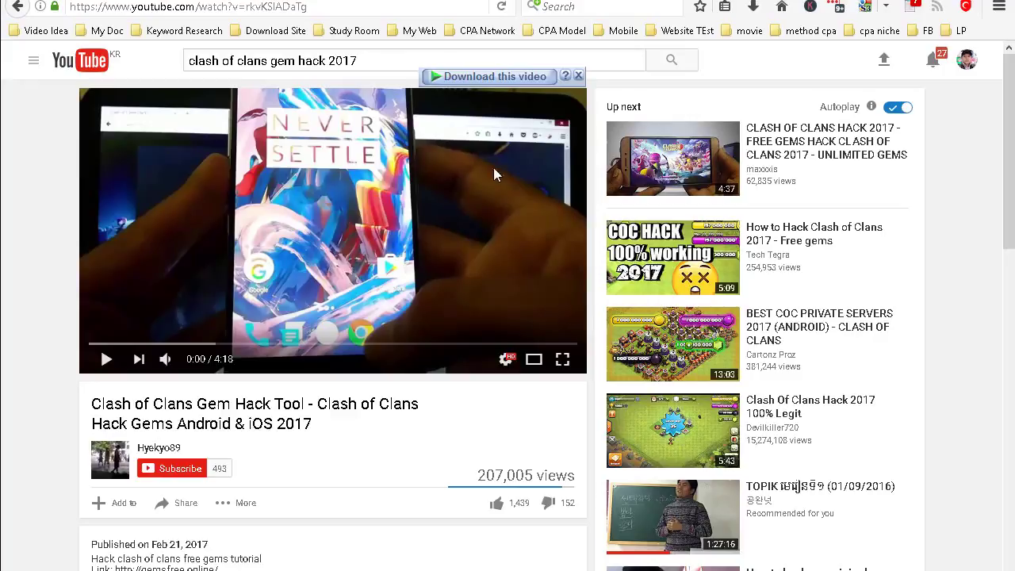
pyautogui.scroll(-3, 509, 157)
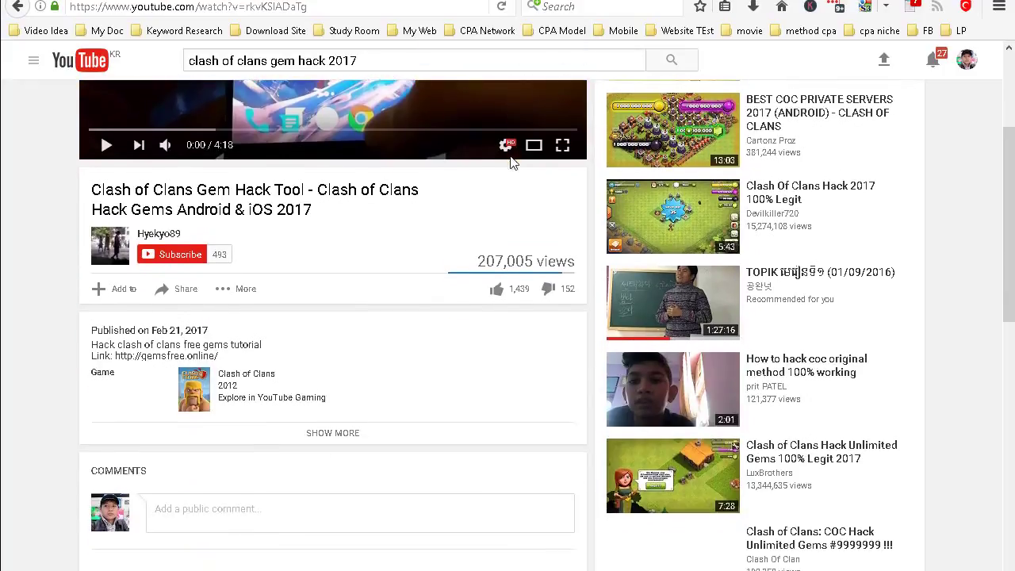
pyautogui.click(337, 435)
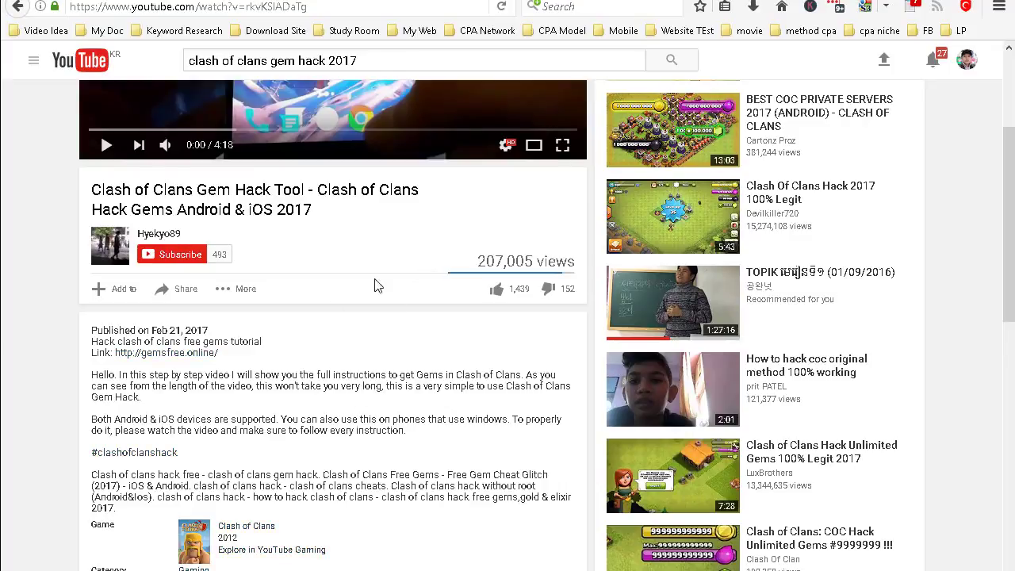
# Copy the video's description from "Hello" through "elixir" and paste it over all the text in the Word document
pyautogui.moveTo(96, 380); pyautogui.dragTo(558, 512)
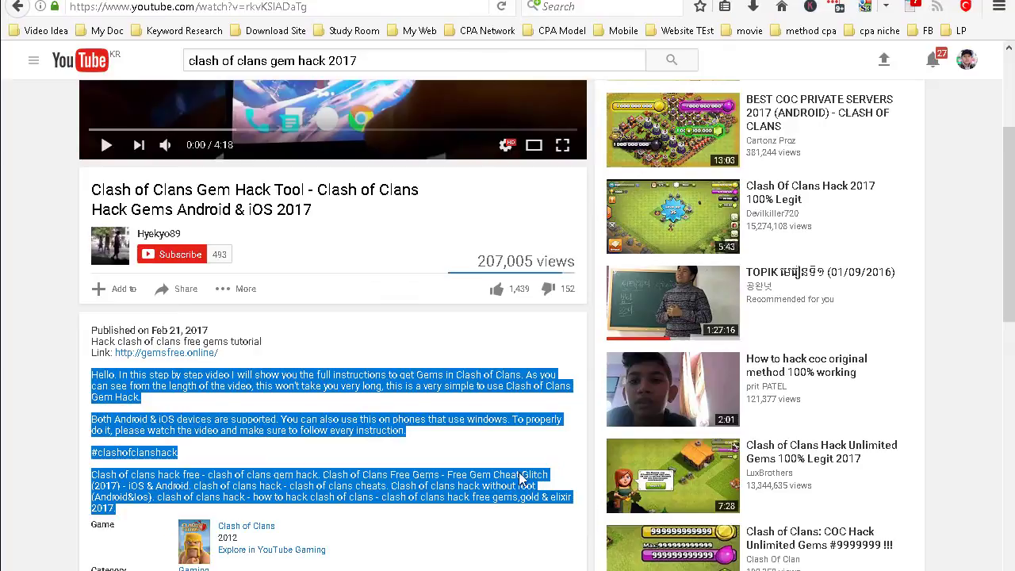
pyautogui.rightClick(359, 383)
pyautogui.click(397, 394)
pyautogui.hotkey('alt', 'Tab')
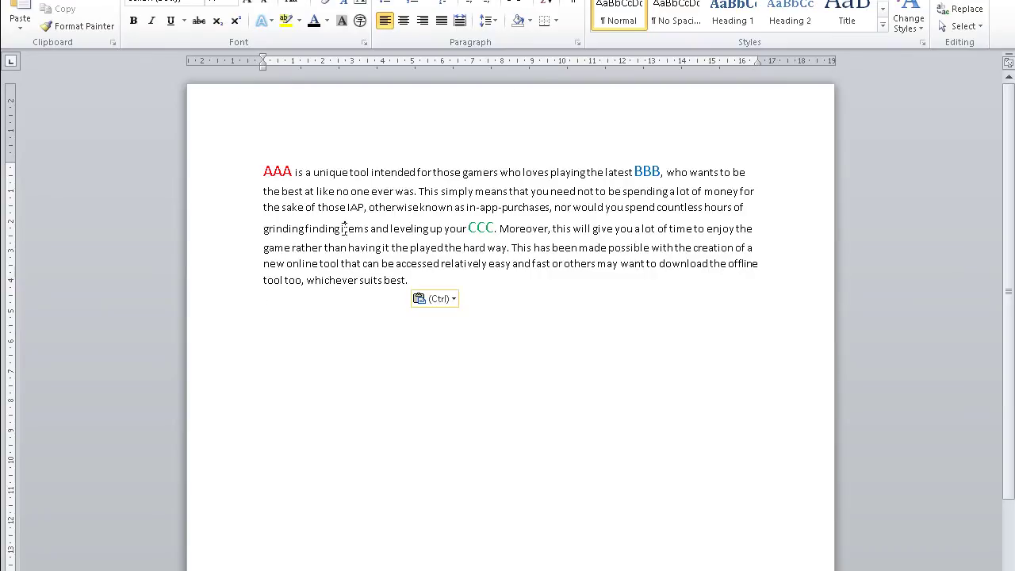
pyautogui.hotkey('ctrl', 'a')
pyautogui.rightClick(346, 228)
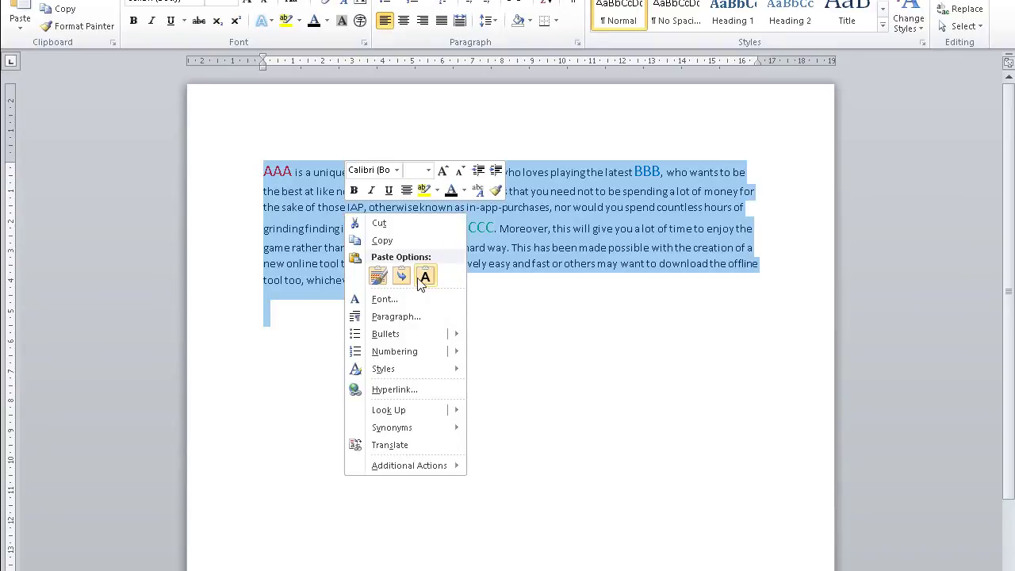
pyautogui.click(378, 276)
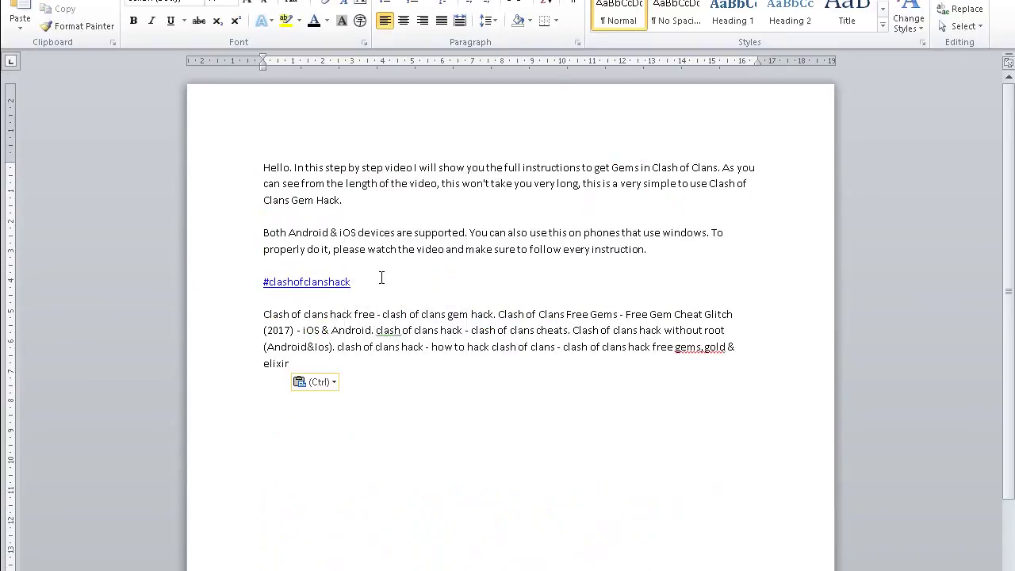
pyautogui.scroll(-3, 377, 253)
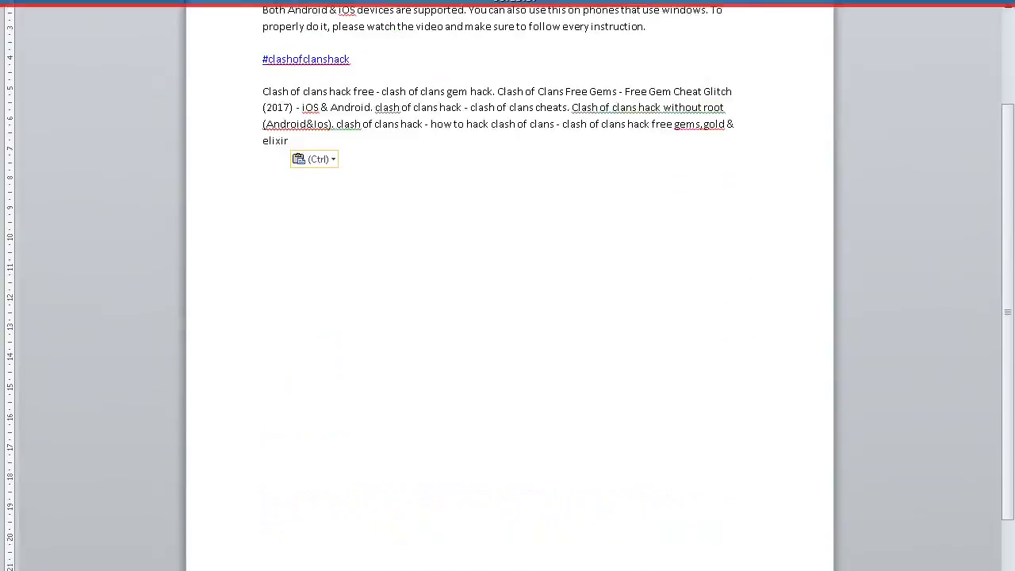
pyautogui.scroll(3, 447, 177)
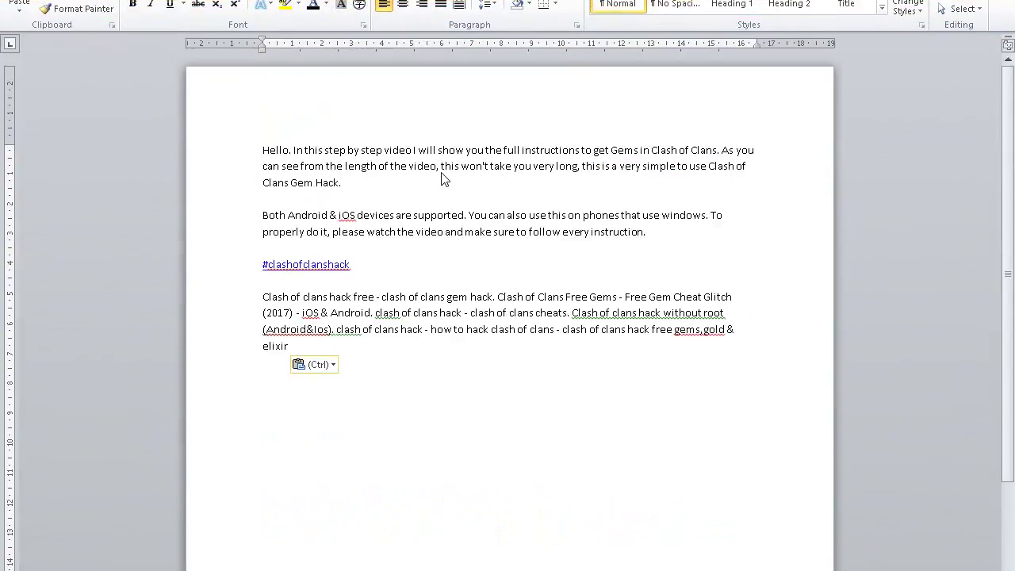
# Return to the Clash of Clans Gem Hack Tool video page in the browser and watch the video in full screen
pyautogui.hotkey('alt', 'Tab')
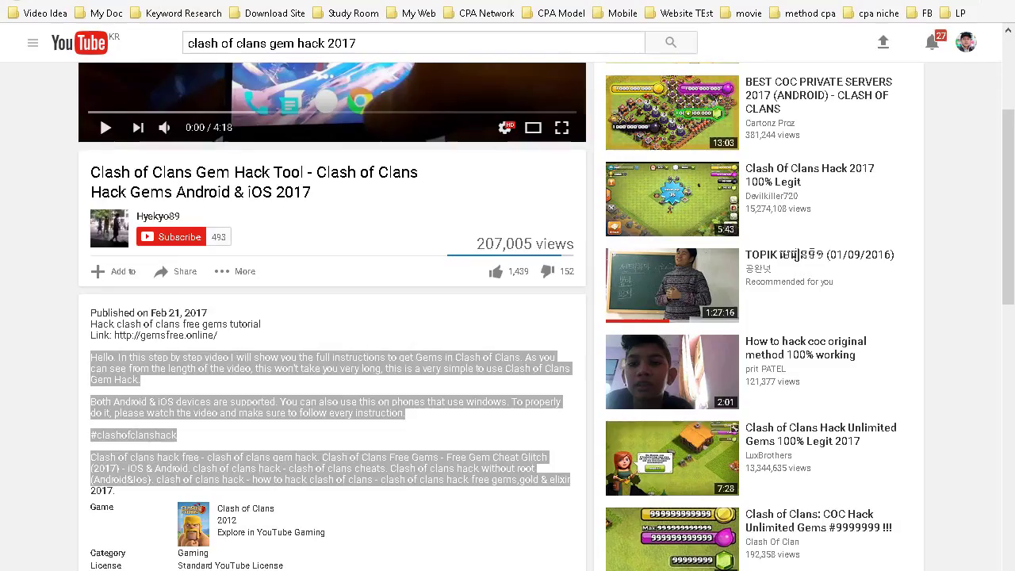
pyautogui.click(343, 321)
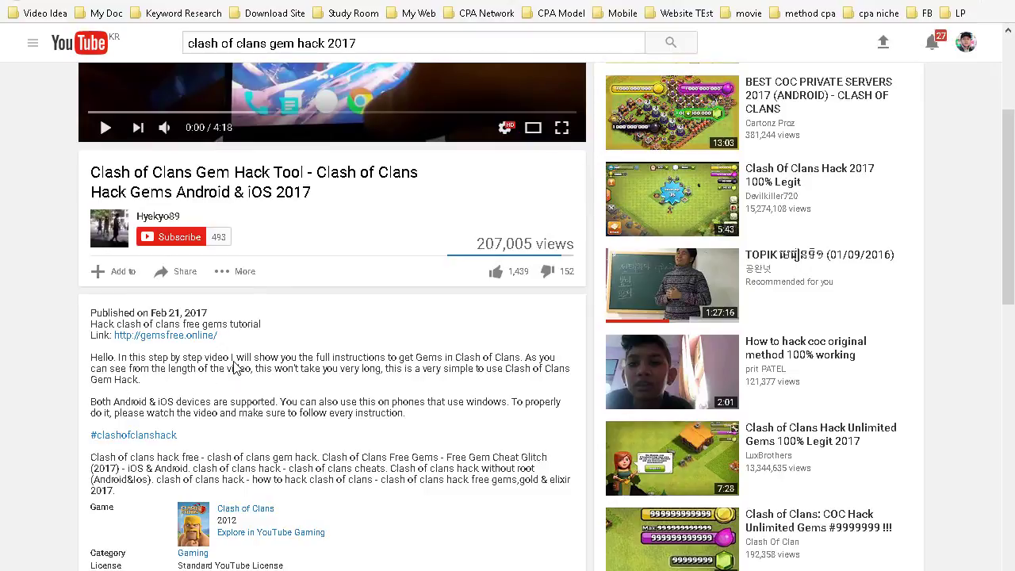
pyautogui.scroll(3, 235, 368)
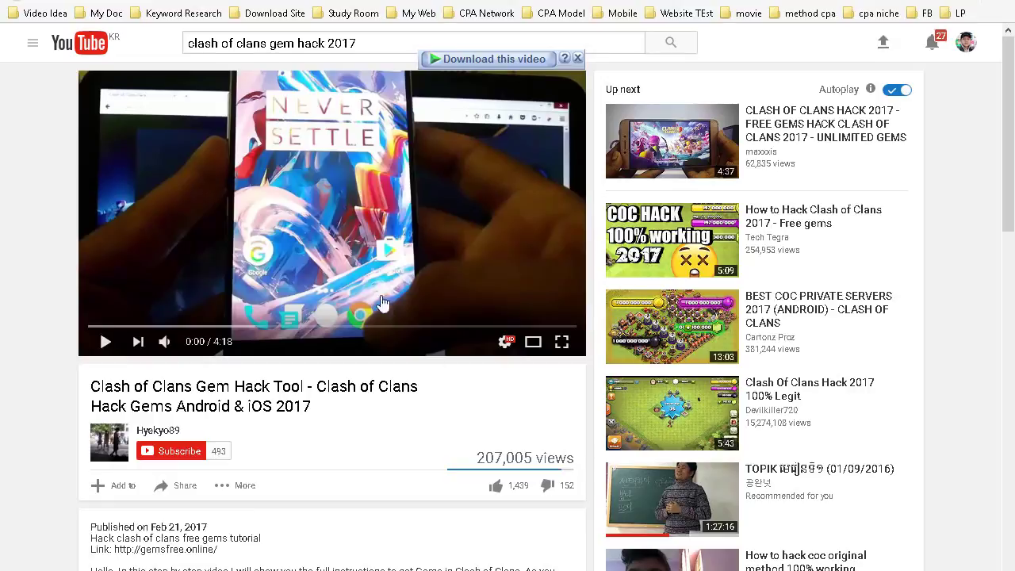
pyautogui.click(338, 189)
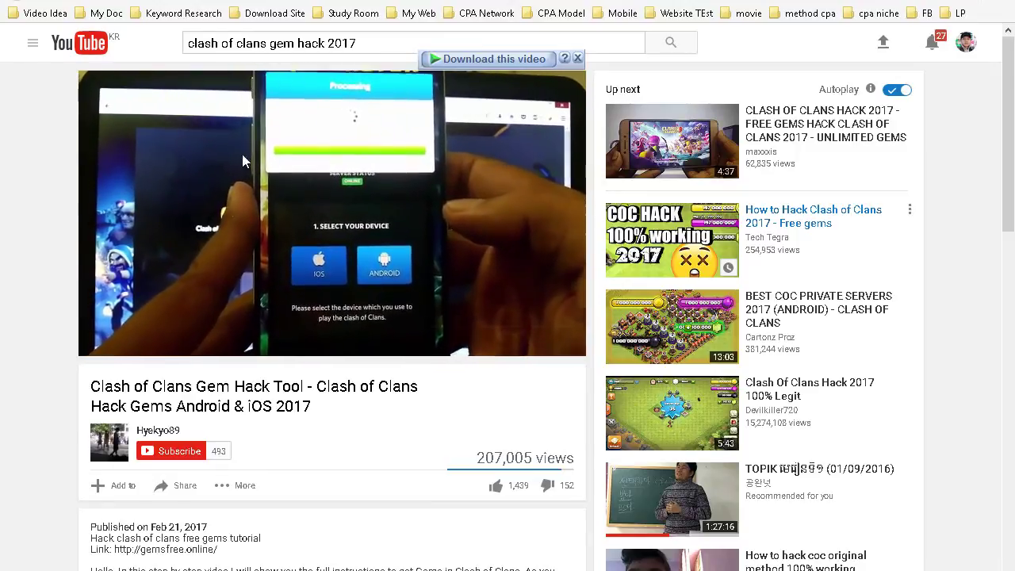
pyautogui.click(562, 346)
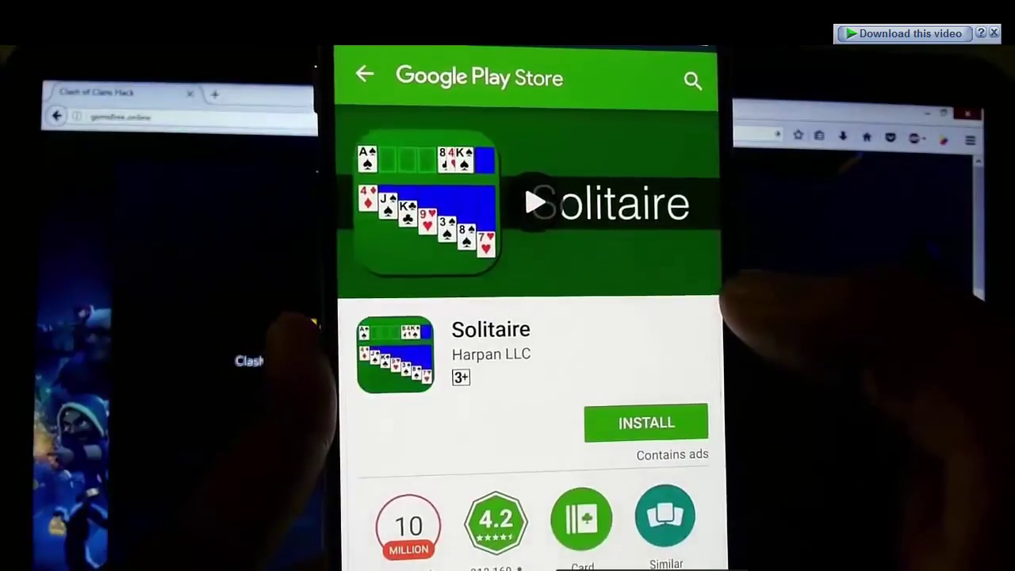
pyautogui.click(646, 423)
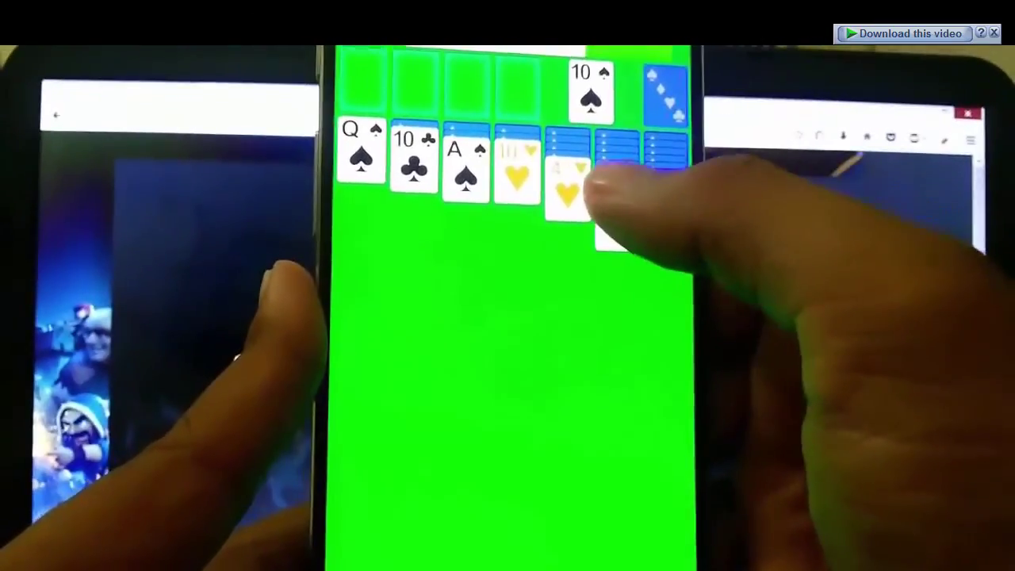
pyautogui.click(595, 183)
pyautogui.click(666, 158)
pyautogui.click(682, 119)
pyautogui.click(658, 191)
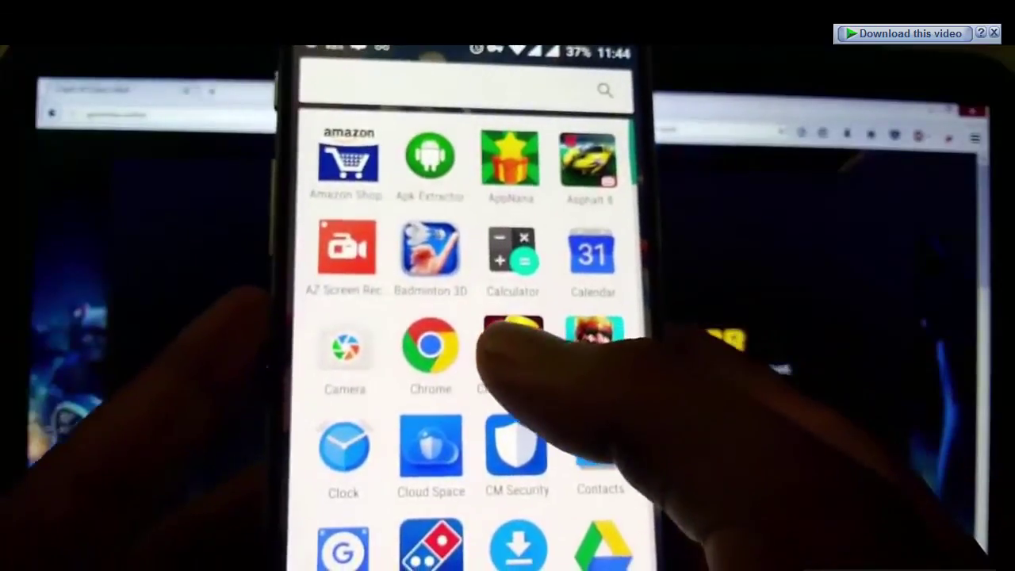
pyautogui.click(514, 343)
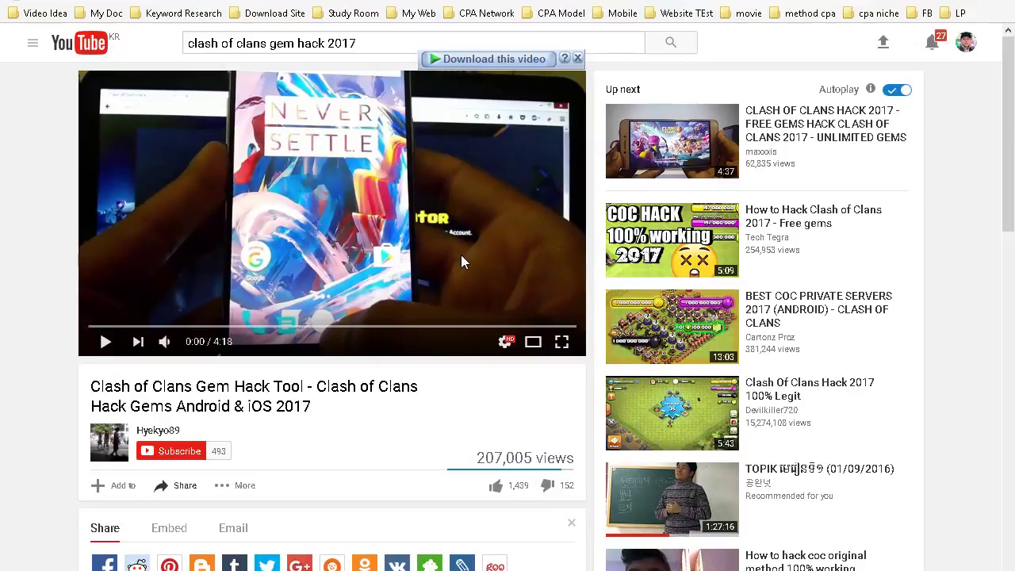
# Look over the video's description, category and license details, and comments section
pyautogui.scroll(-1, 425, 291)
pyautogui.scroll(-8, 424, 293)
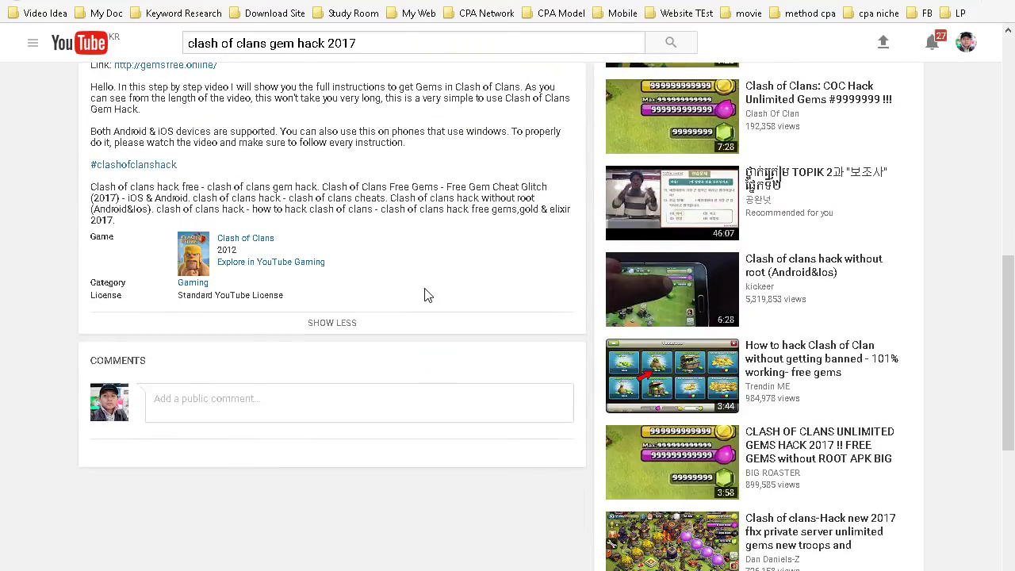
pyautogui.scroll(7, 424, 293)
pyautogui.scroll(2, 492, 349)
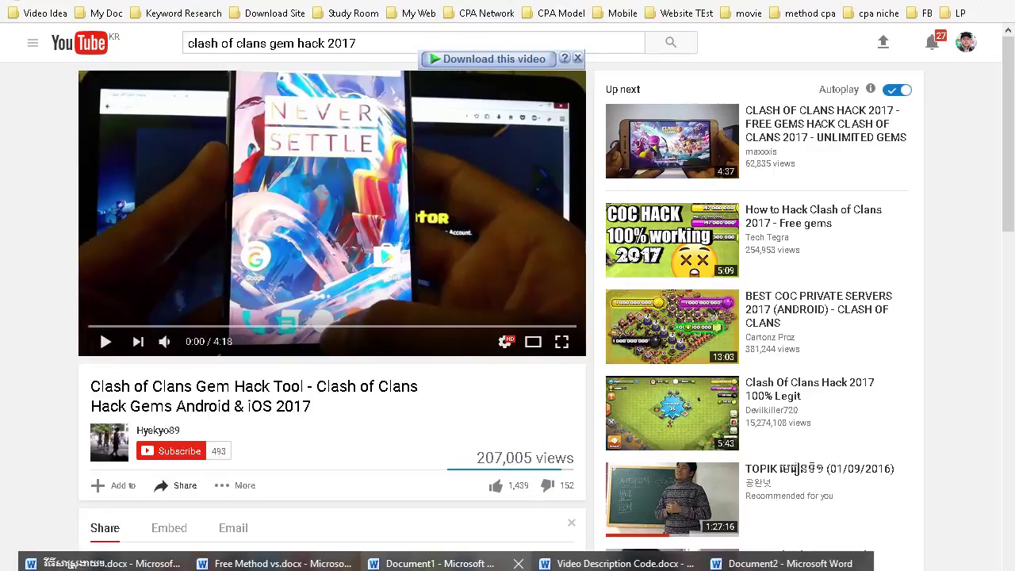
# Open the Game Niche.xlsx workbook from the documents folder and widen the Game Name column
pyautogui.click(402, 561)
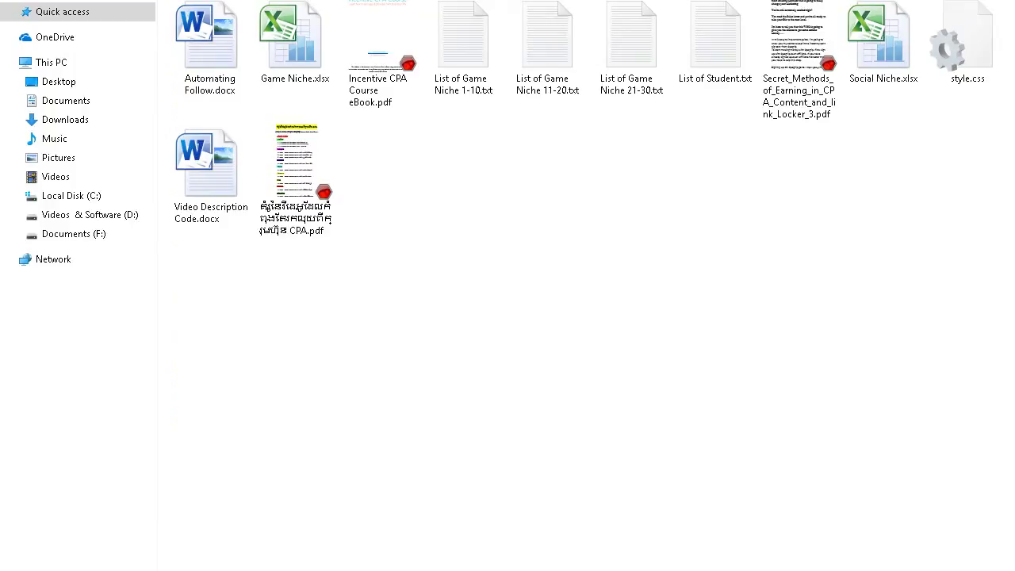
pyautogui.doubleClick(314, 79)
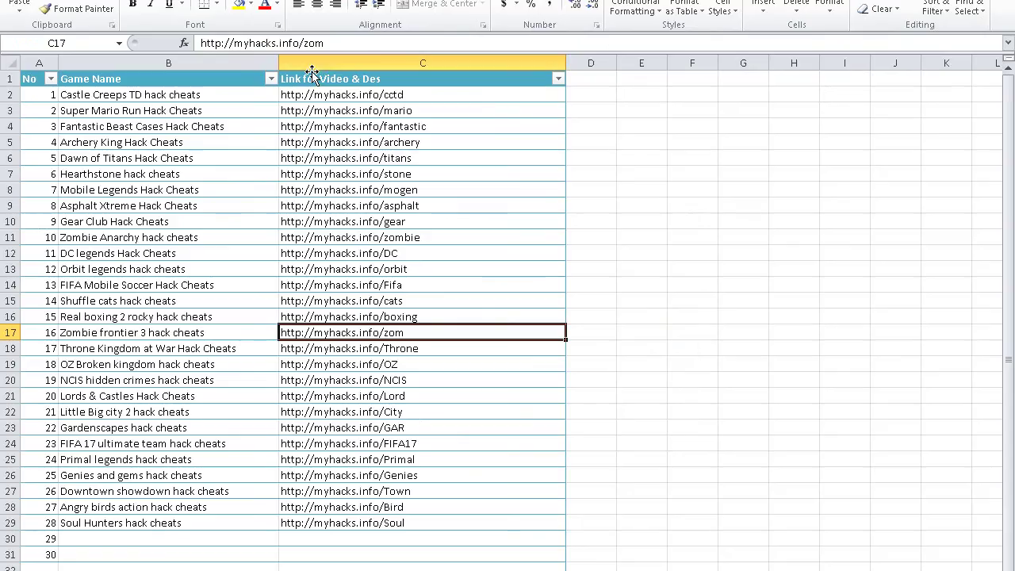
pyautogui.moveTo(281, 57); pyautogui.dragTo(581, 77)
# Select the text "Super Mario Run Hack Cheats" inside cell B3 of the Game Name column
pyautogui.click(157, 112)
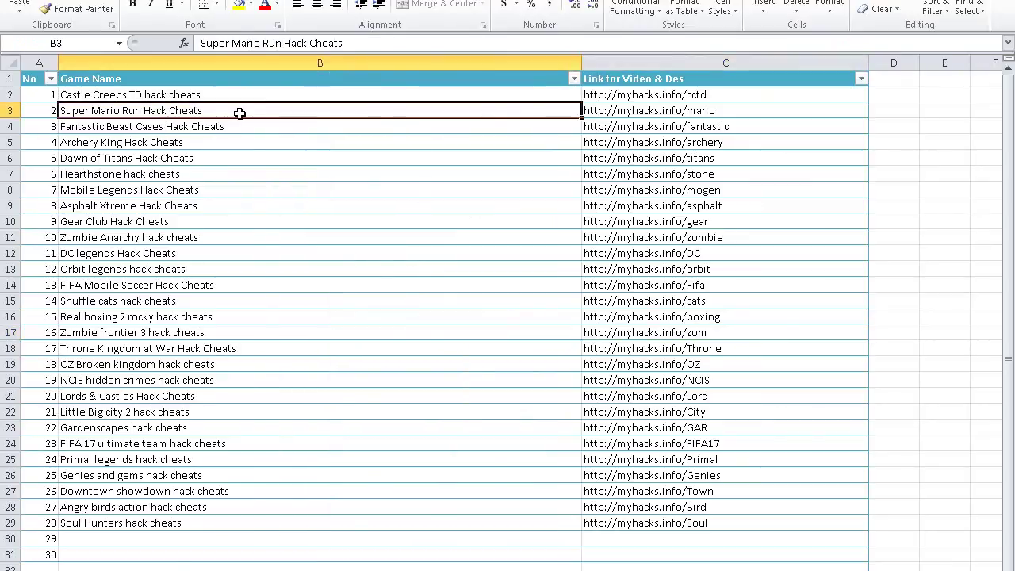
pyautogui.doubleClick(214, 111)
pyautogui.moveTo(233, 108); pyautogui.dragTo(60, 112)
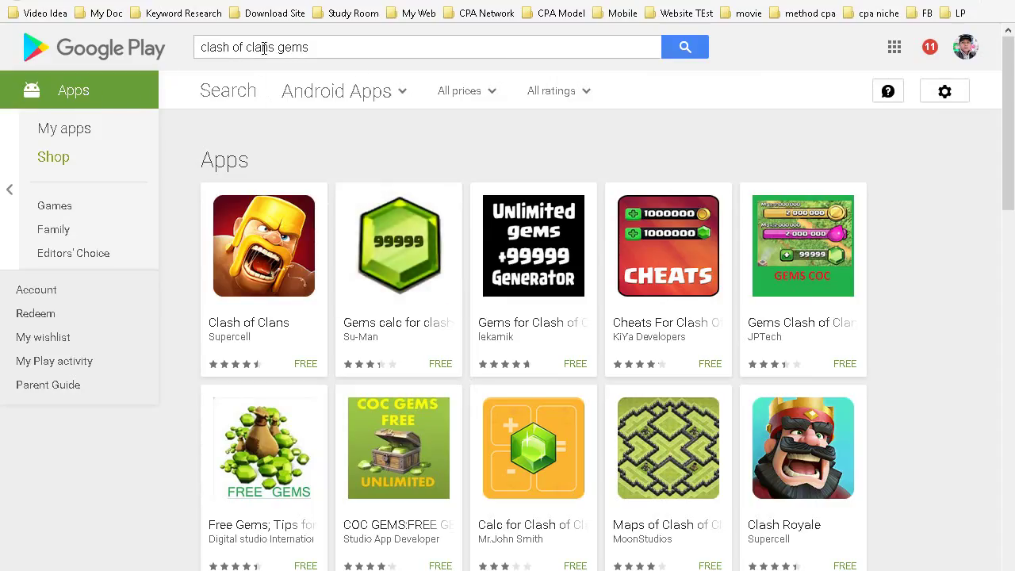
# Switch to Google Play, highlight the "clash of clans gems" search query, and open a blank browser tab
pyautogui.click(334, 53)
pyautogui.moveTo(333, 53); pyautogui.dragTo(179, 61)
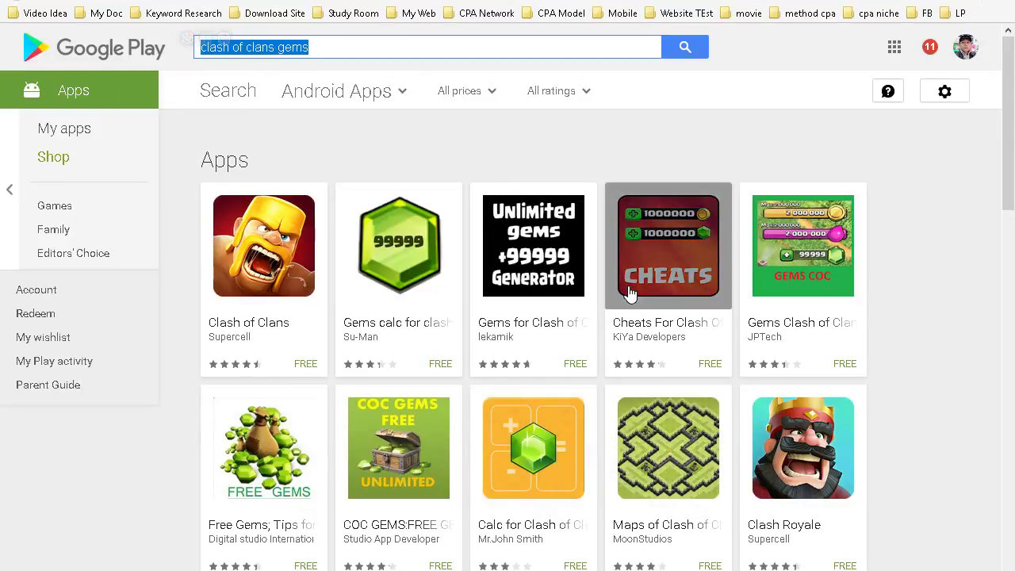
pyautogui.hotkey('ctrl', 't')
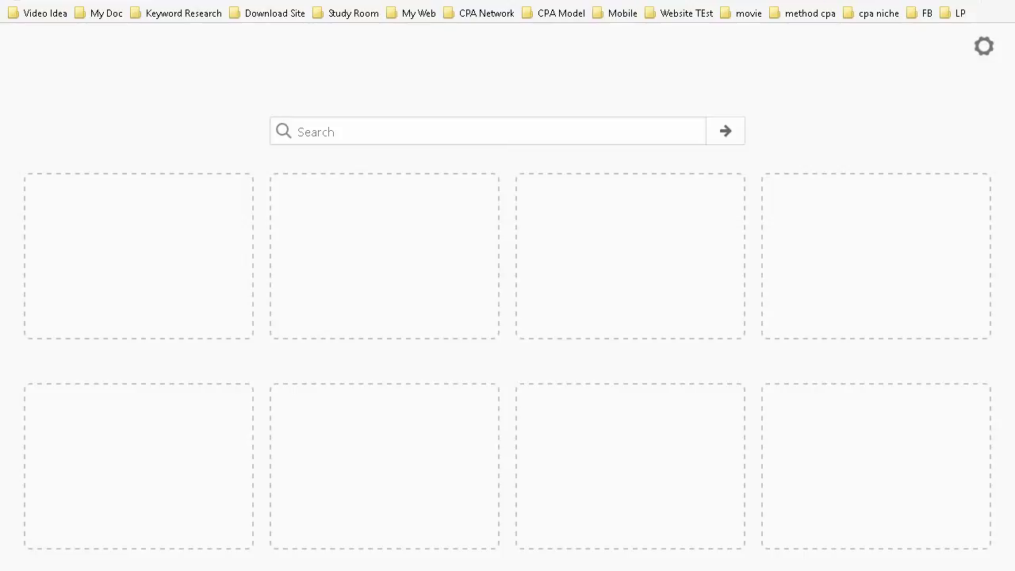
pyautogui.click(498, 136)
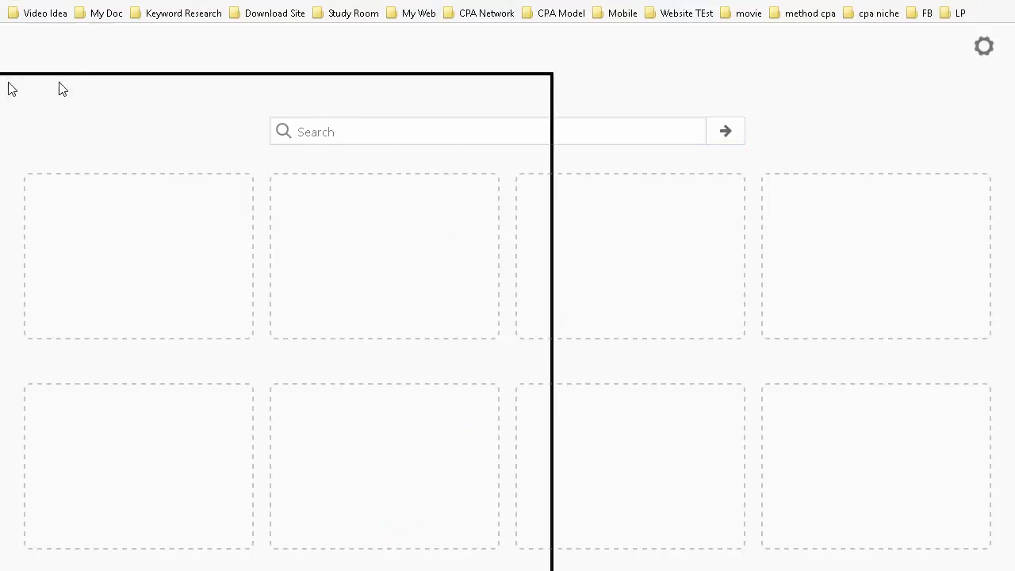
# Open a browser window under another profile and load the Think Gaming app sales data page from its Game Niche bookmarks
pyautogui.click(272, 73)
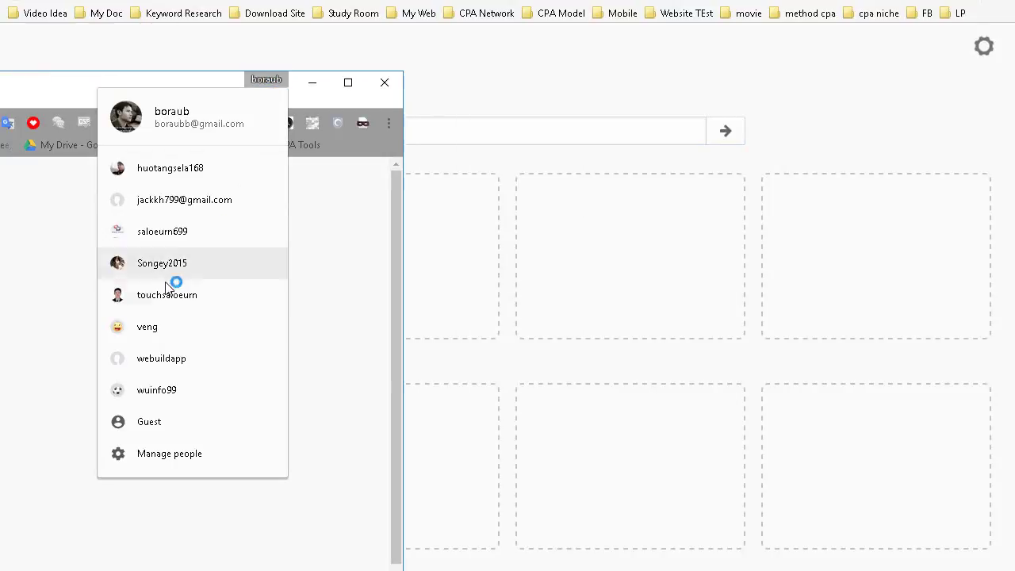
pyautogui.click(205, 265)
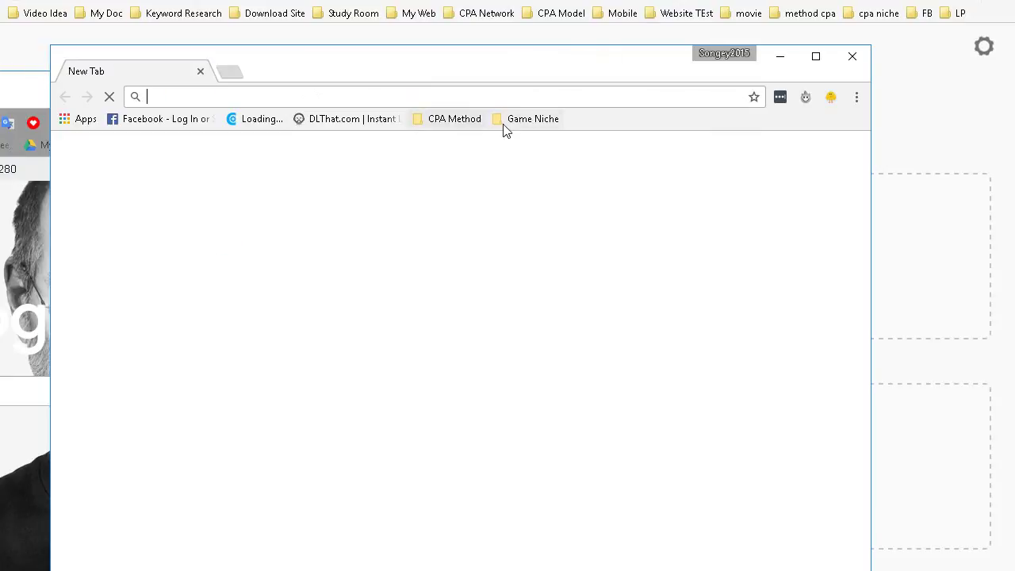
pyautogui.click(515, 121)
pyautogui.click(523, 141)
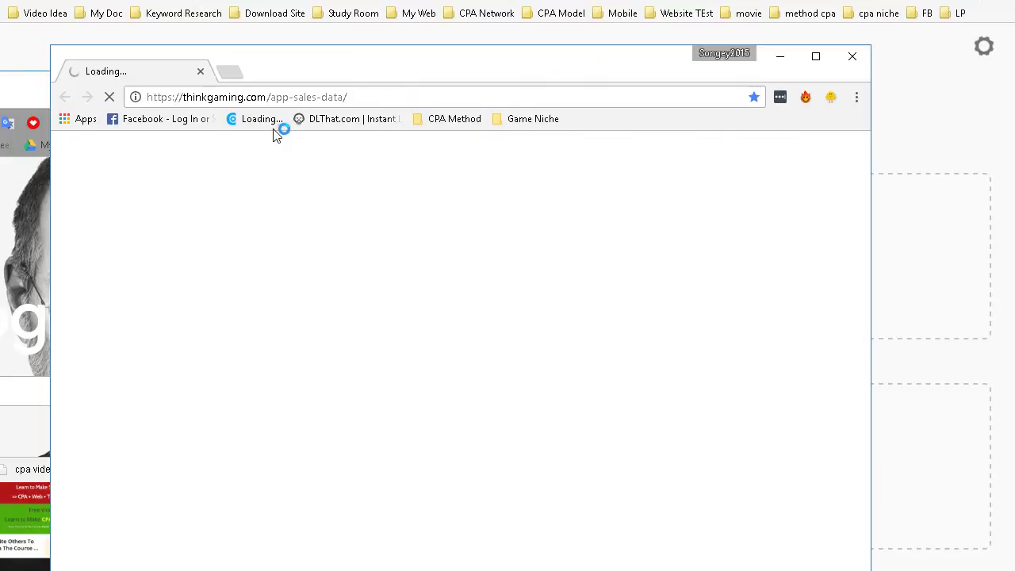
# Reposition the new browser window and copy the Think Gaming page address
pyautogui.moveTo(315, 74); pyautogui.dragTo(407, 95)
pyautogui.click(411, 119)
pyautogui.rightClick(408, 119)
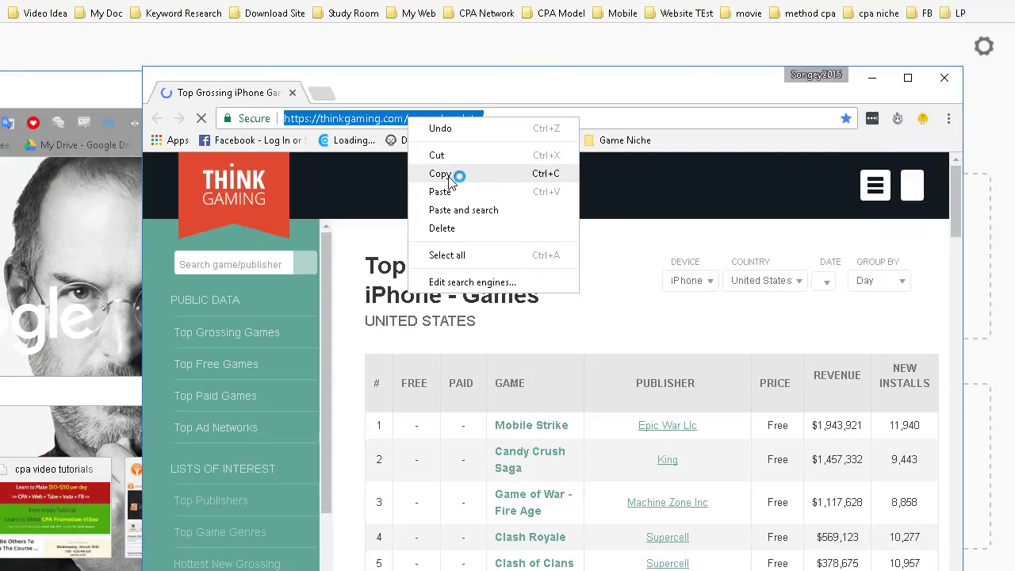
pyautogui.click(448, 177)
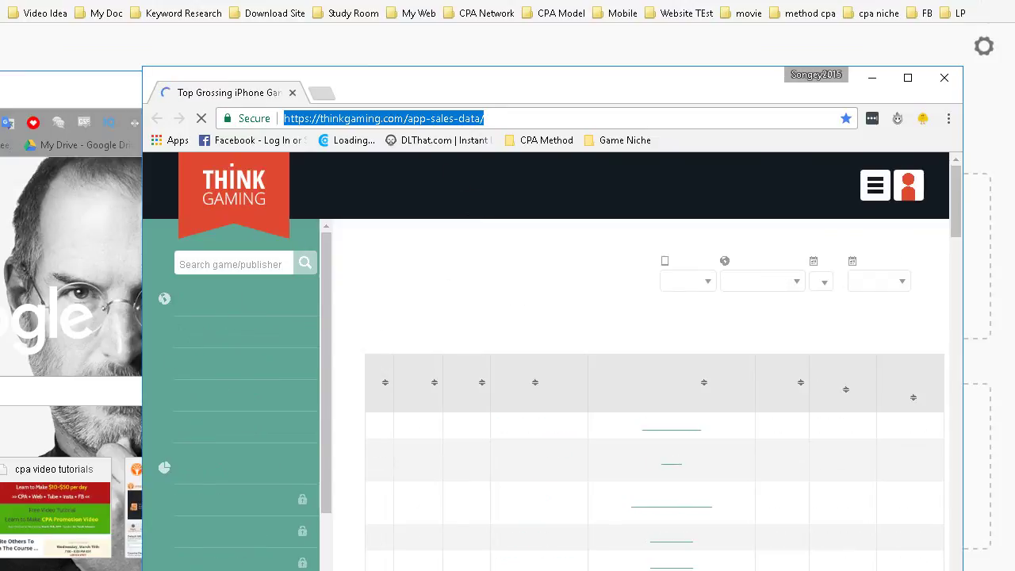
pyautogui.hotkey('alt', 'Tab')
pyautogui.rightClick(398, 131)
pyautogui.click(437, 200)
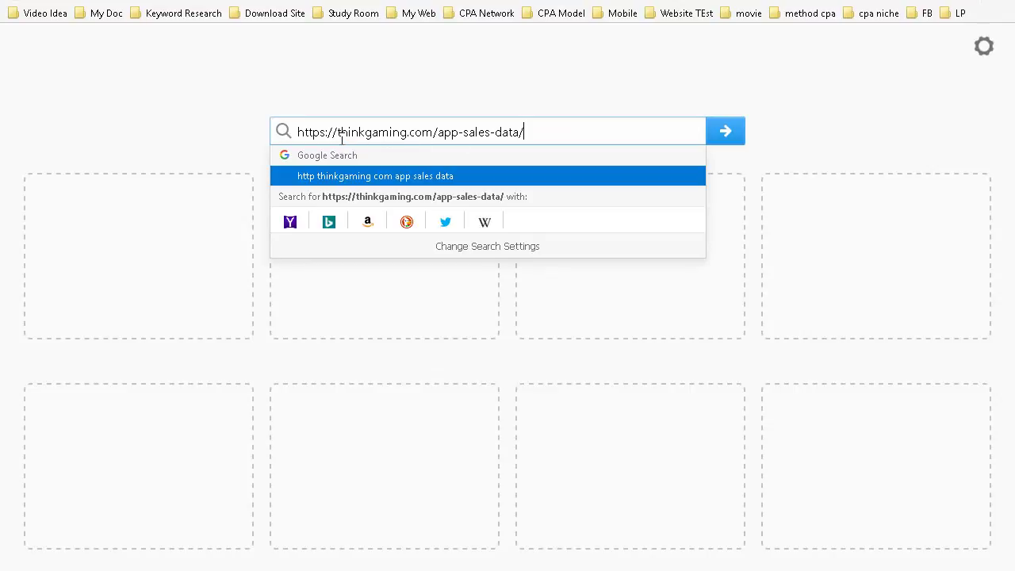
pyautogui.click(718, 133)
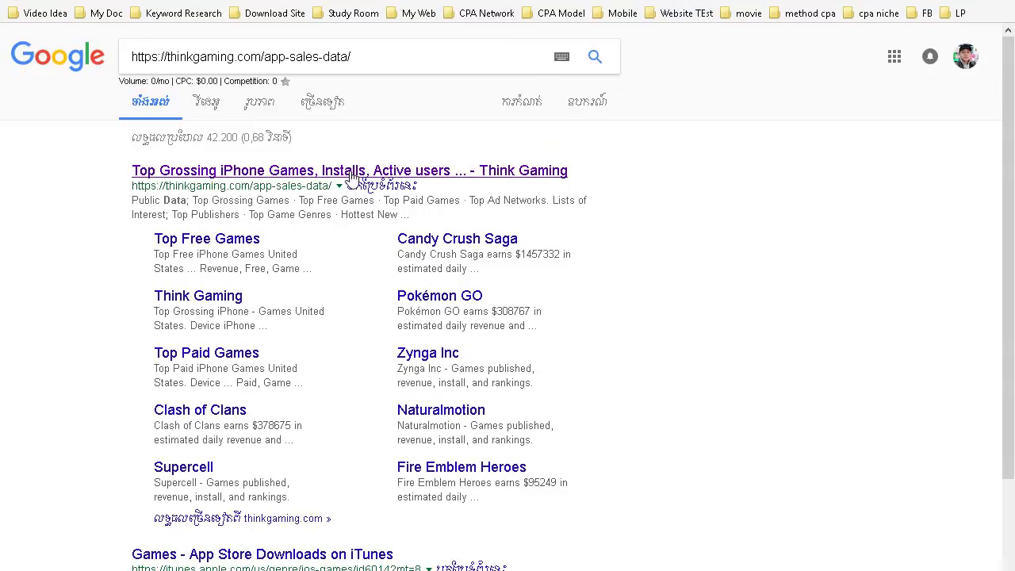
pyautogui.click(353, 175)
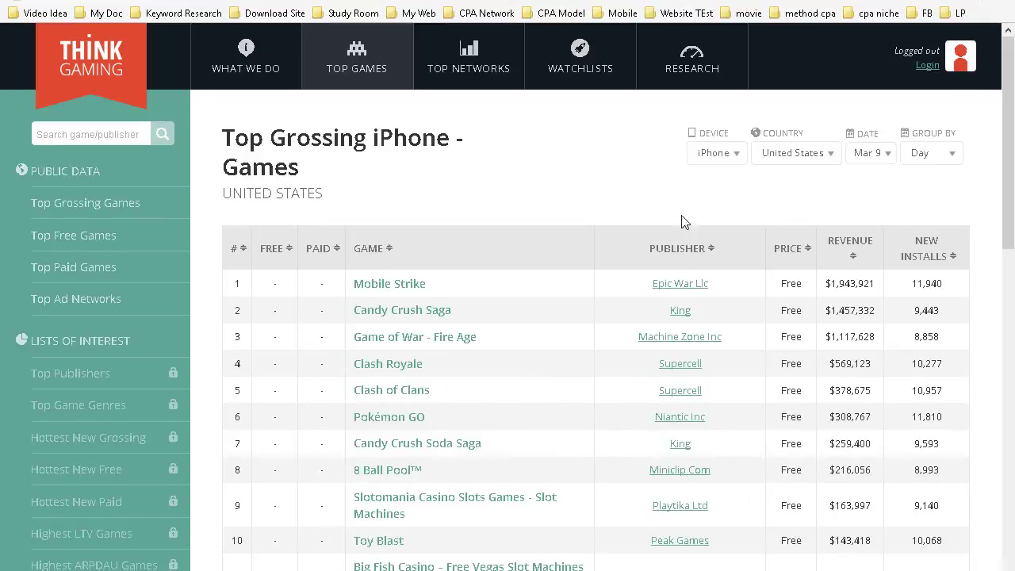
# Set the device filter of the top grossing games list to Google Play
pyautogui.click(729, 159)
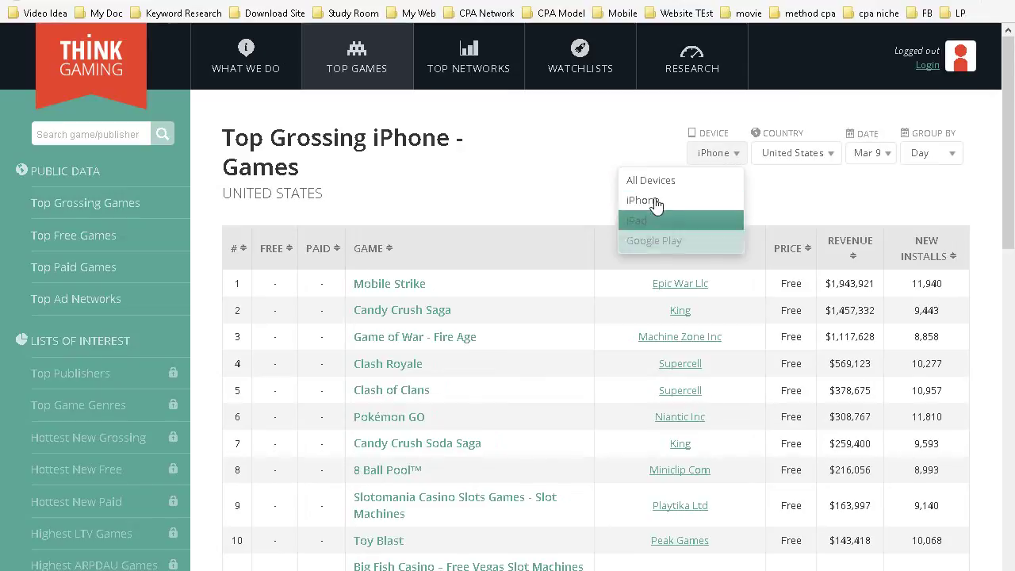
pyautogui.click(717, 155)
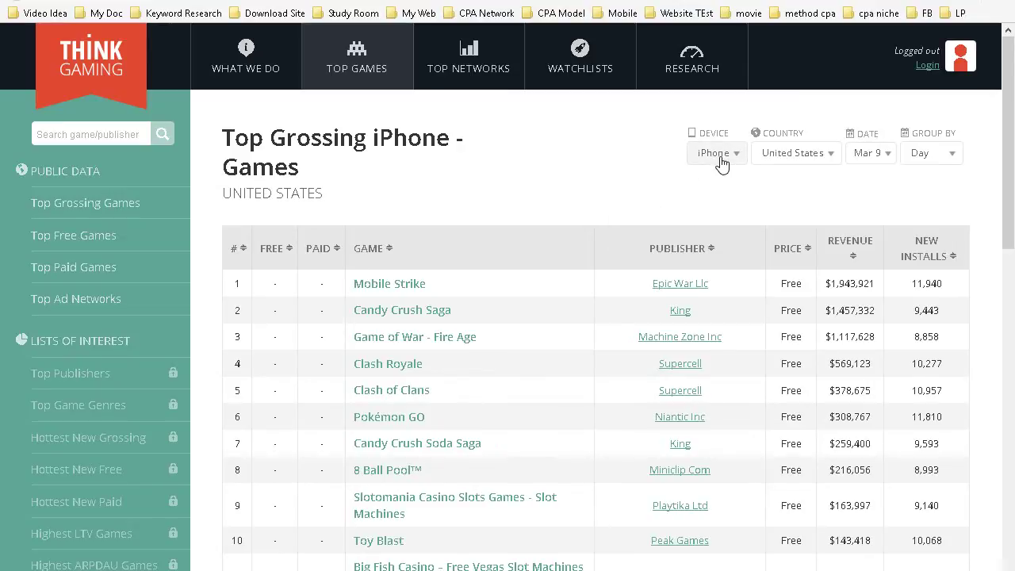
pyautogui.click(744, 161)
pyautogui.click(736, 163)
pyautogui.click(735, 162)
pyautogui.click(700, 241)
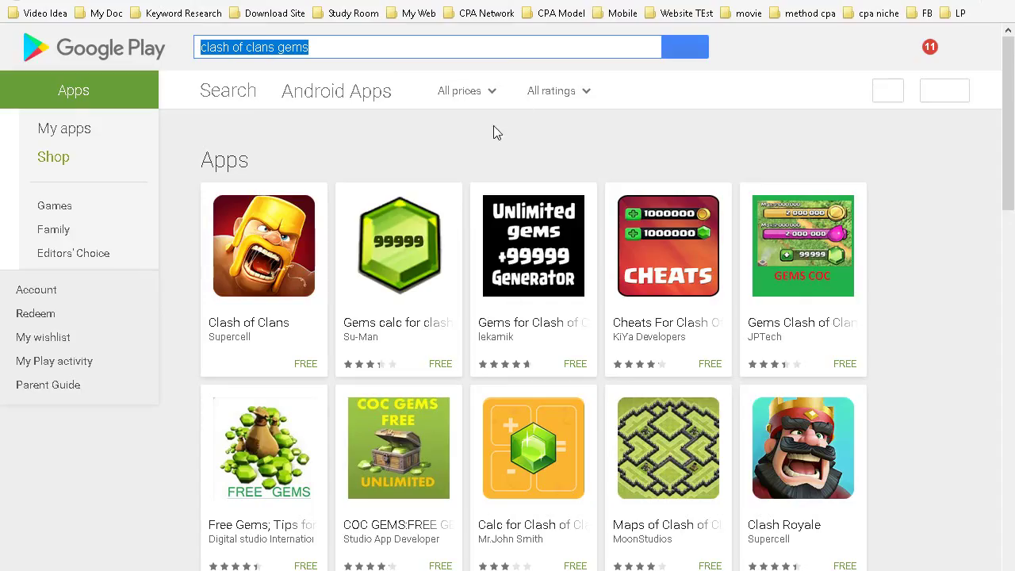
# Switch to the Google Play store, search for "pokemon gems hack" and look through the app results
pyautogui.write('po')
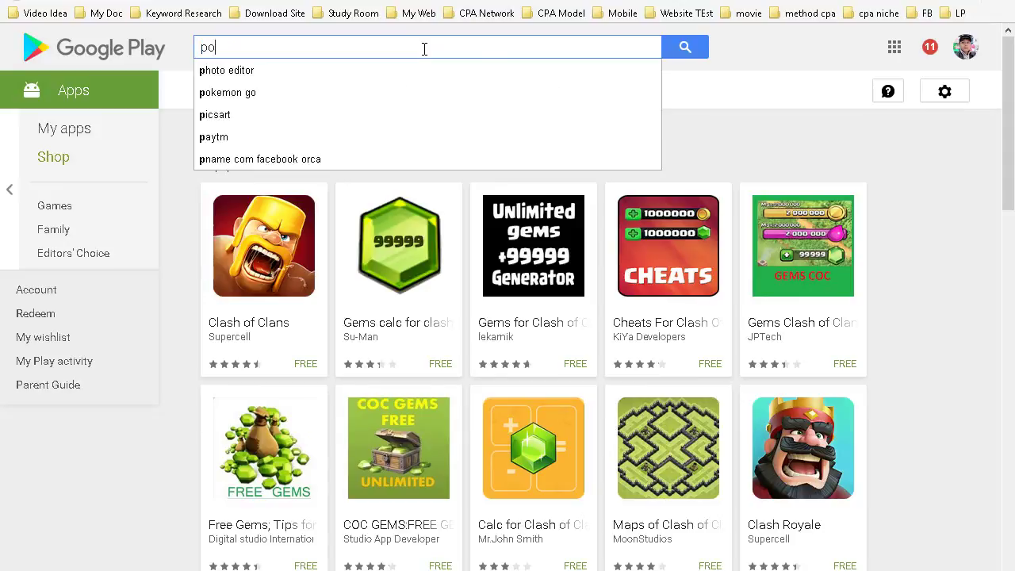
pyautogui.write('kemon gem')
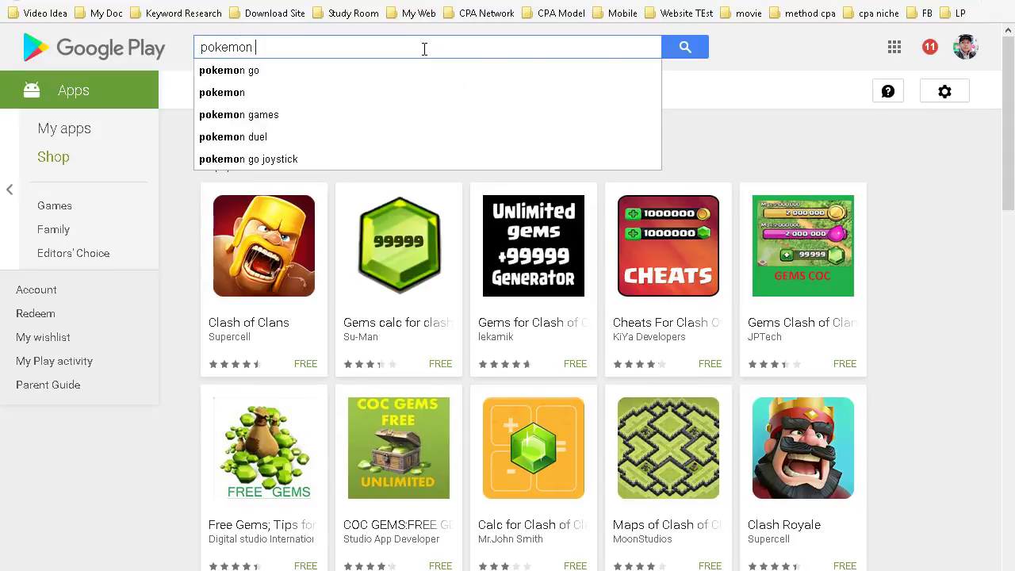
pyautogui.write('s hack')
pyautogui.press('Return')
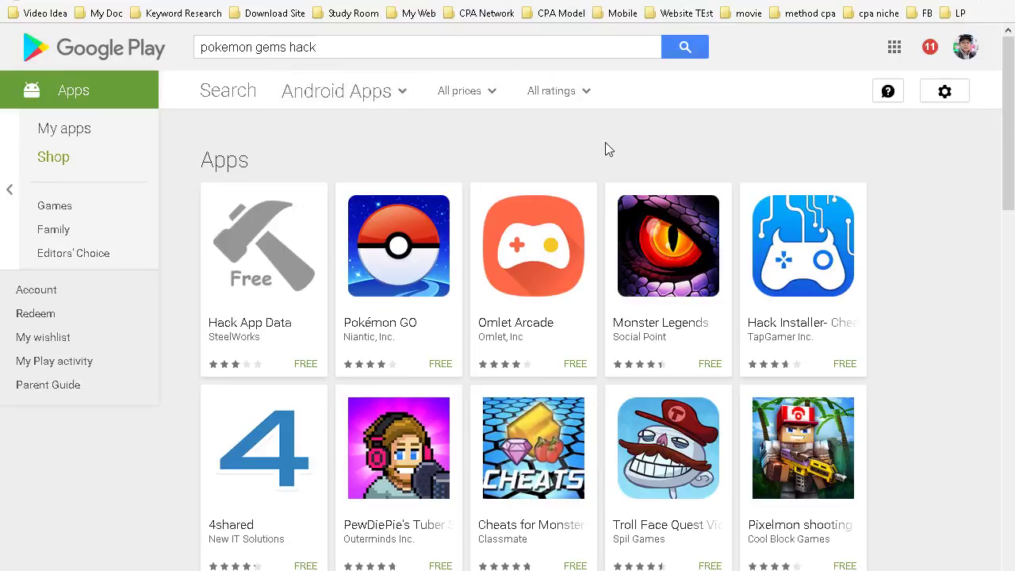
pyautogui.scroll(-5, 468, 273)
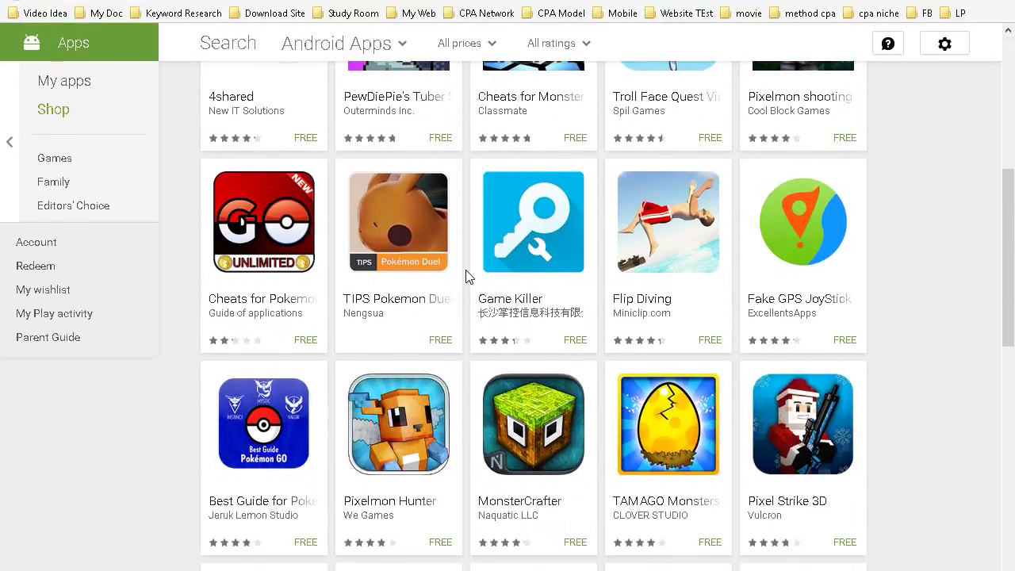
pyautogui.scroll(3, 381, 202)
pyautogui.scroll(2, 373, 196)
# Change the store search to "pokemon coins free" and look through the app results
pyautogui.moveTo(333, 45); pyautogui.dragTo(259, 49)
pyautogui.write('c')
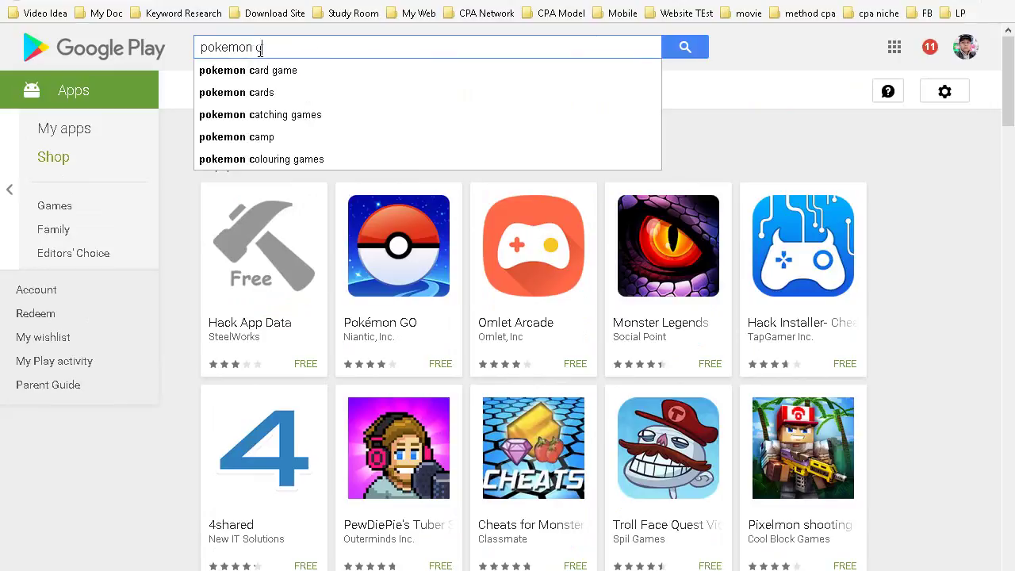
pyautogui.write('oin')
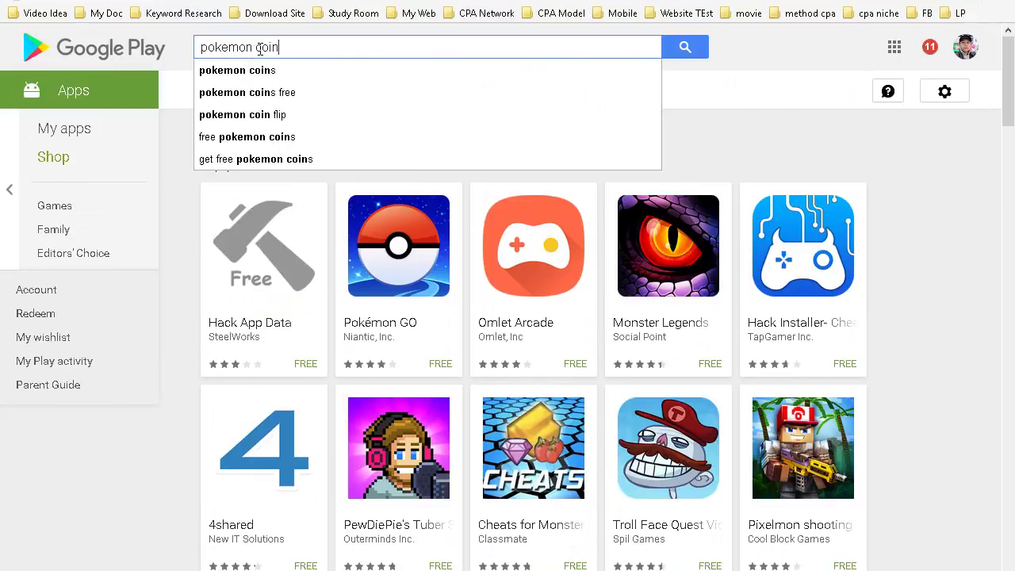
pyautogui.write('s free')
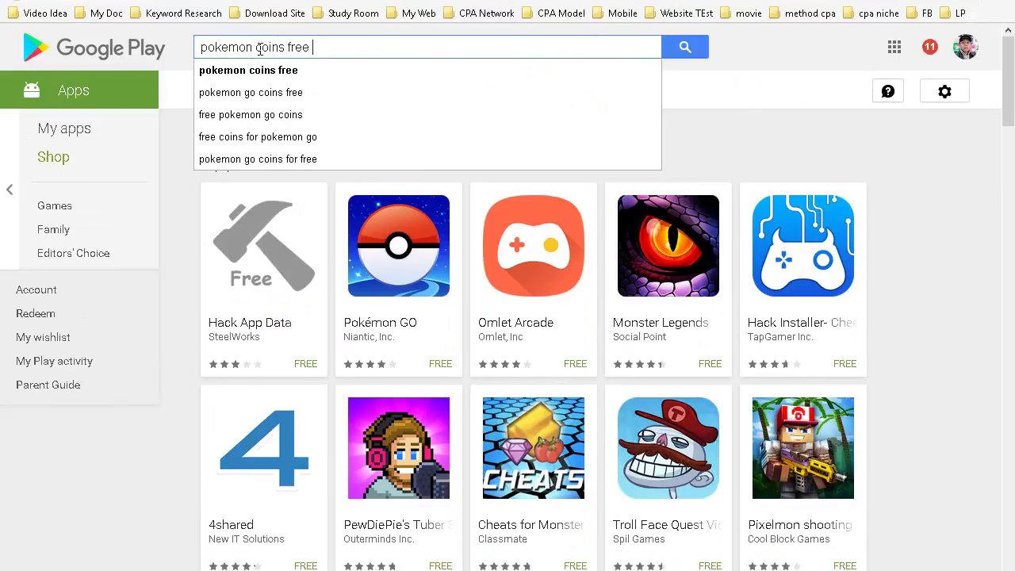
pyautogui.press('Return')
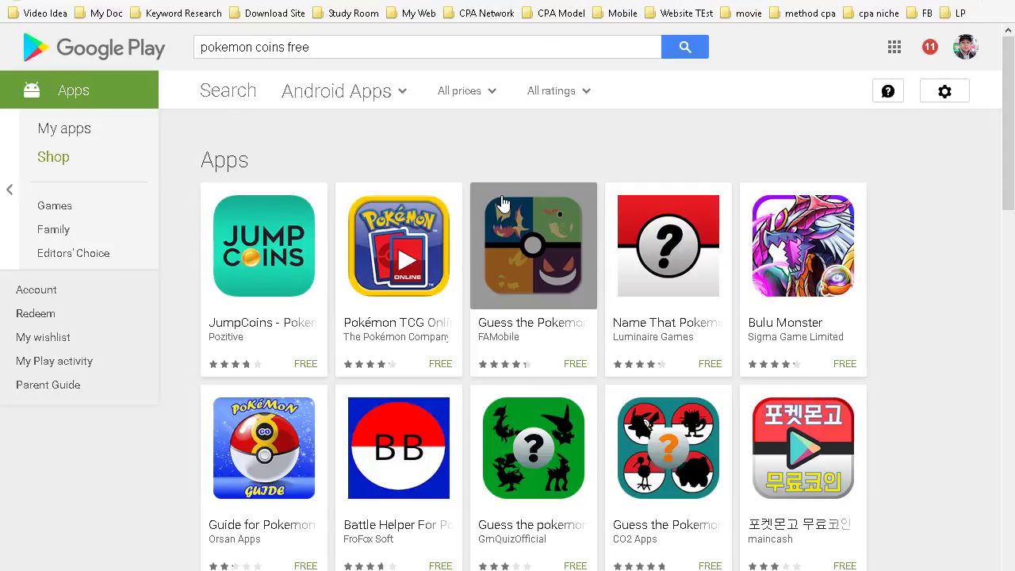
pyautogui.scroll(-3, 502, 203)
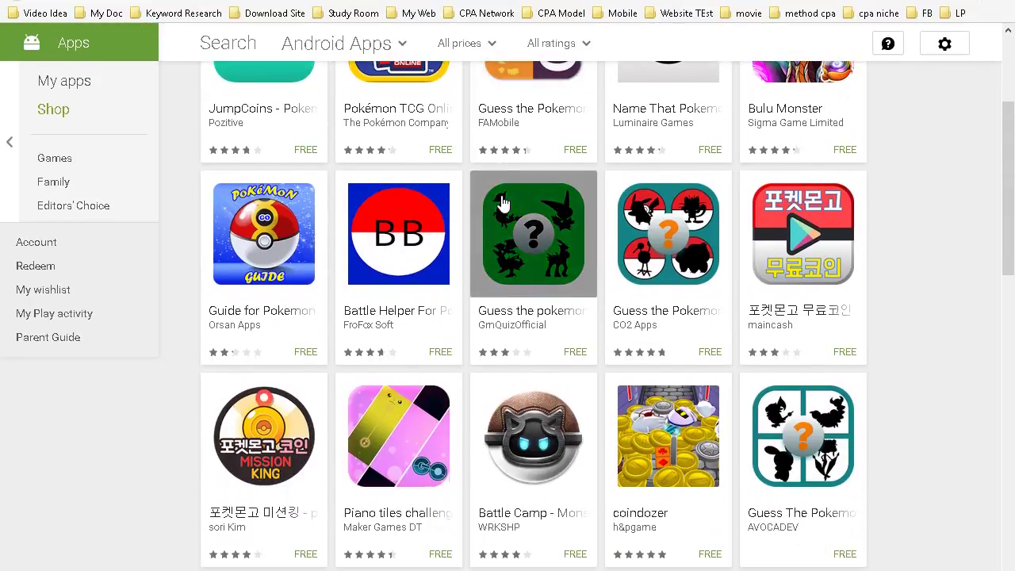
pyautogui.scroll(3, 502, 203)
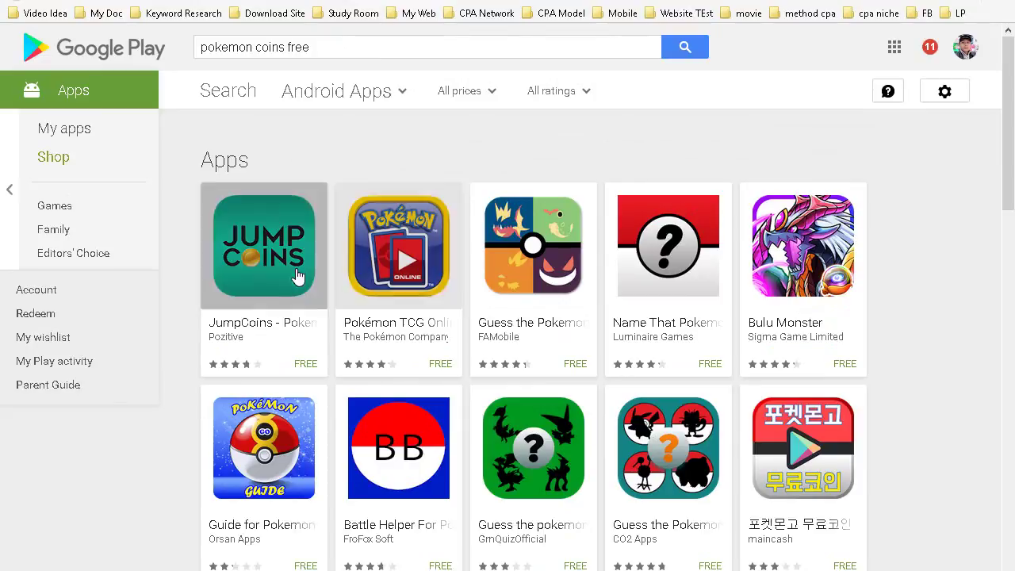
# Open the Pokémon TCG Online app page, expand its full description, look down to the reviews, and return to the search results
pyautogui.click(378, 262)
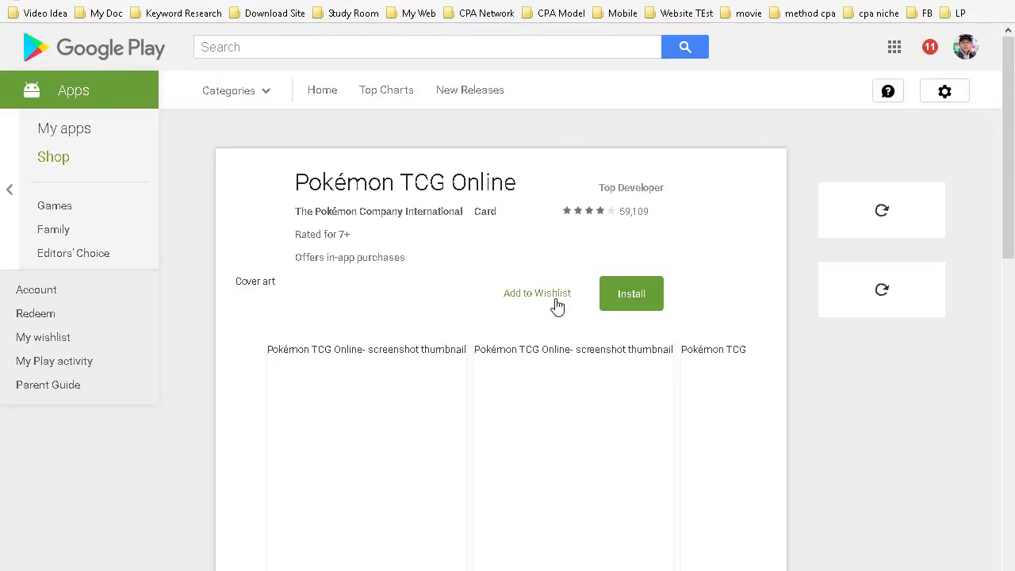
pyautogui.scroll(-10, 555, 305)
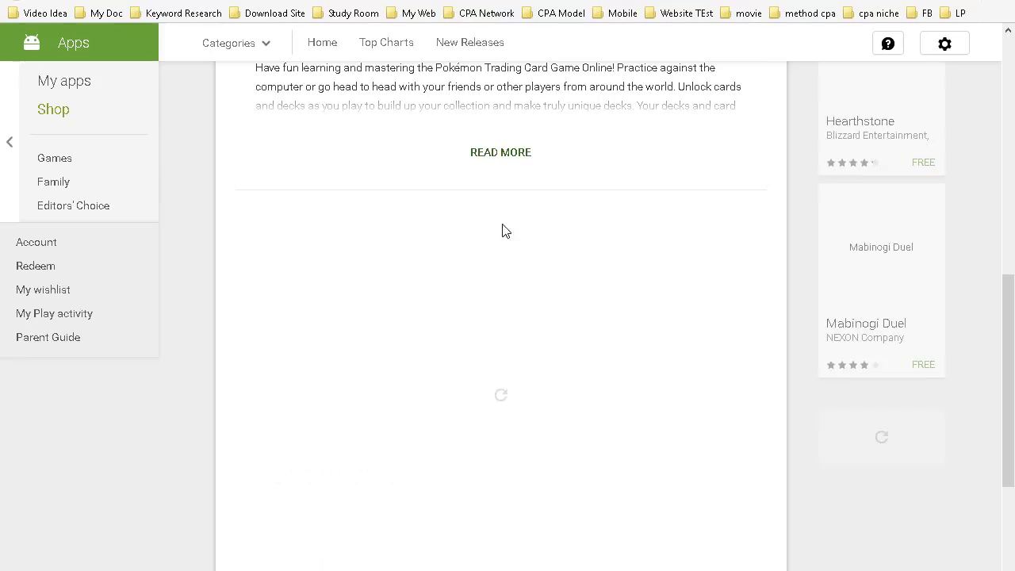
pyautogui.click(504, 158)
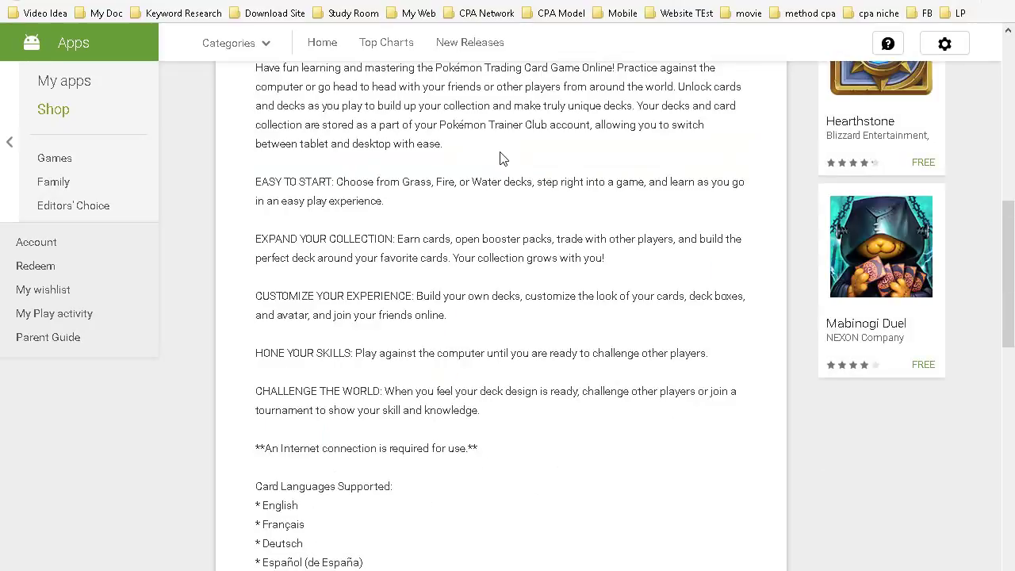
pyautogui.scroll(-8, 499, 159)
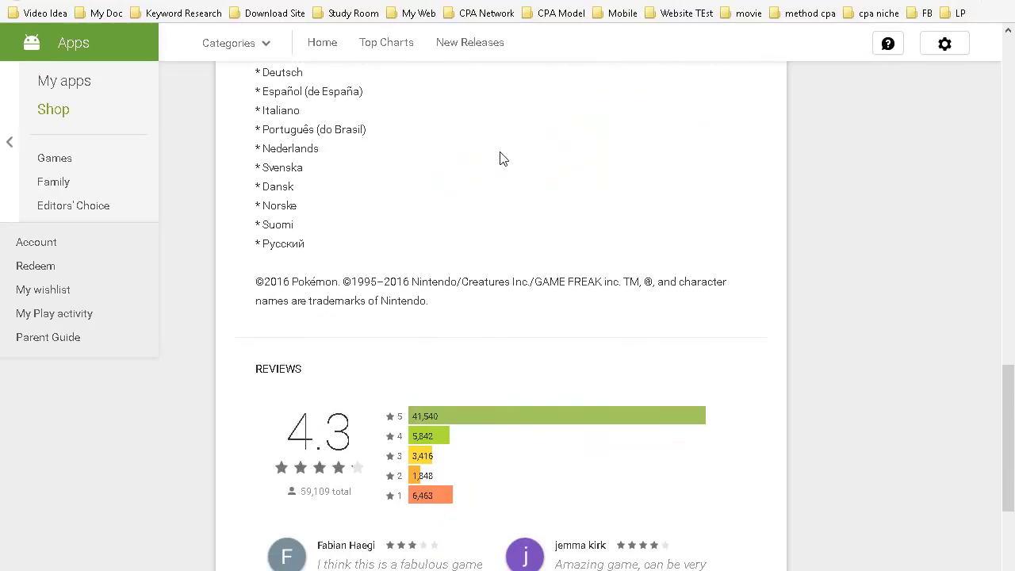
pyautogui.press('Home')
pyautogui.scroll(-5, 500, 158)
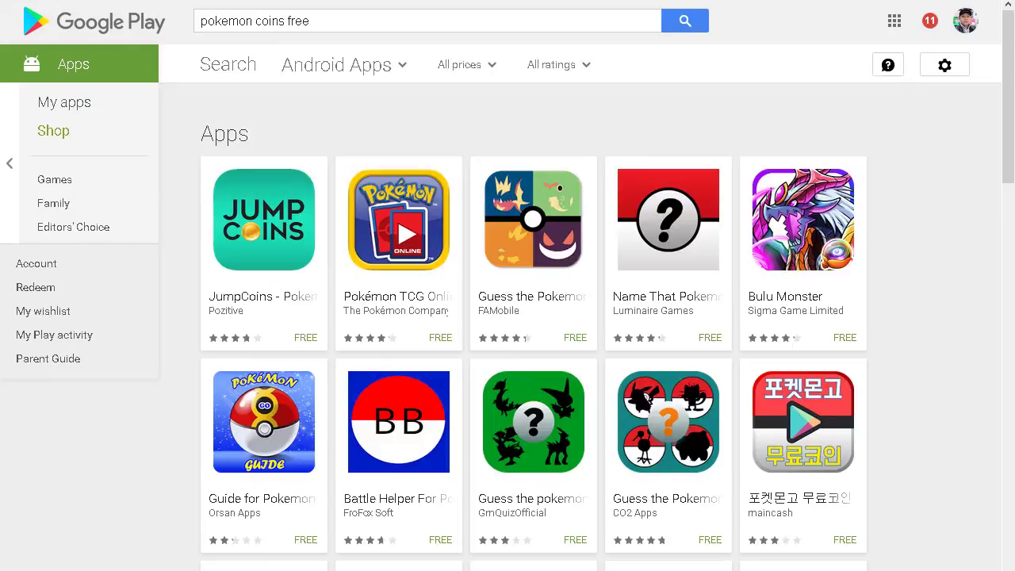
# Copy the game name Mobile Strike from the Think Gaming list and search Google Play for "Mobile Strike gems"
pyautogui.tripleClick(336, 23)
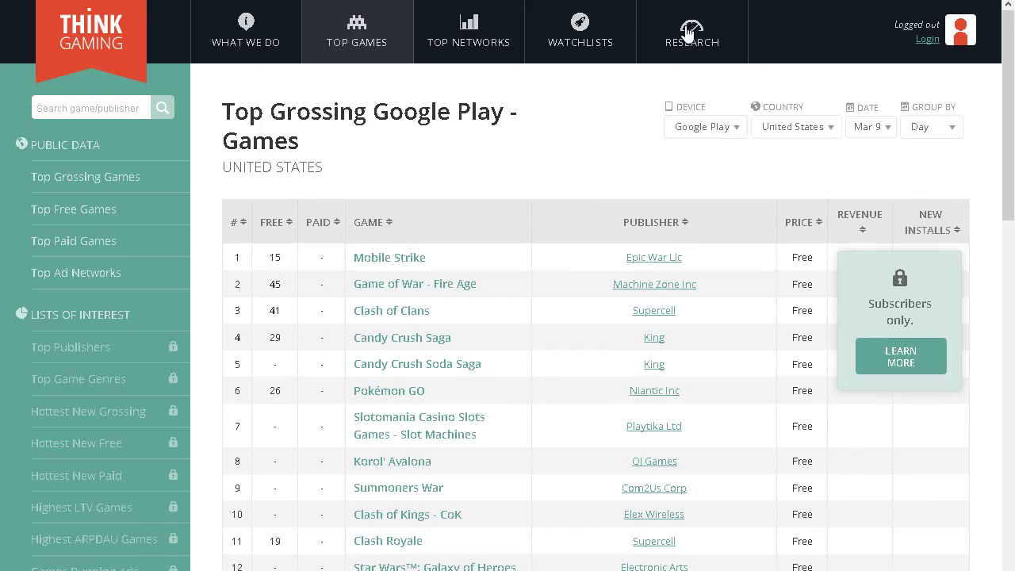
pyautogui.moveTo(379, 264); pyautogui.dragTo(354, 262)
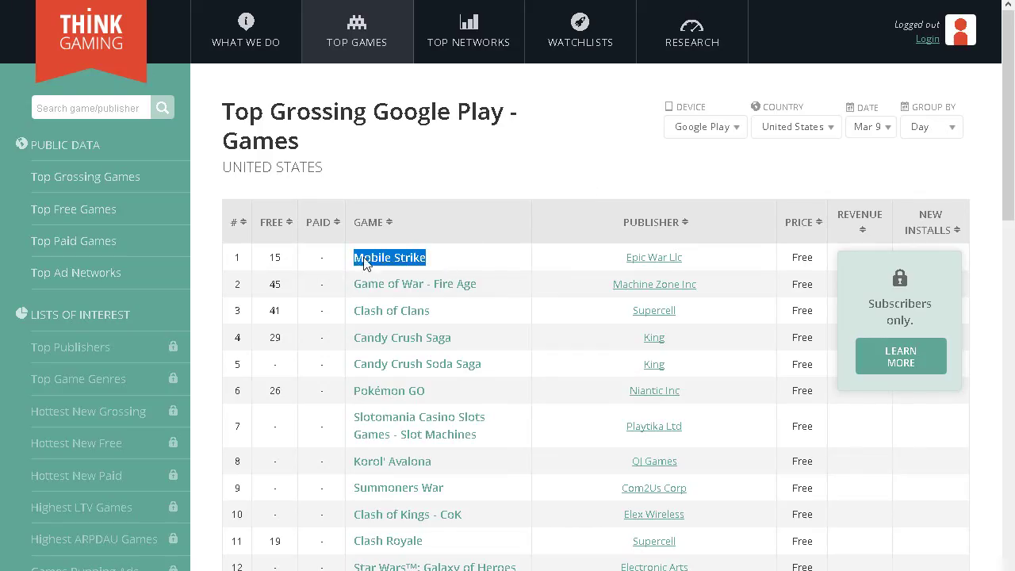
pyautogui.rightClick(386, 261)
pyautogui.click(423, 379)
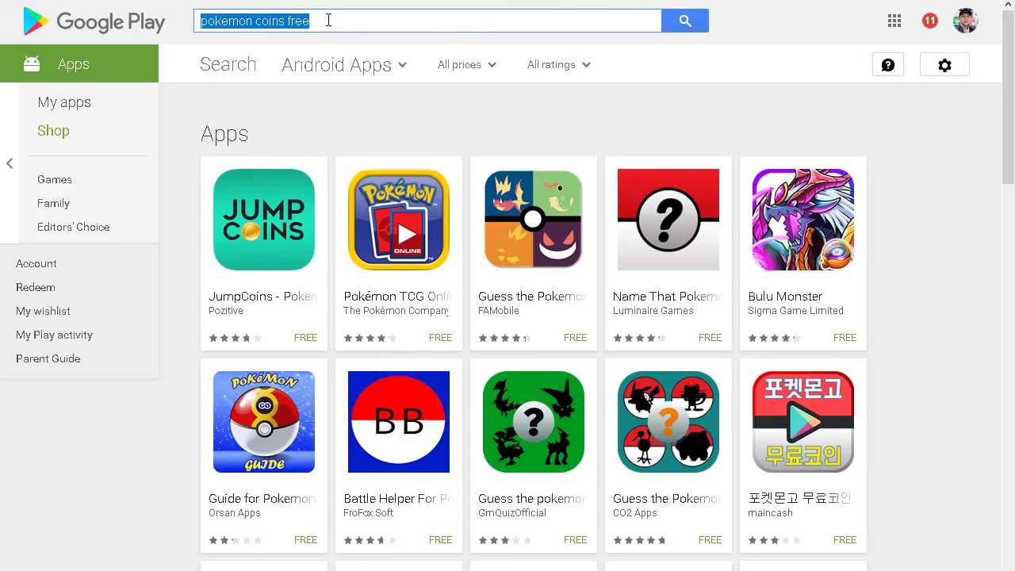
pyautogui.rightClick(328, 20)
pyautogui.click(360, 86)
pyautogui.write('gems')
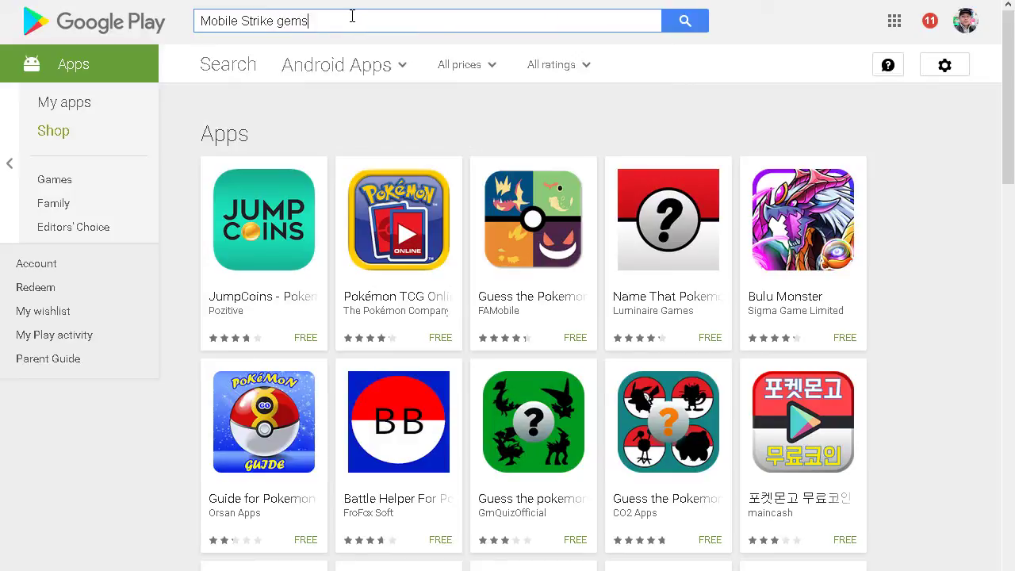
pyautogui.press('Return')
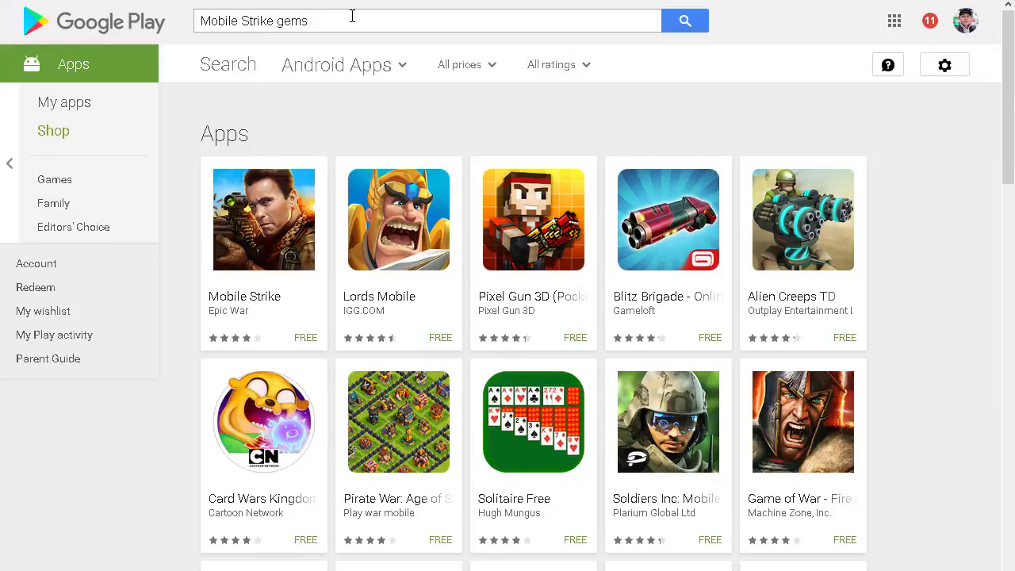
# Extend the store search to "Mobile Strike gems hack" and look through the app results
pyautogui.click(352, 16)
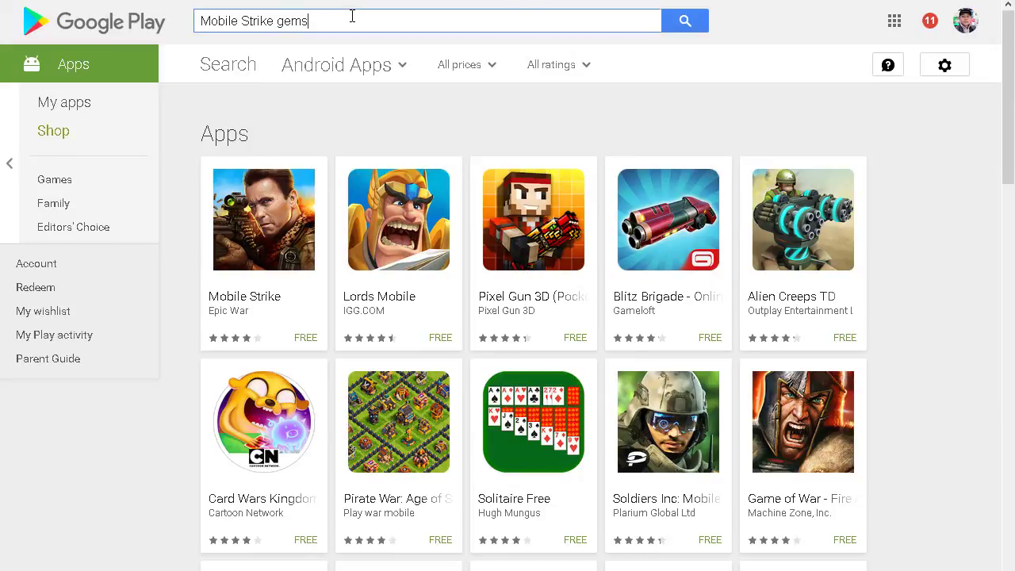
pyautogui.write('hack')
pyautogui.press('Return')
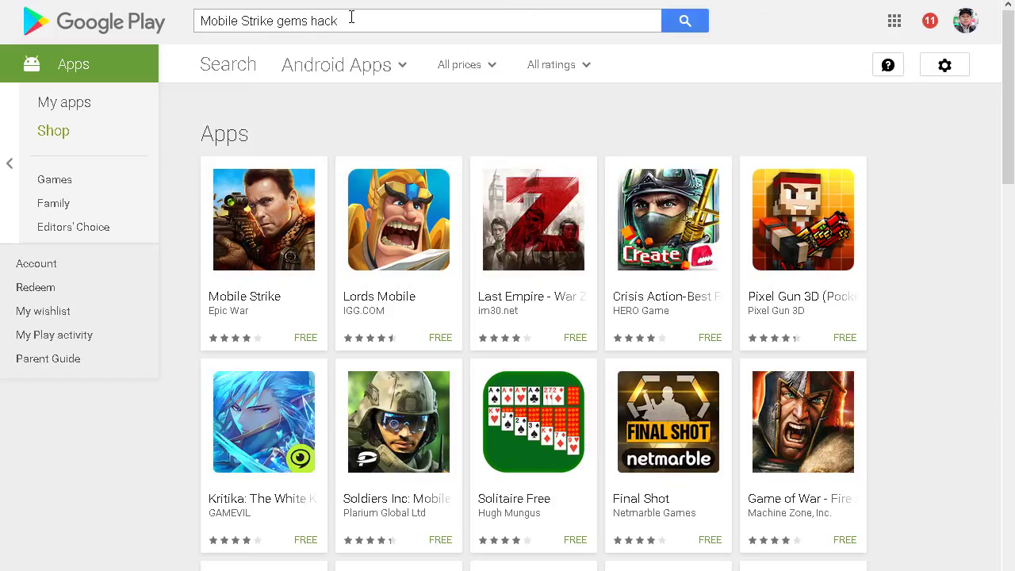
pyautogui.scroll(-5, 461, 109)
pyautogui.scroll(-1, 463, 111)
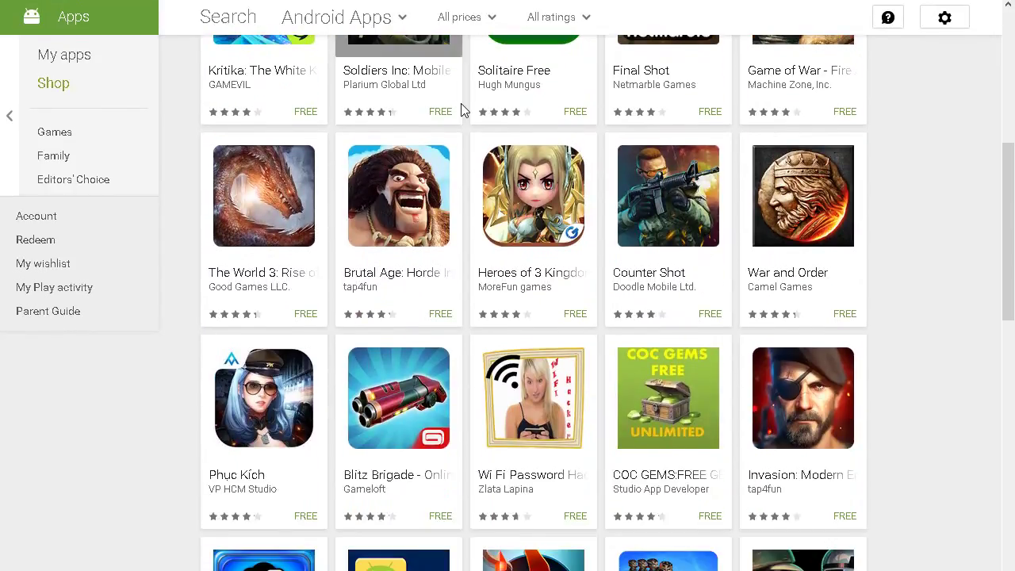
pyautogui.scroll(6, 463, 111)
# Change the Google Play search to "clash of clans" and run it
pyautogui.click(353, 21)
pyautogui.hotkey('ctrl', 'a')
pyautogui.write('cla')
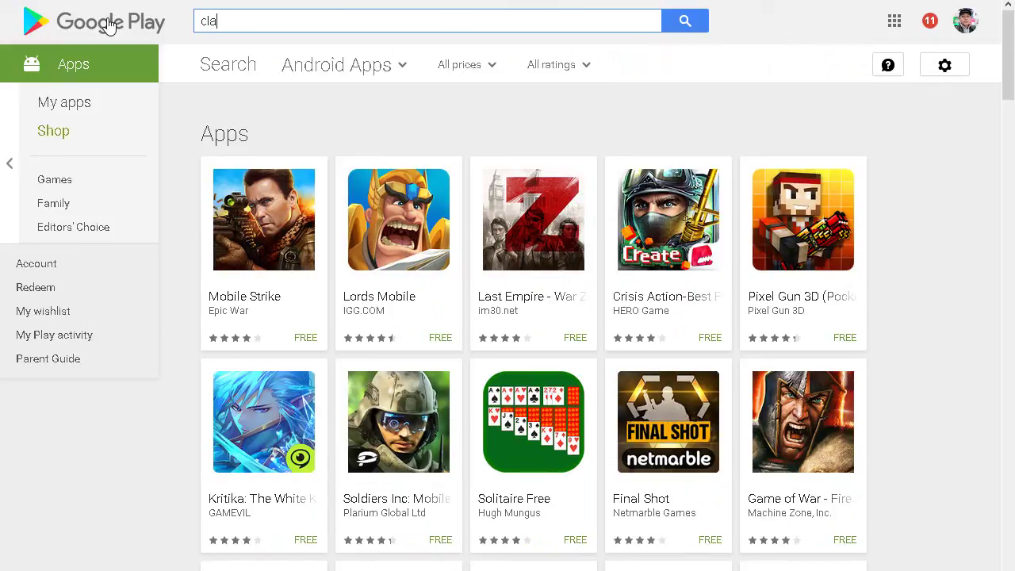
pyautogui.write('sh of clans')
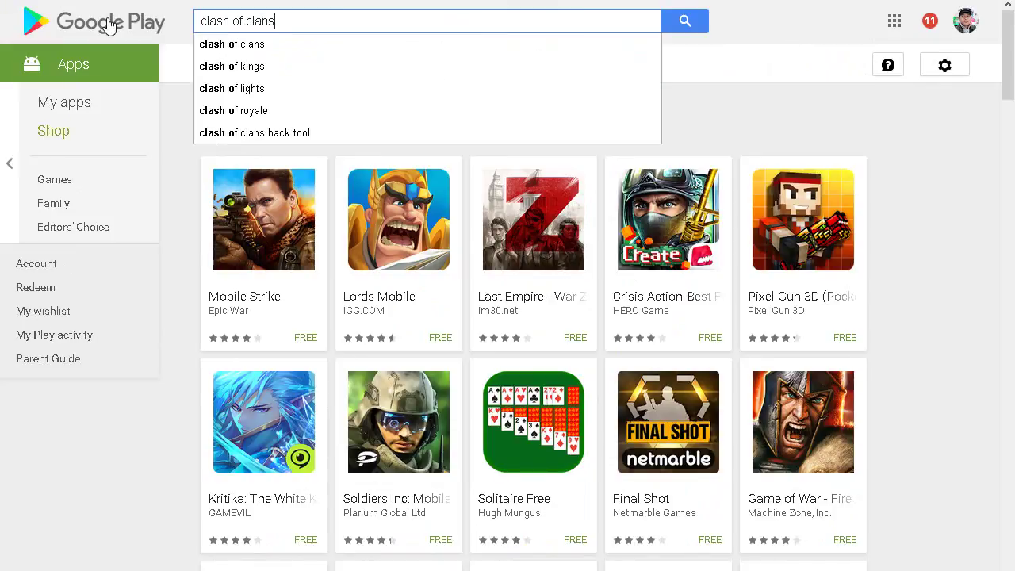
pyautogui.press('Return')
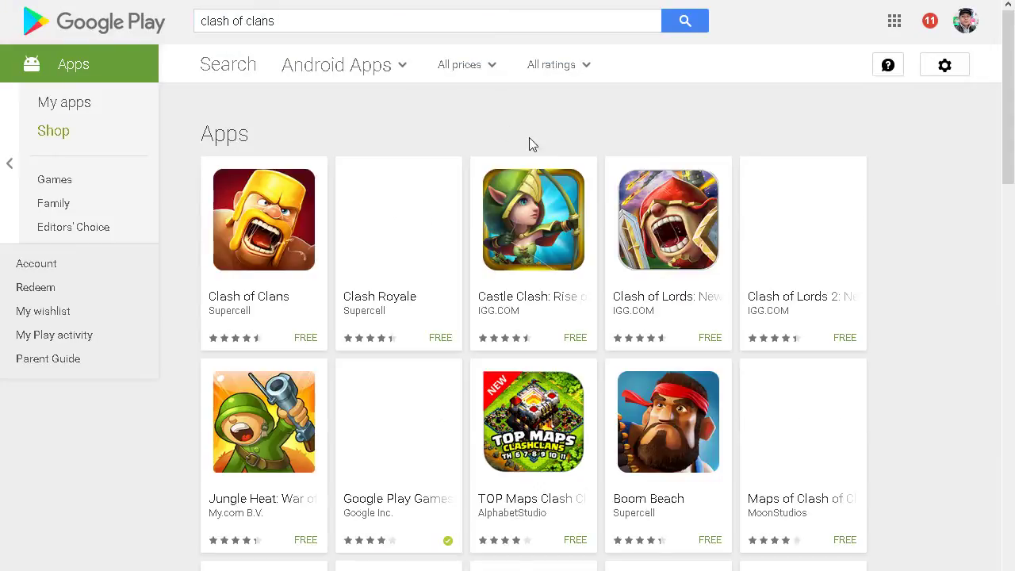
# Extend the store search to "clash of clans gems"
pyautogui.click(336, 20)
pyautogui.write('ge')
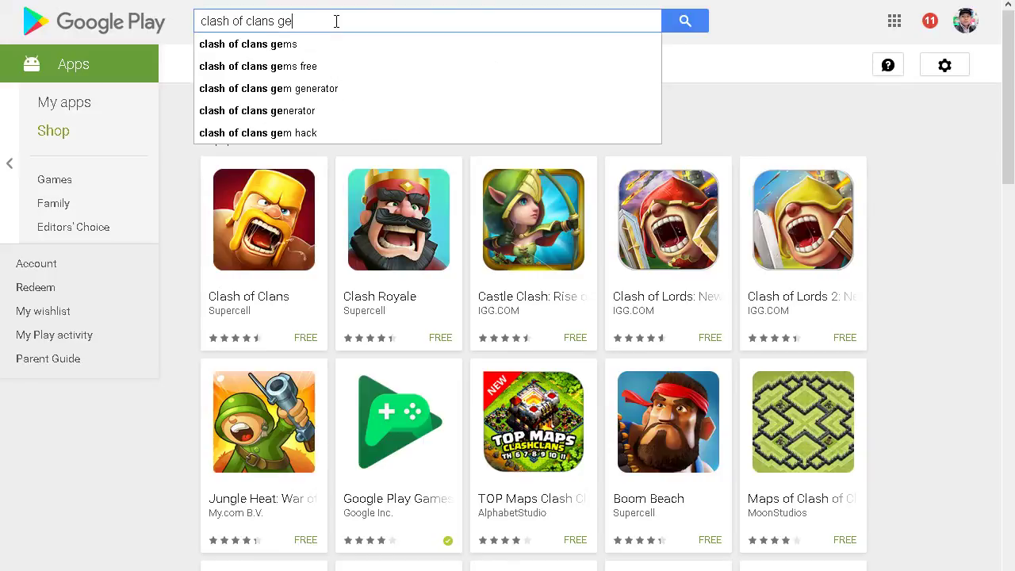
pyautogui.write('ms')
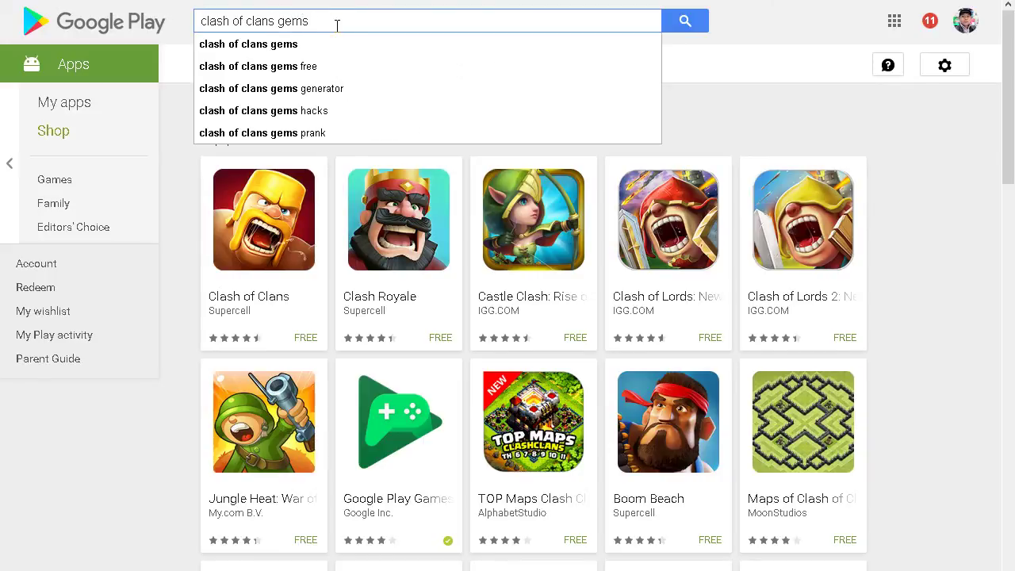
pyautogui.press('Return')
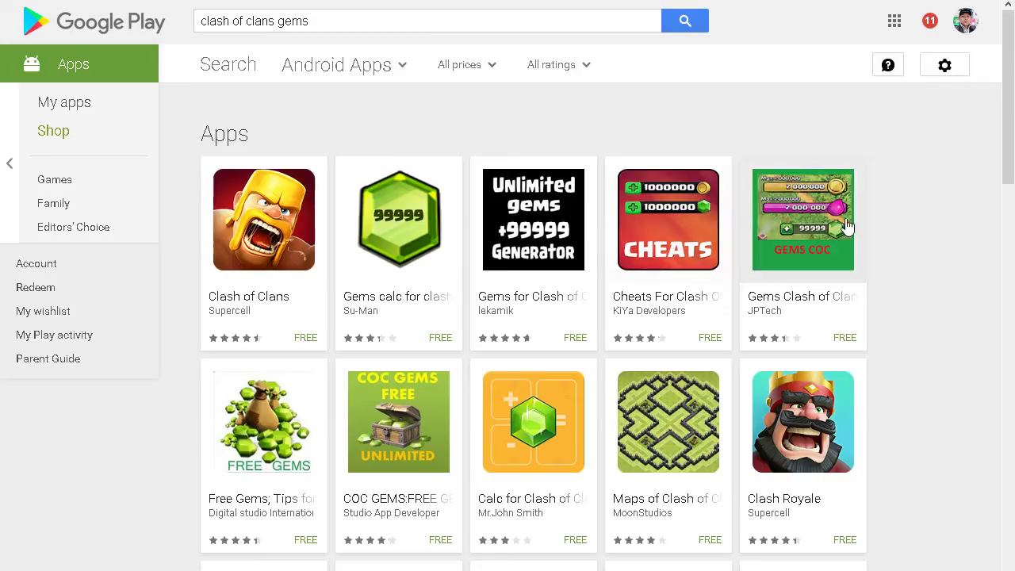
# Open the Clash of Clans gems calculator app by Su-Man and read its description down to the reviews
pyautogui.click(402, 257)
pyautogui.scroll(-4, 464, 283)
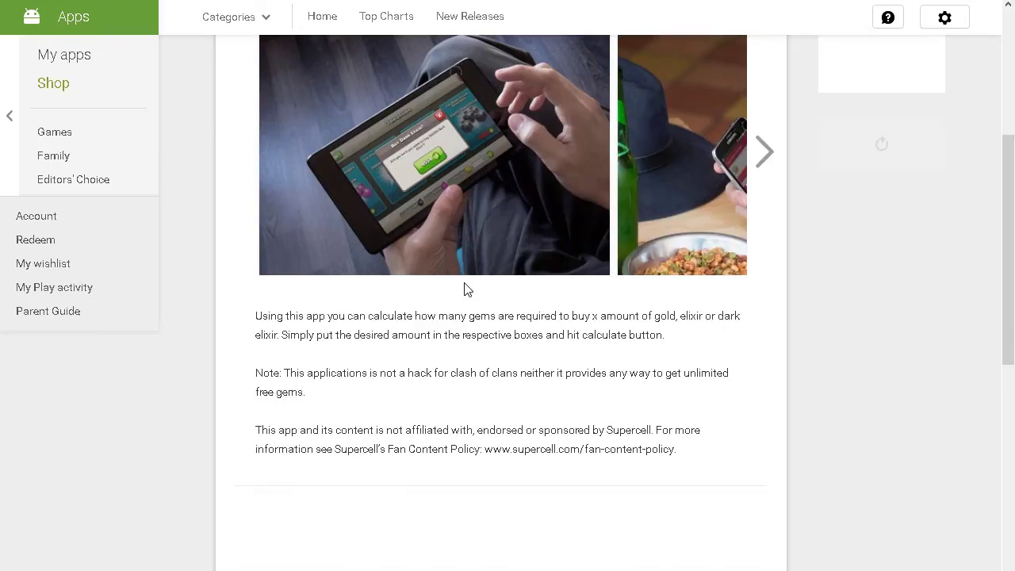
pyautogui.scroll(-3, 464, 289)
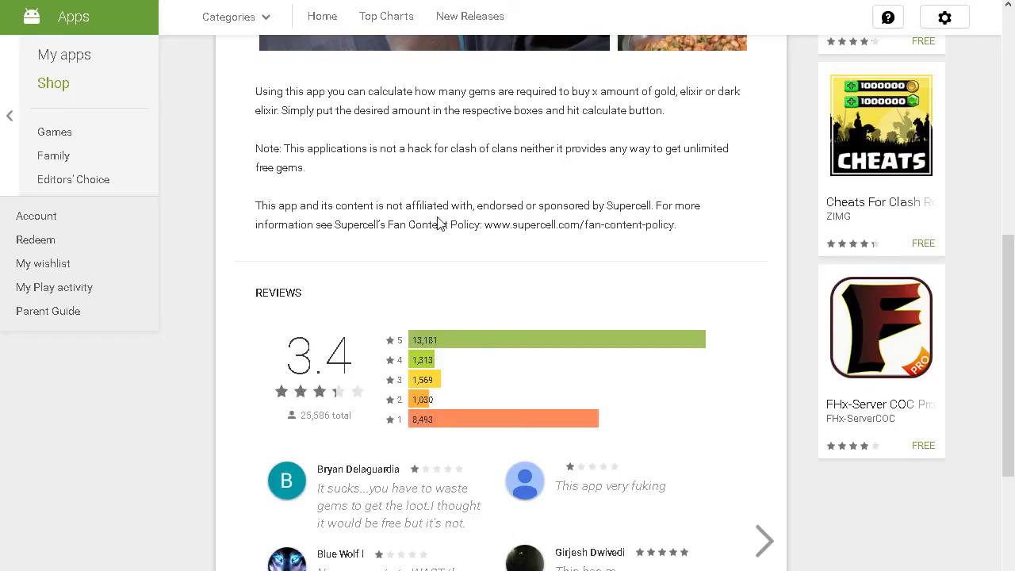
# Open the similar app Cheats For Clash Royale, expand its full description, and examine the description, reviews and similar apps
pyautogui.click(892, 159)
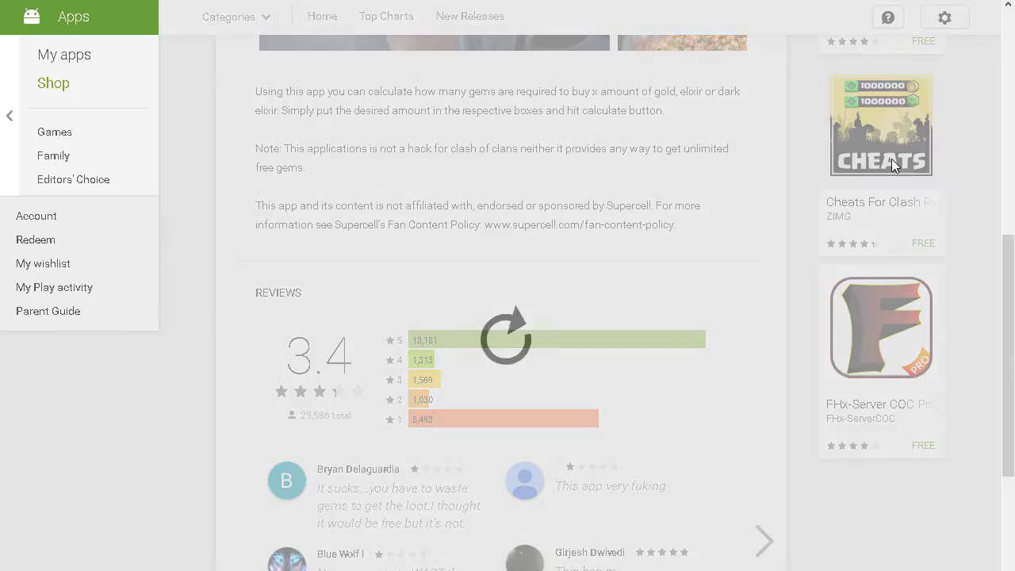
pyautogui.scroll(-5, 521, 245)
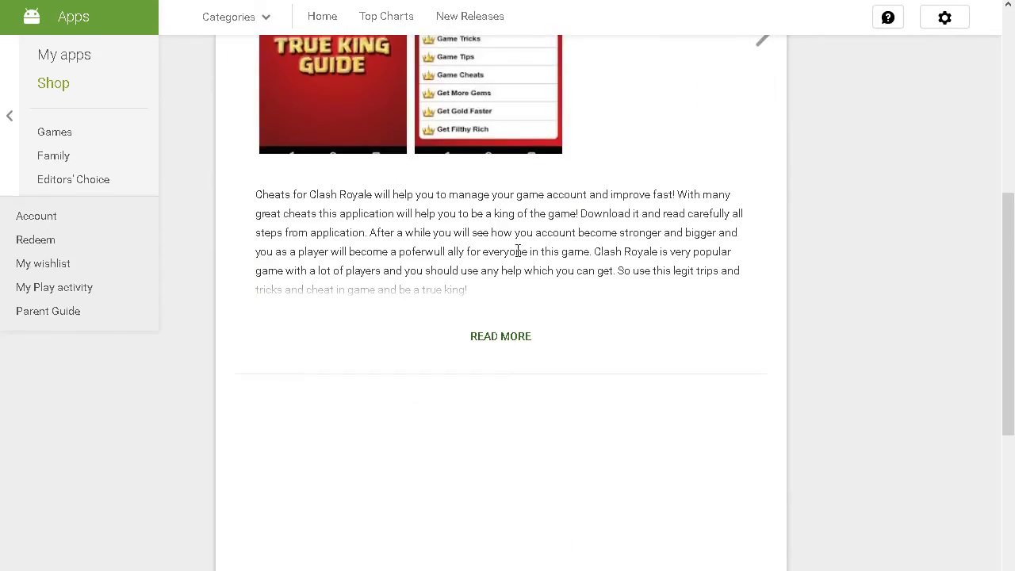
pyautogui.scroll(-5, 508, 349)
pyautogui.scroll(5, 502, 271)
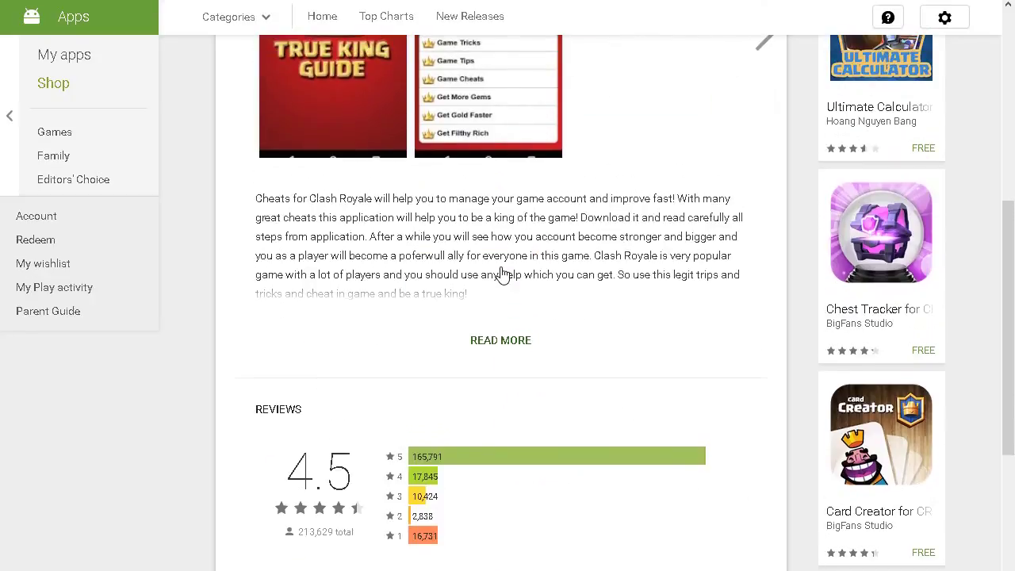
pyautogui.click(500, 349)
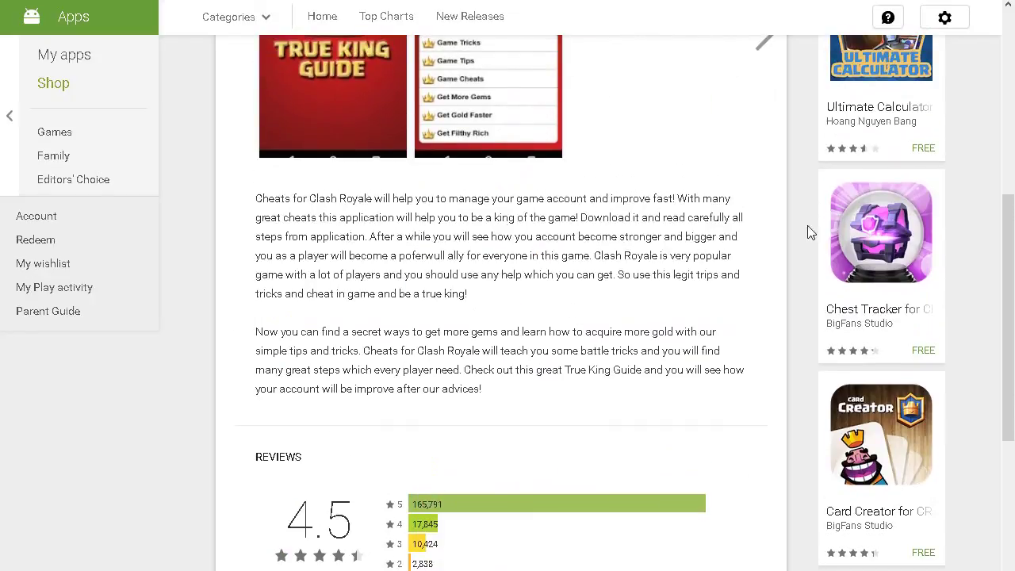
pyautogui.scroll(5, 886, 296)
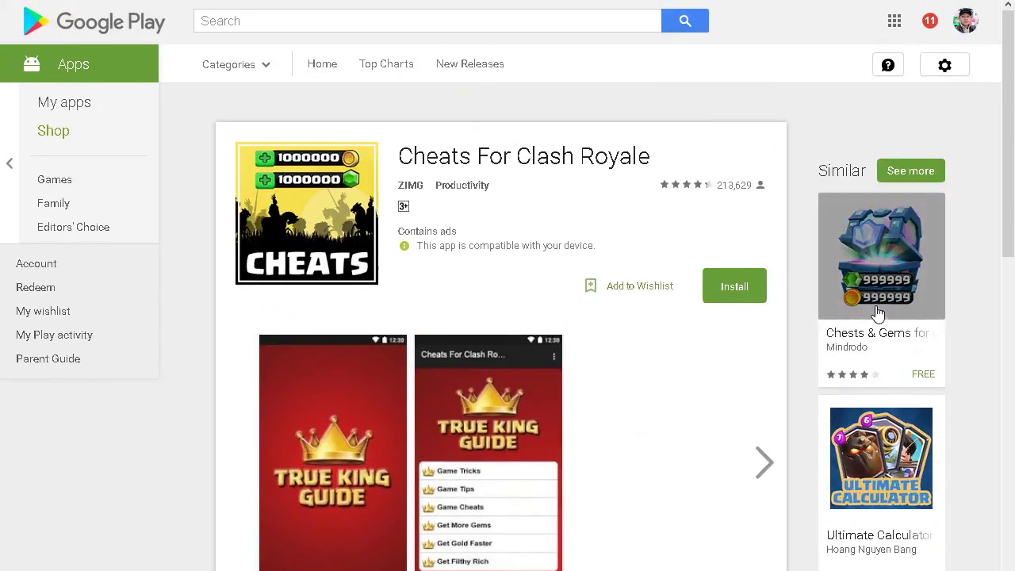
# Open the similar app Ultimate Calculator for Clash Royale and expand its full description to read it
pyautogui.click(882, 470)
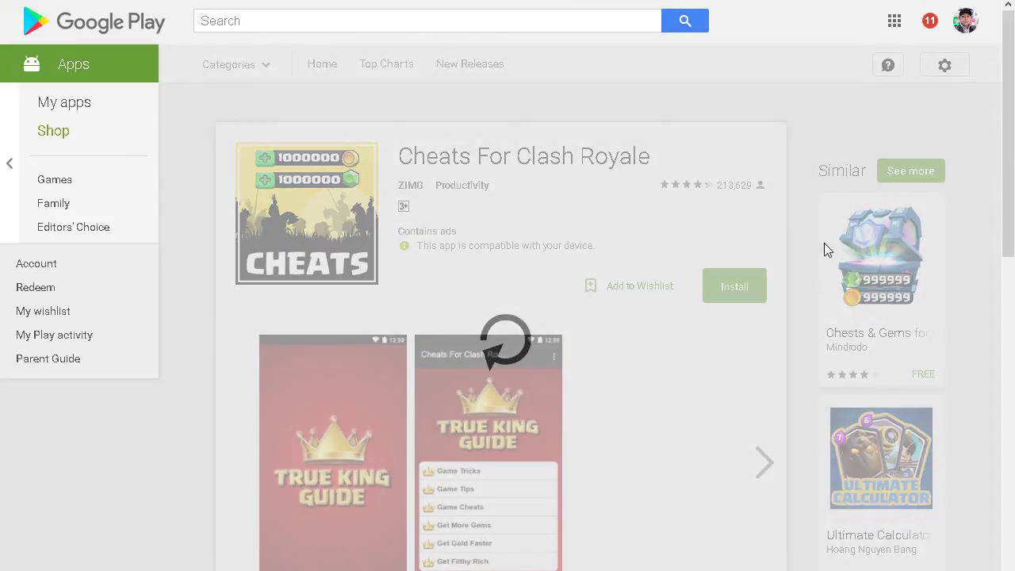
pyautogui.scroll(-5, 744, 341)
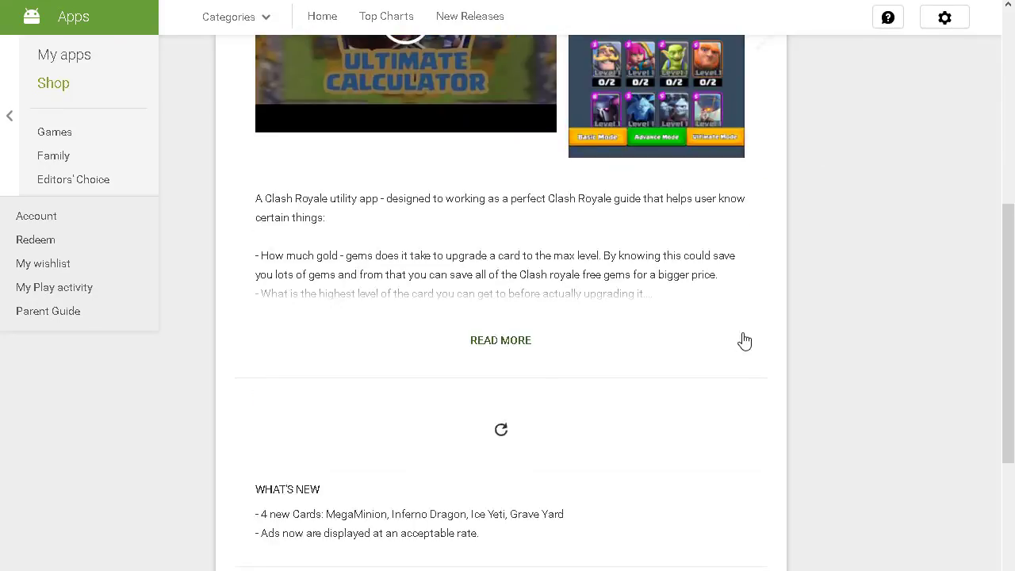
pyautogui.click(485, 341)
pyautogui.scroll(-3, 479, 349)
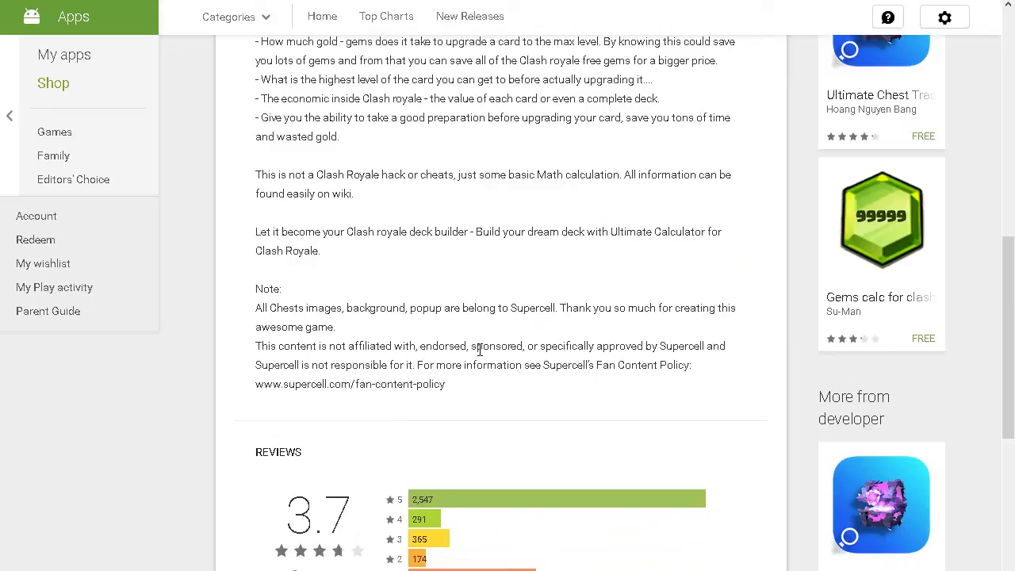
pyautogui.scroll(3, 479, 350)
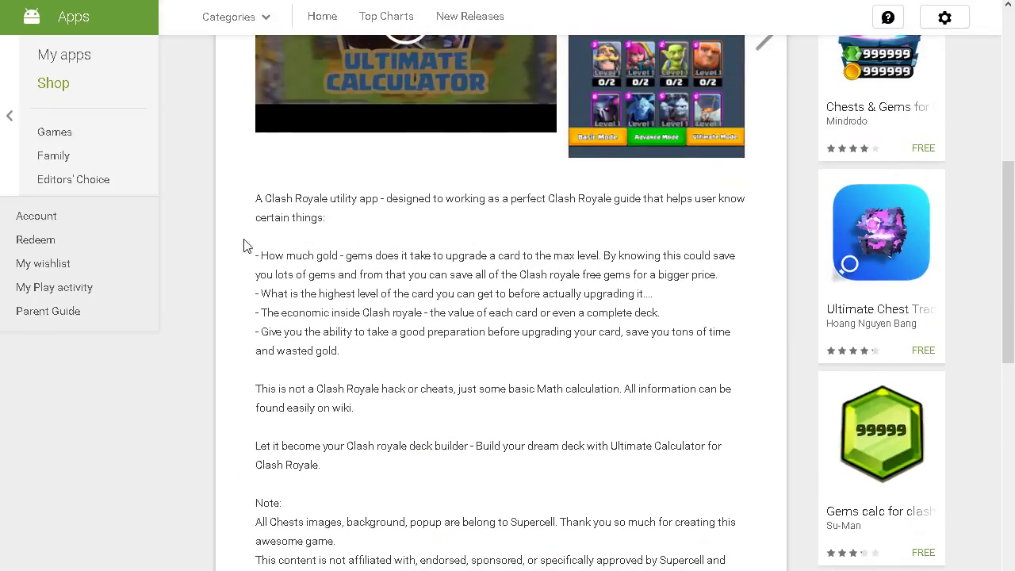
# Copy the app description up to the deck builder paragraph and replace all text in the Word document with it as plain text
pyautogui.moveTo(258, 198); pyautogui.dragTo(523, 570)
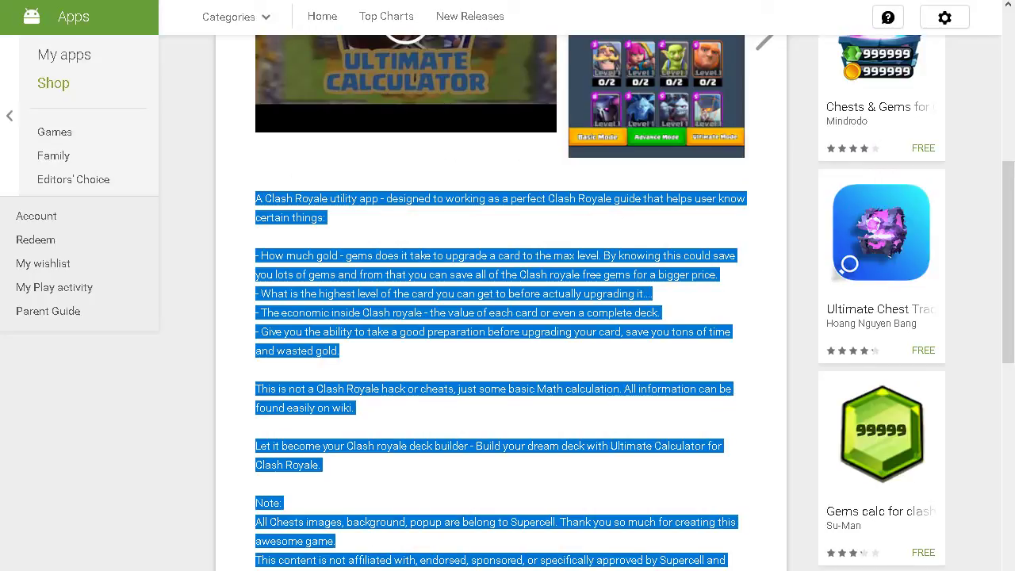
pyautogui.moveTo(256, 199); pyautogui.dragTo(552, 482)
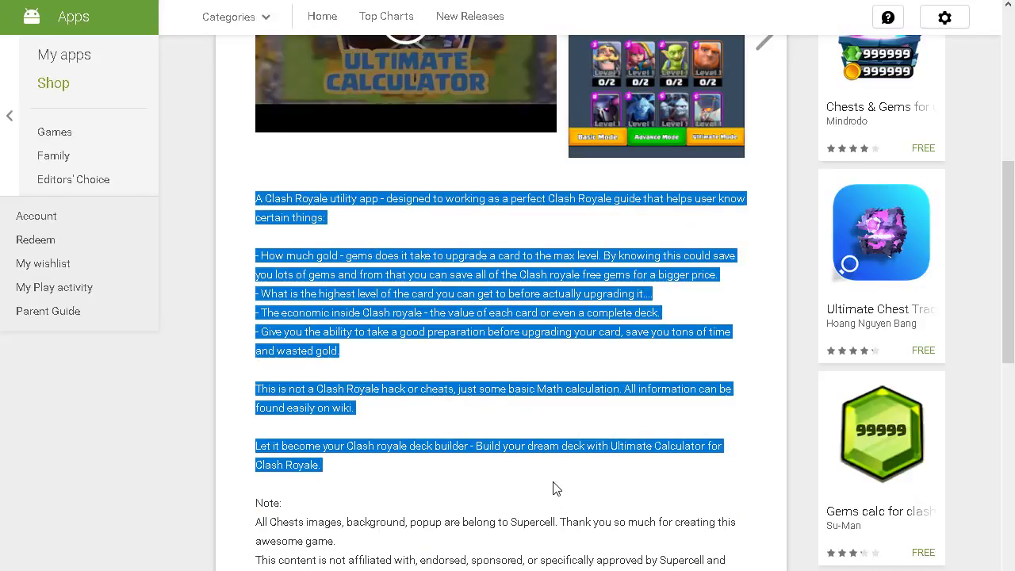
pyautogui.rightClick(362, 255)
pyautogui.click(394, 271)
pyautogui.click(789, 547)
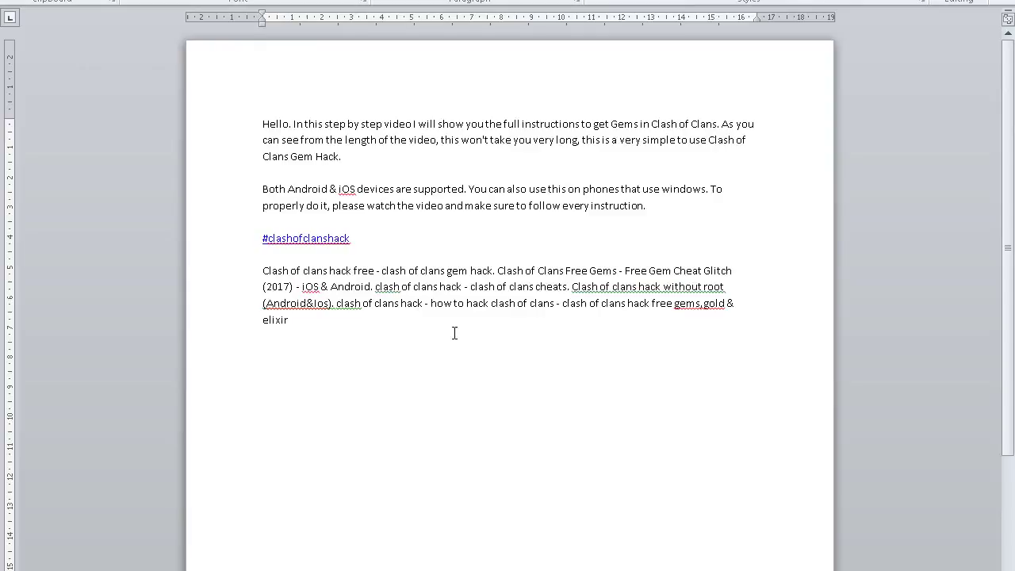
pyautogui.hotkey('ctrl', 'a')
pyautogui.rightClick(325, 123)
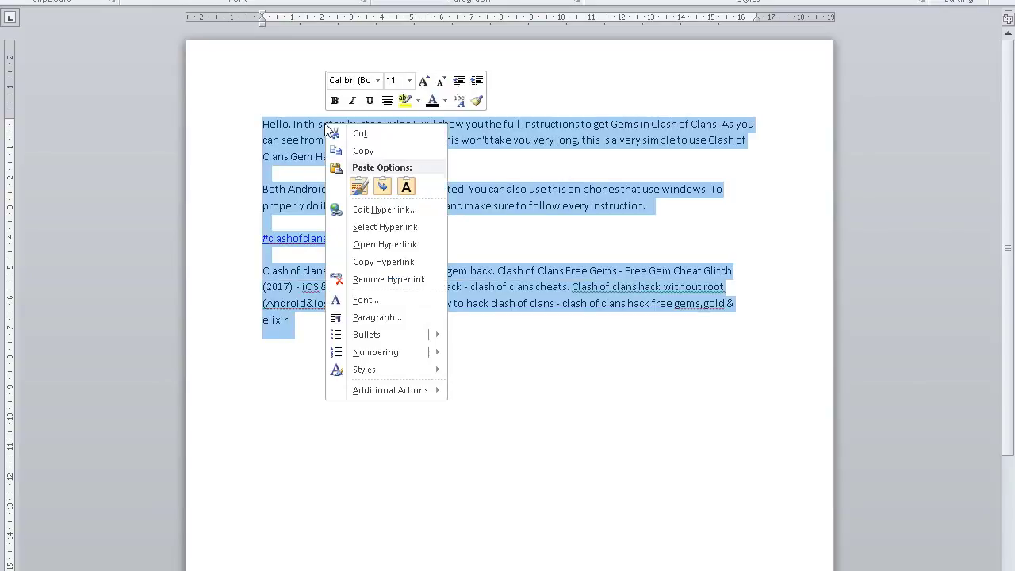
pyautogui.click(406, 185)
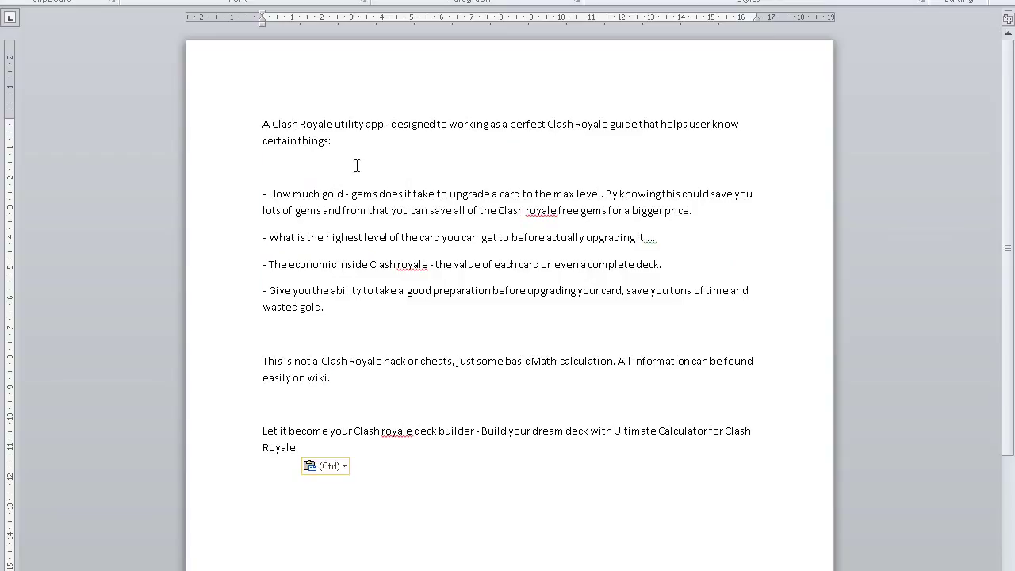
# Replace the first "Clash Royale" in the opening line with "Super Mario Run Hack Cheats" copied from the Excel game list
pyautogui.moveTo(334, 126); pyautogui.dragTo(272, 126)
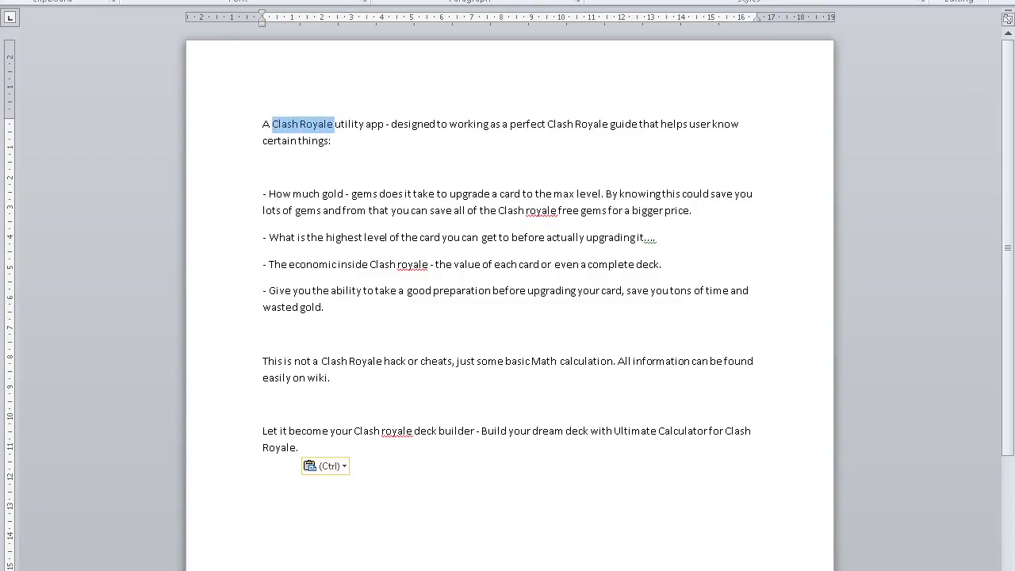
pyautogui.hotkey('alt', 'Tab')
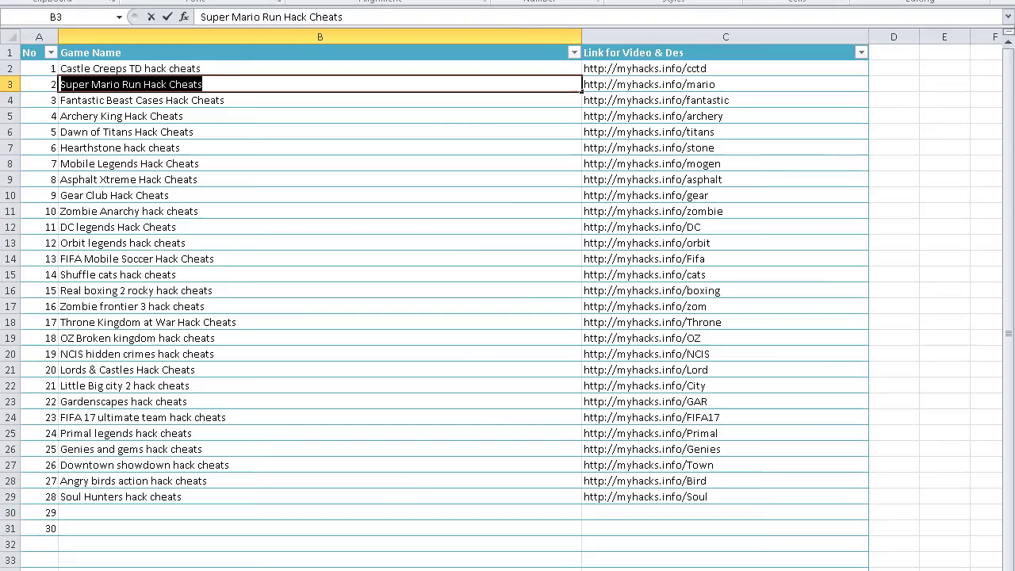
pyautogui.rightClick(173, 85)
pyautogui.click(210, 111)
pyautogui.hotkey('alt', 'Tab')
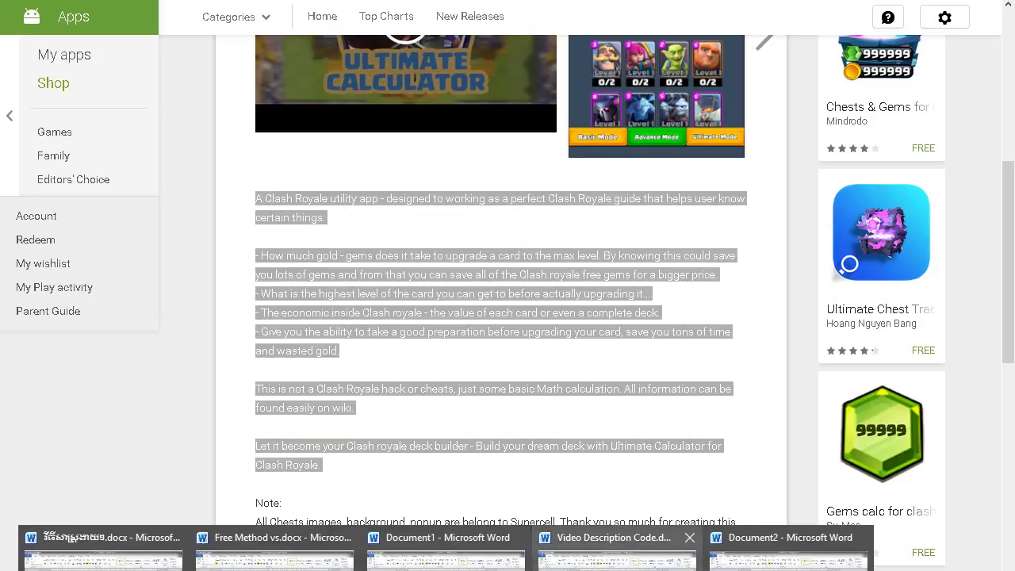
pyautogui.click(786, 549)
pyautogui.rightClick(302, 126)
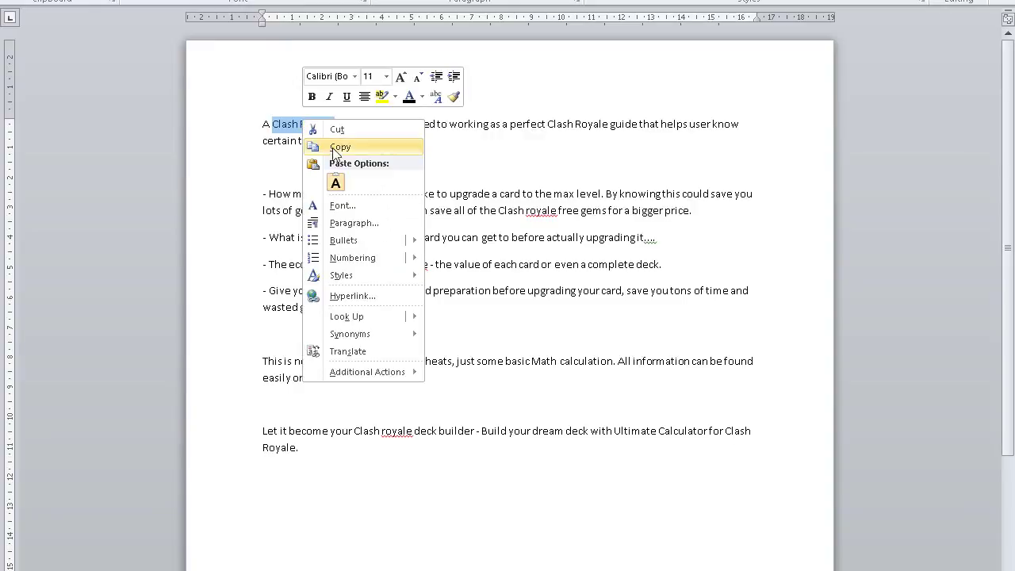
pyautogui.click(336, 180)
pyautogui.click(413, 125)
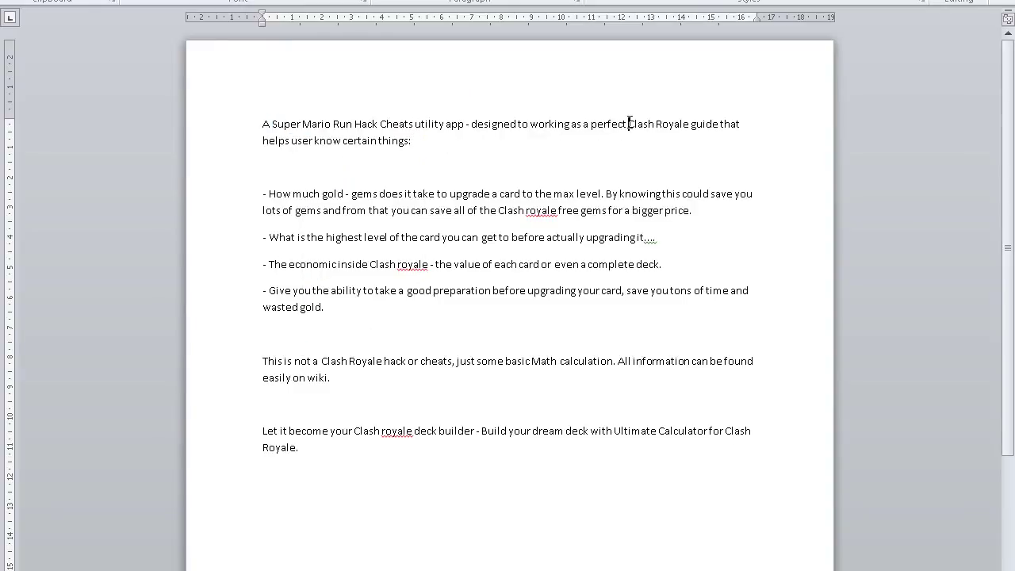
# Replace the second "Clash Royale" in the opening sentence with "Super Mario Run Hack Cheats"
pyautogui.moveTo(628, 124); pyautogui.dragTo(690, 125)
pyautogui.rightClick(669, 126)
pyautogui.click(702, 159)
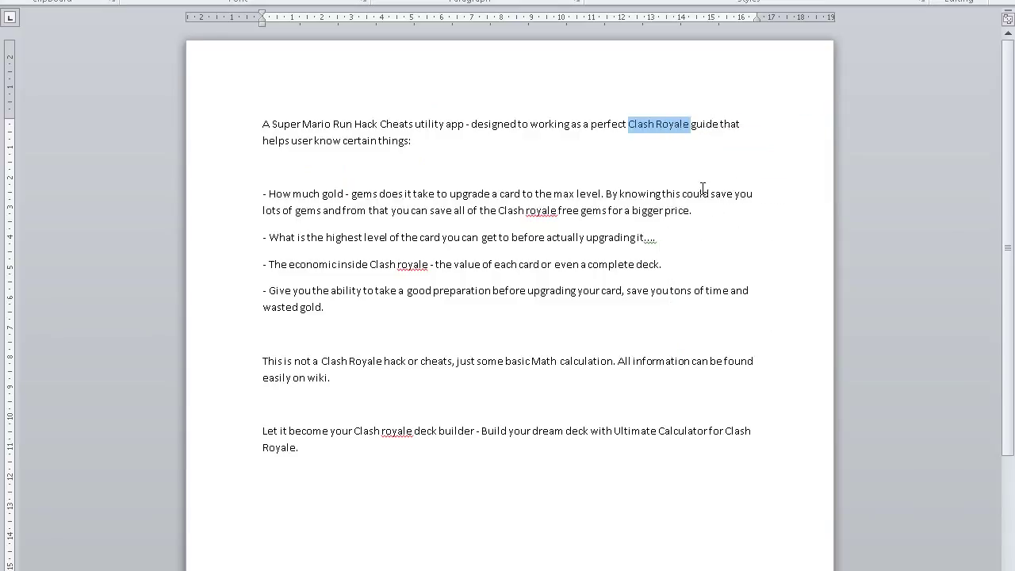
pyautogui.hotkey('ctrl', 'v')
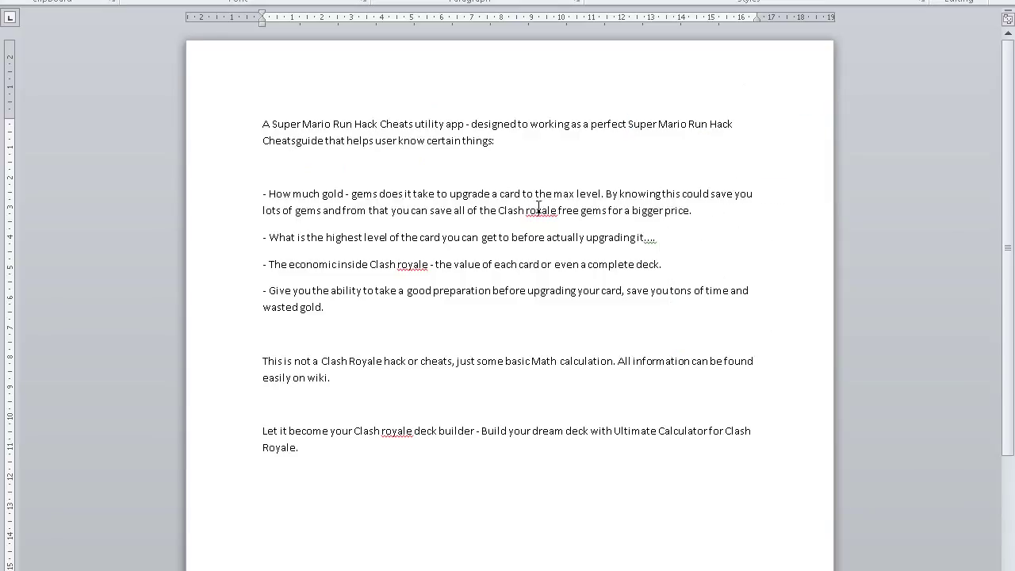
pyautogui.moveTo(498, 213); pyautogui.dragTo(541, 212)
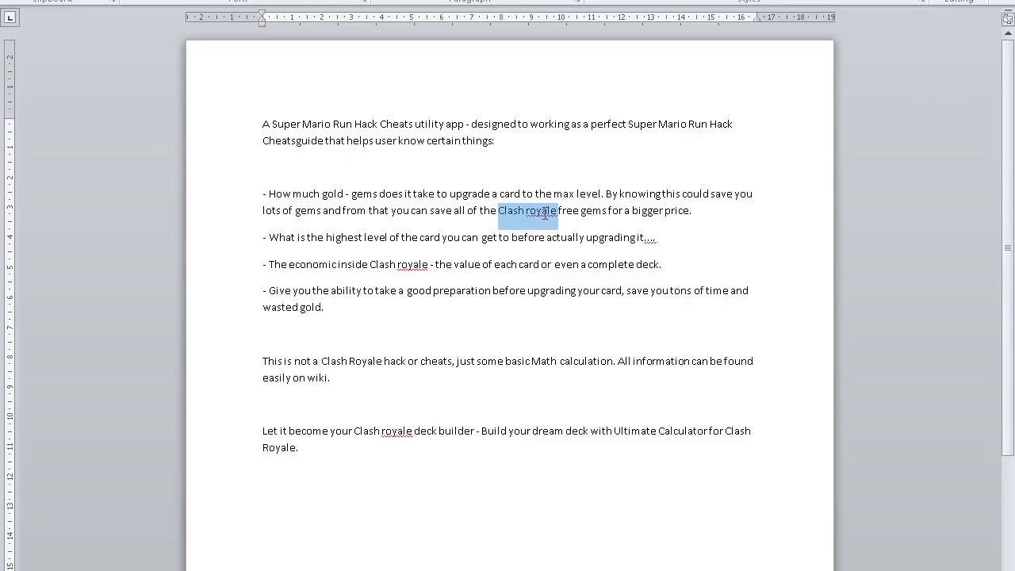
pyautogui.click(423, 277)
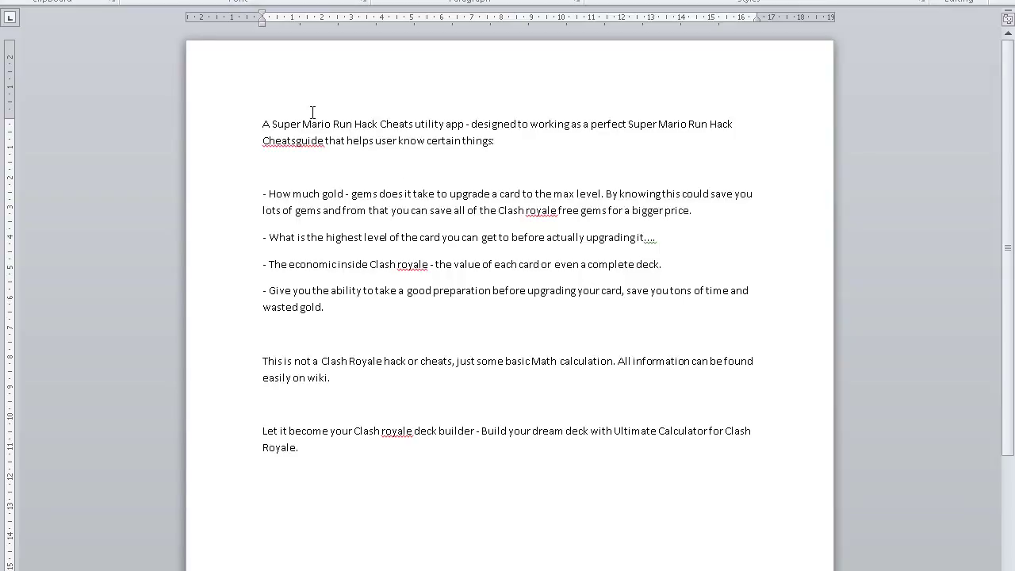
pyautogui.hotkey('ctrl', 'f')
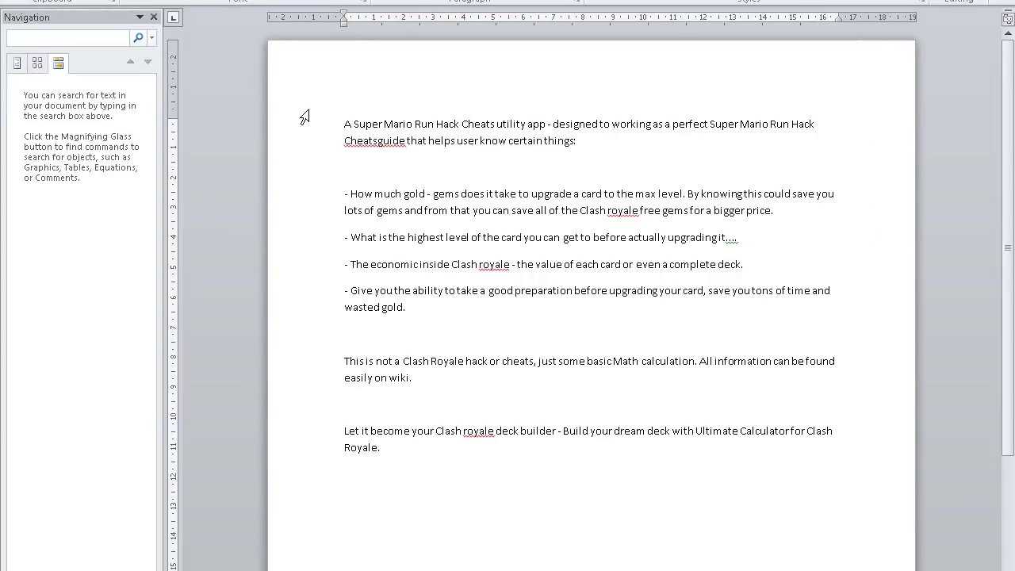
pyautogui.click(153, 16)
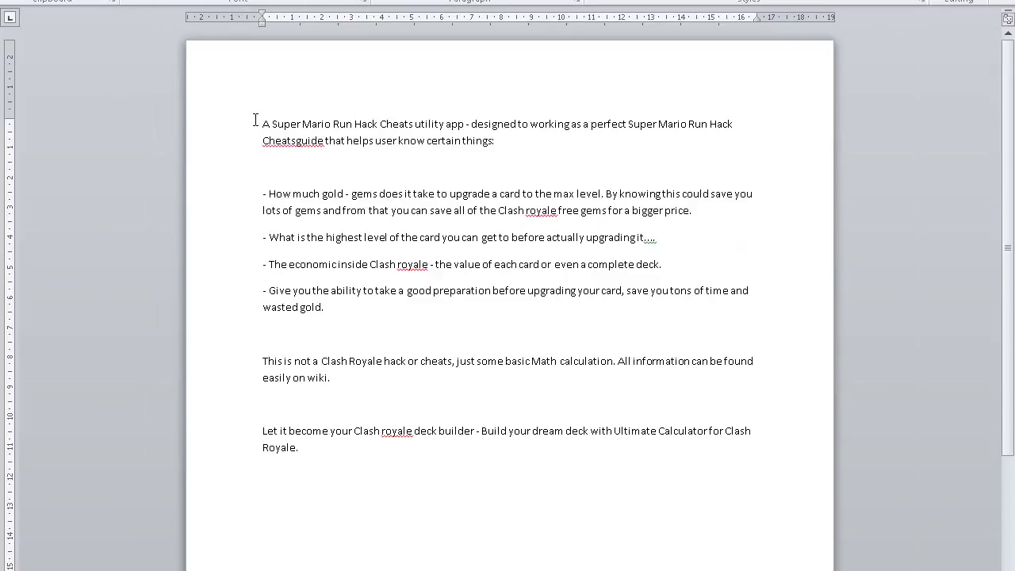
pyautogui.hotkey('ctrl', 'f')
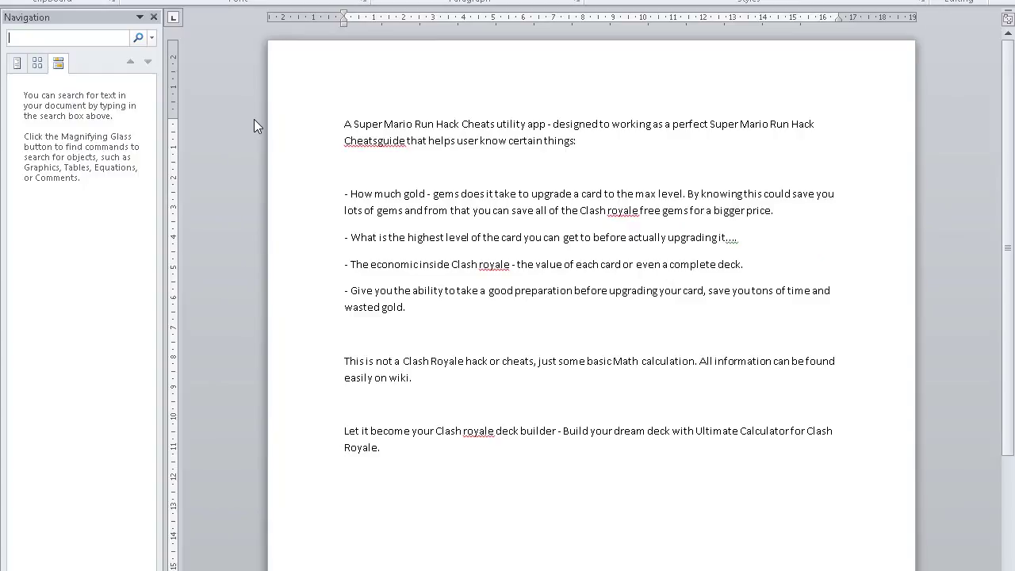
pyautogui.click(153, 16)
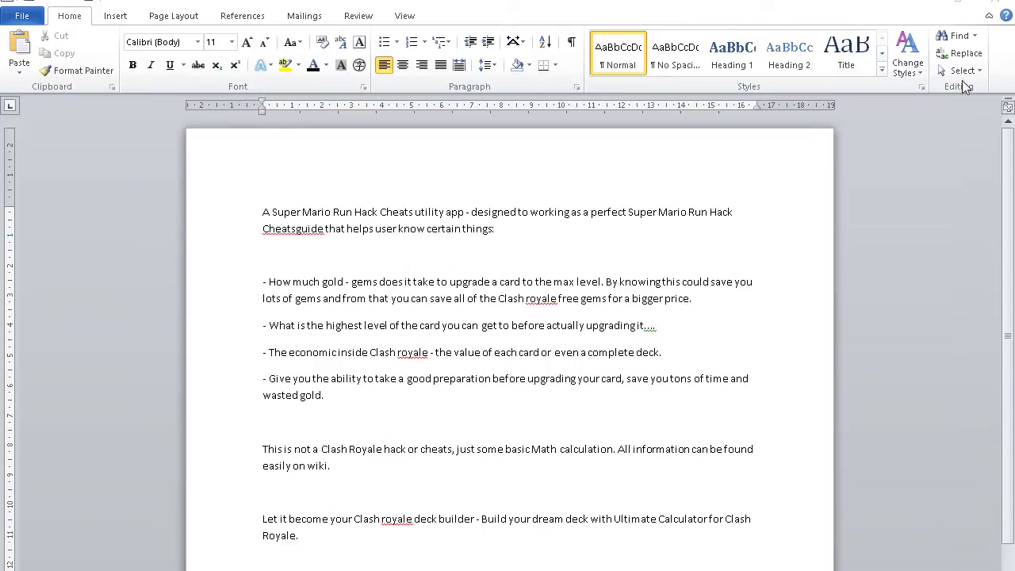
pyautogui.click(956, 36)
pyautogui.click(975, 40)
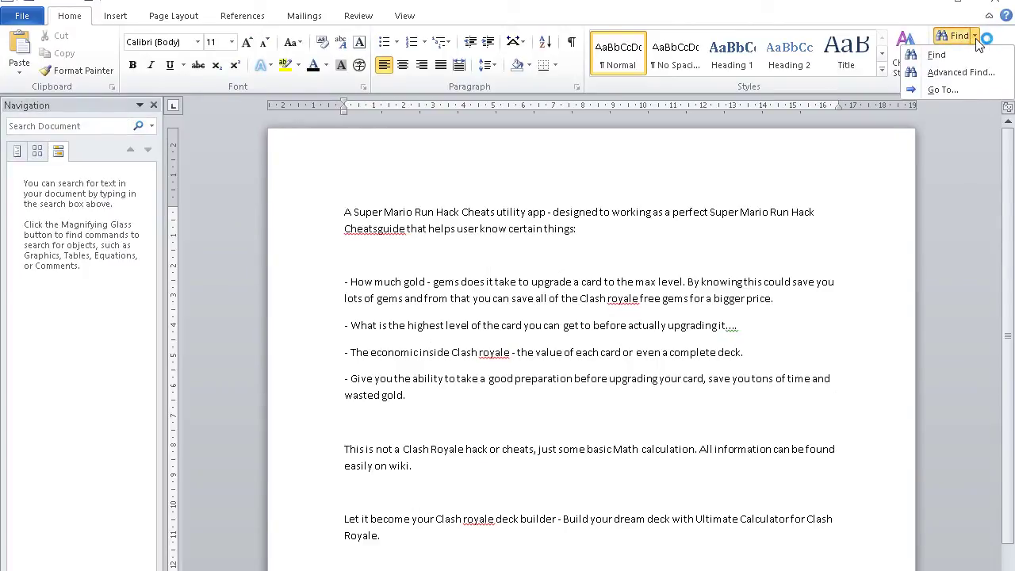
pyautogui.click(971, 65)
pyautogui.click(968, 53)
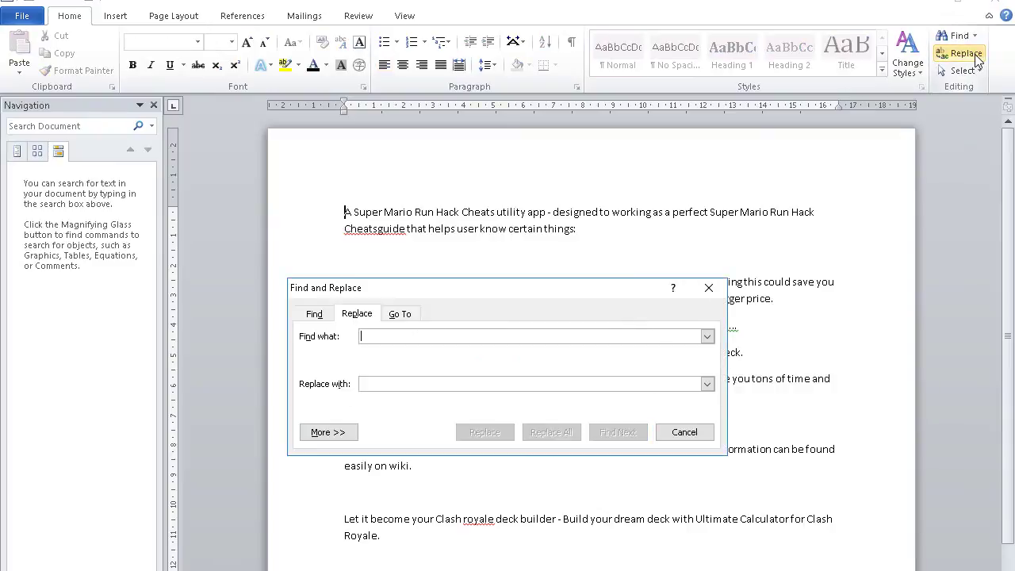
pyautogui.click(311, 316)
pyautogui.click(355, 315)
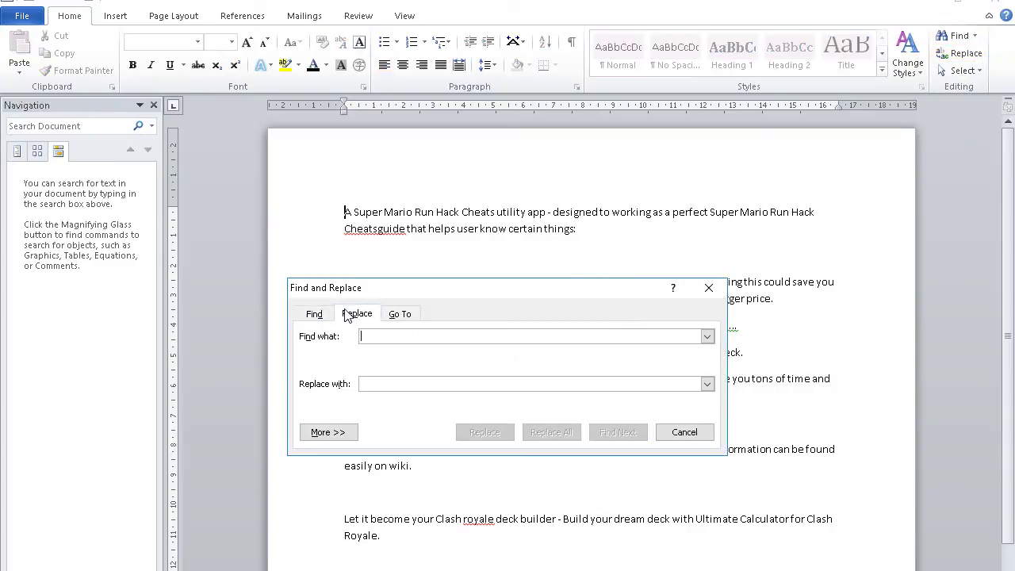
pyautogui.click(309, 316)
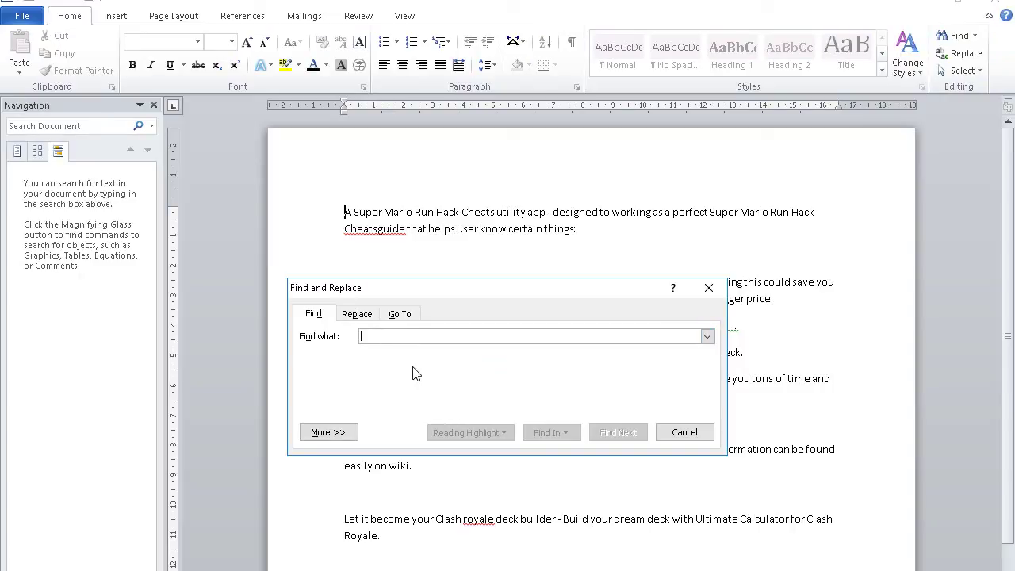
pyautogui.click(153, 105)
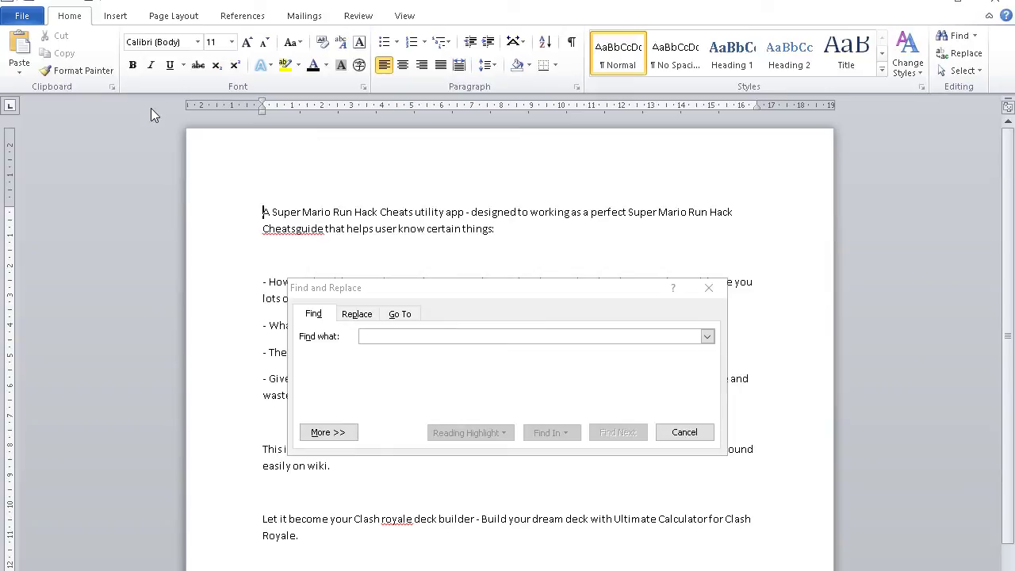
pyautogui.click(708, 289)
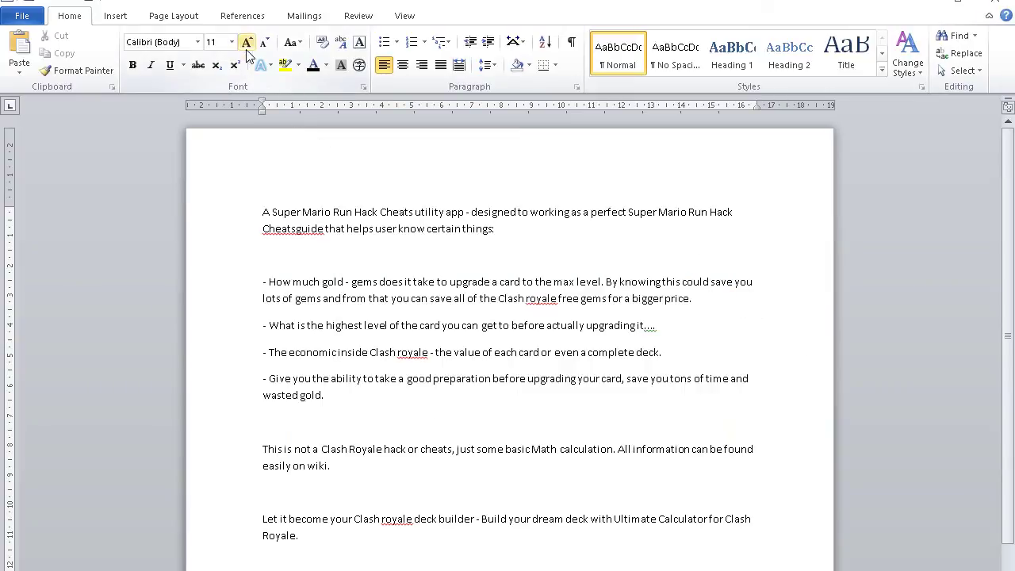
# Undo the two manual game name replacements in the opening sentence of the description
pyautogui.press('super+Down')
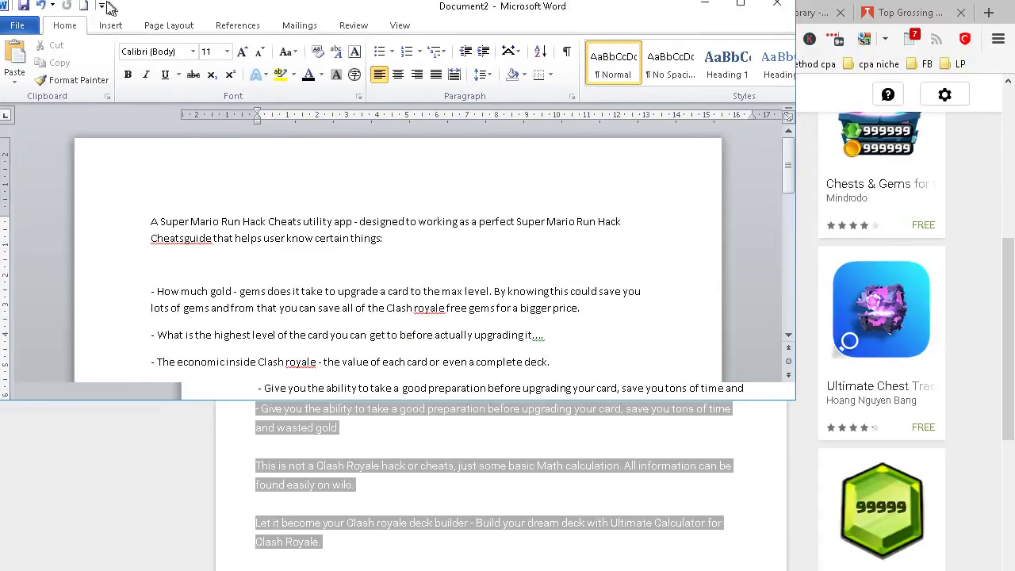
pyautogui.click(740, 3)
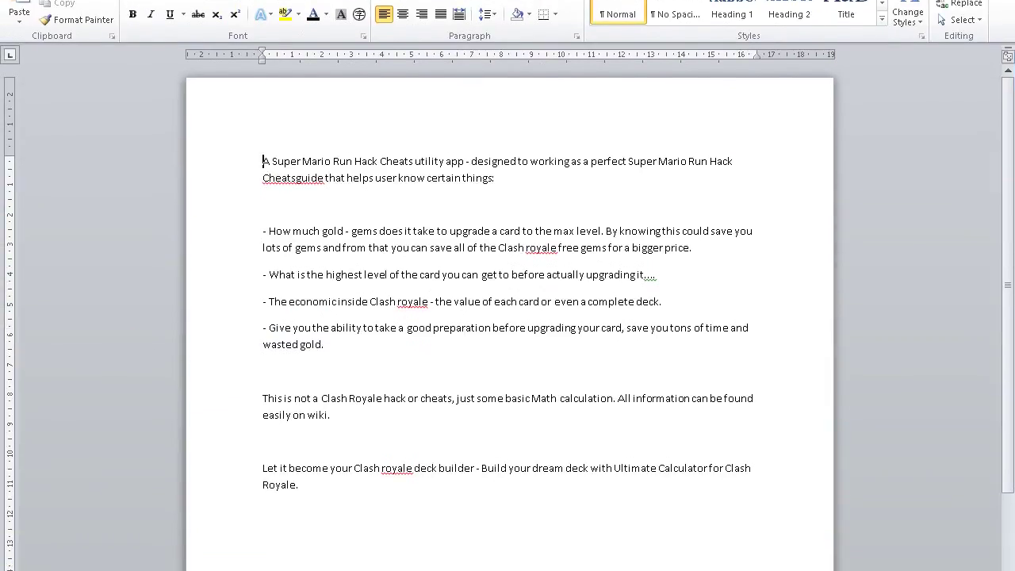
pyautogui.hotkey('alt', 'r')
pyautogui.hotkey('alt', 'r')
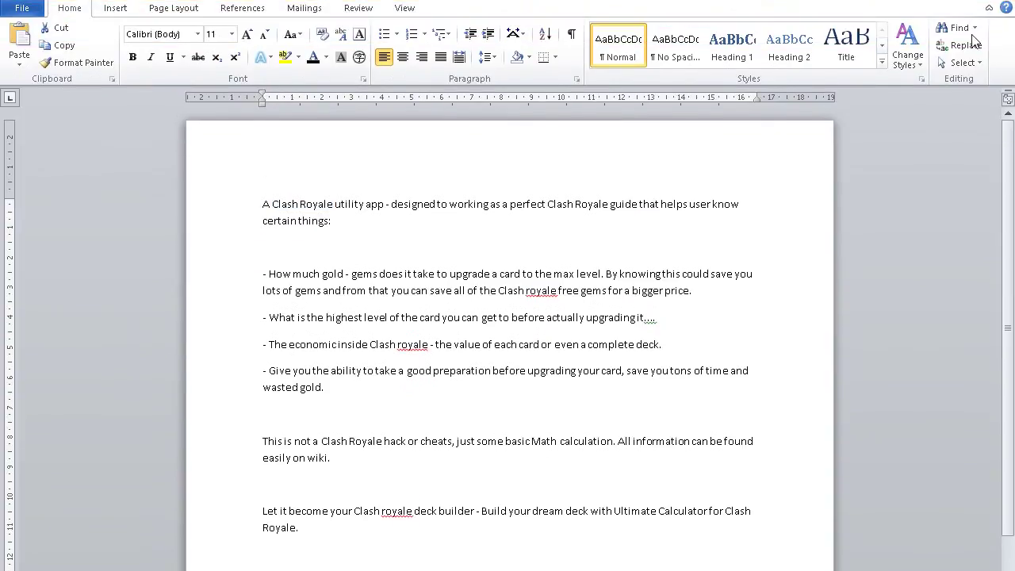
# Open Find and Replace for the document and enter "Clash Royale" as the text to find
pyautogui.click(973, 30)
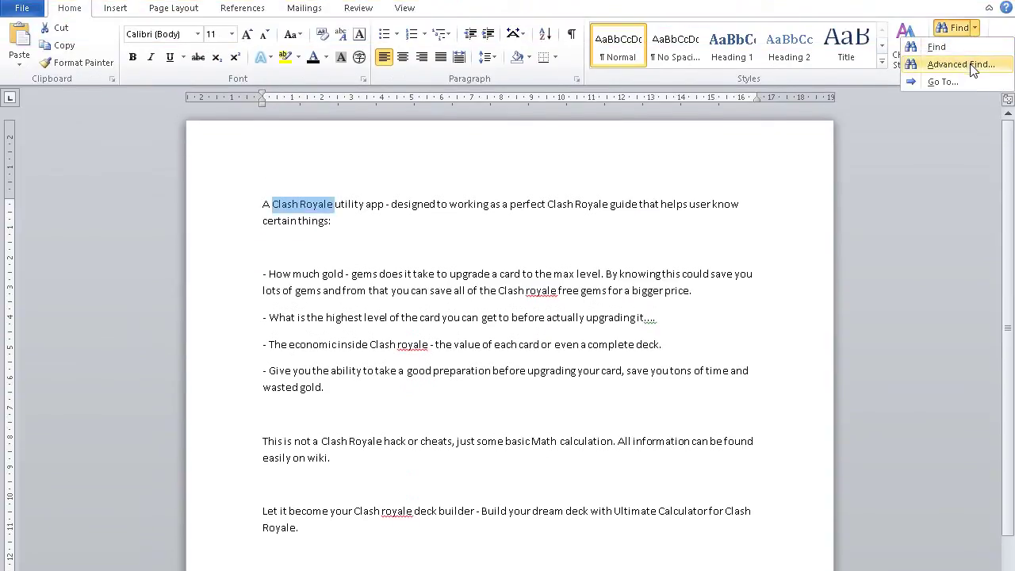
pyautogui.click(963, 62)
pyautogui.click(959, 47)
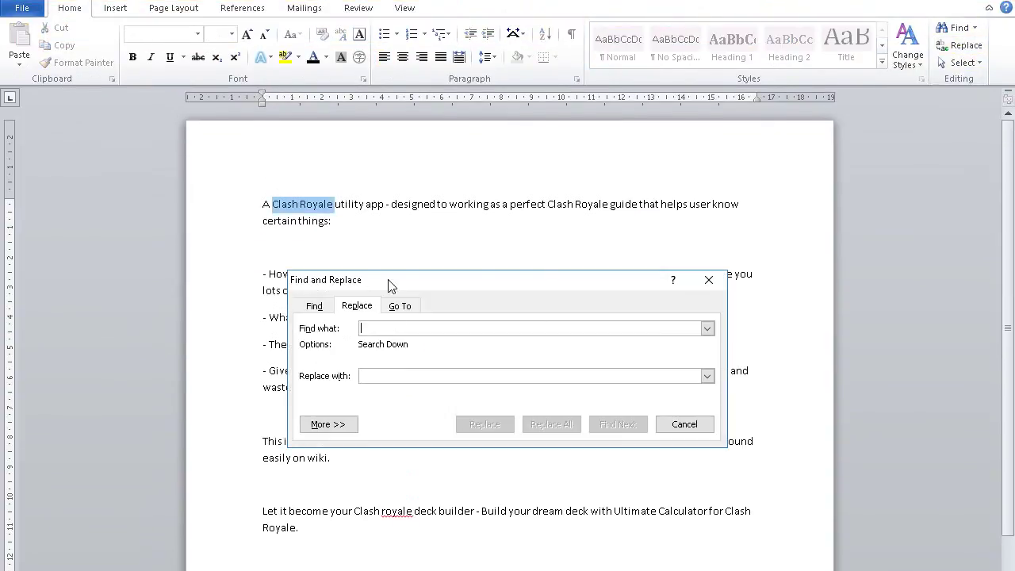
pyautogui.click(413, 295)
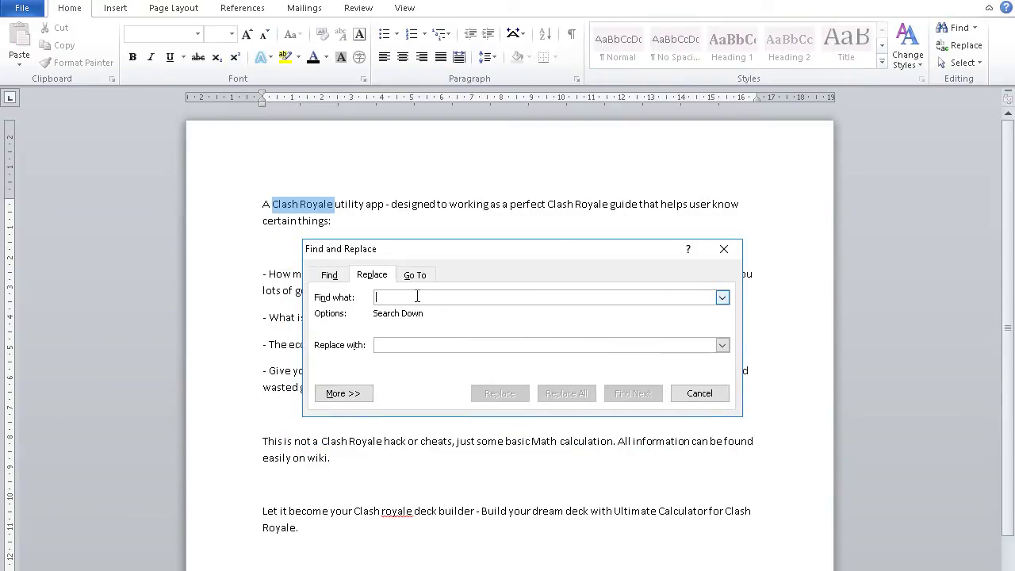
pyautogui.write('Clas')
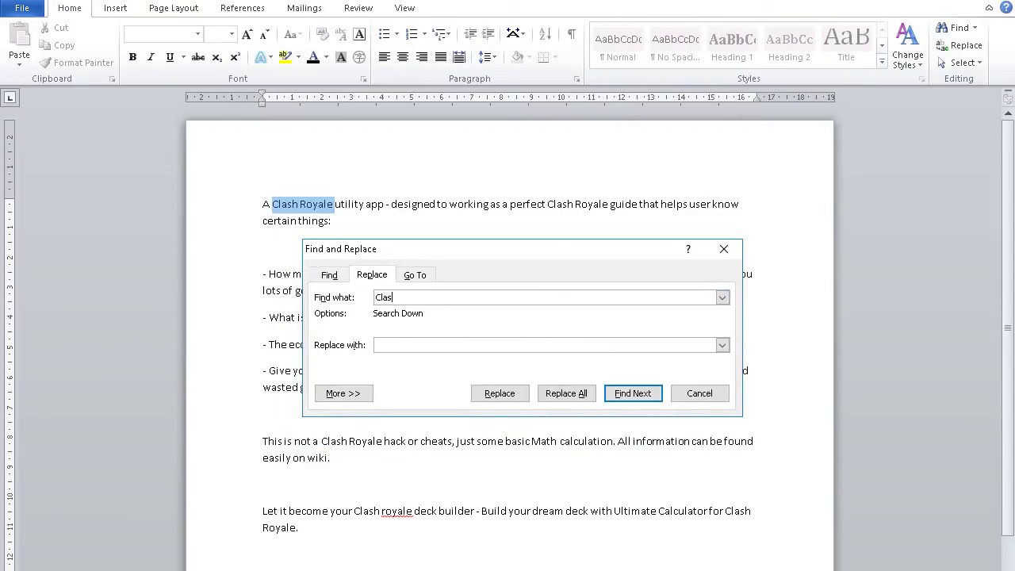
pyautogui.write('h Royale')
# Find the next "Clash Royale", move the dialog off the text and decline searching the remainder of the document
pyautogui.click(626, 394)
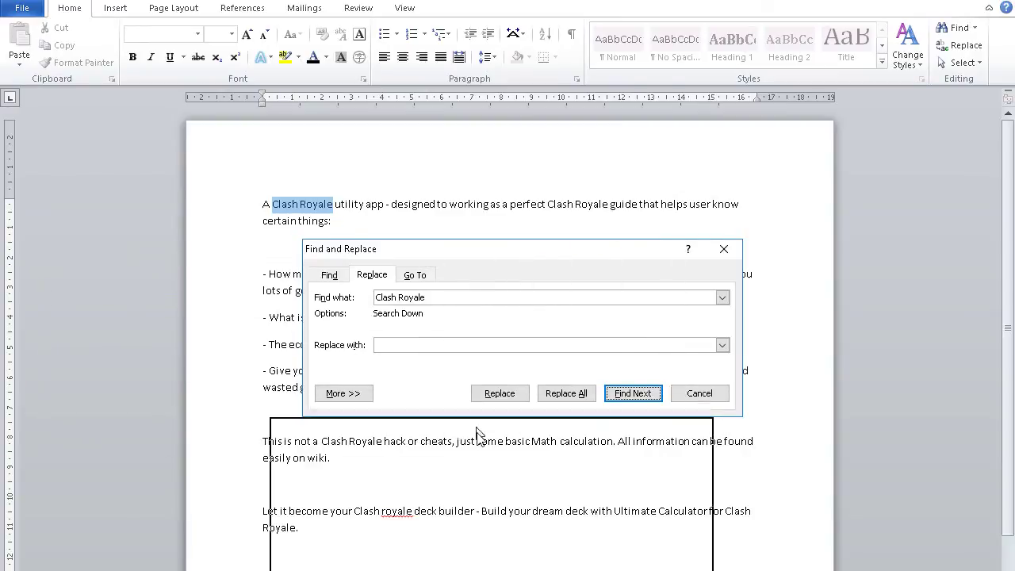
pyautogui.moveTo(511, 249); pyautogui.dragTo(566, 444)
pyautogui.moveTo(746, 199); pyautogui.dragTo(747, 175)
pyautogui.click(809, 314)
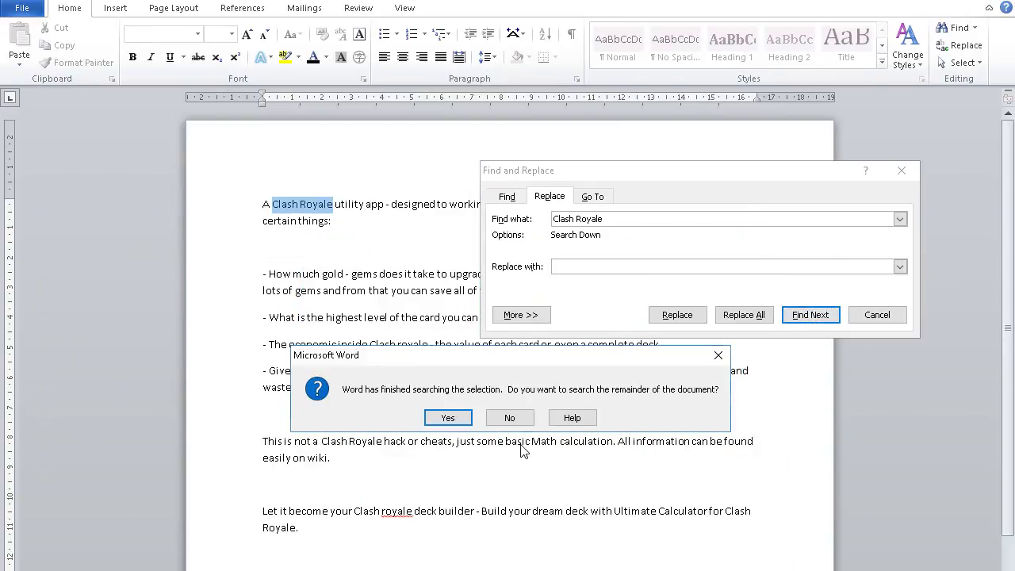
pyautogui.click(510, 417)
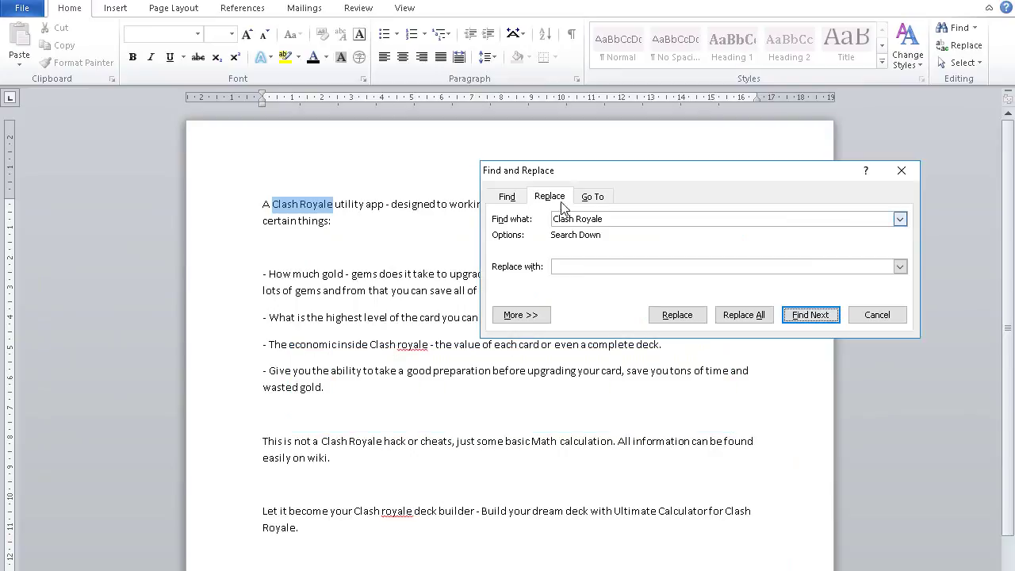
# Replace every "Clash Royale" in the whole document with "Super Mario Run Hack Cheats" and close the dialog
pyautogui.click(626, 220)
pyautogui.press('BackSpace')
pyautogui.write('Clash R')
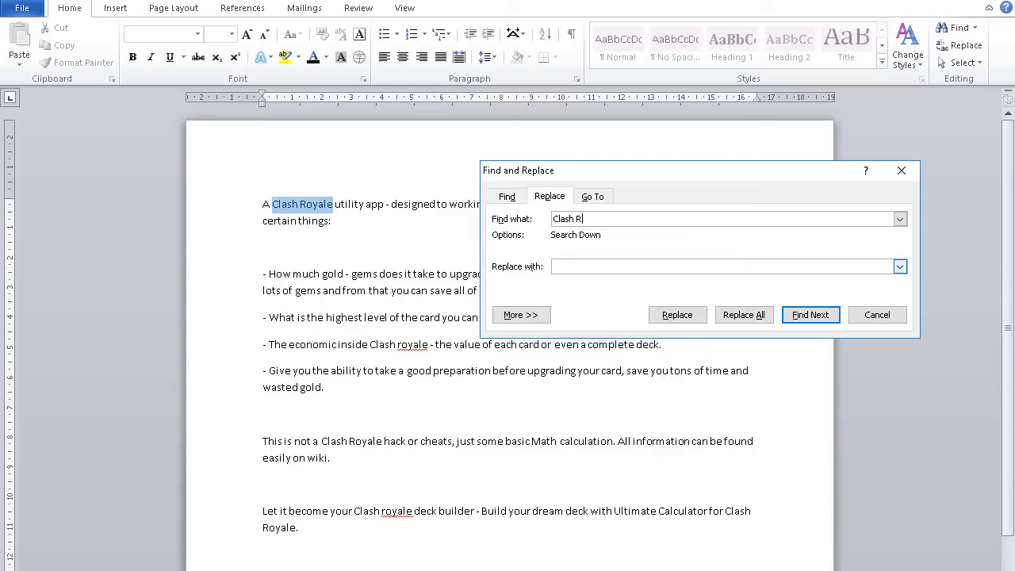
pyautogui.write('oyale')
pyautogui.rightClick(742, 266)
pyautogui.click(779, 316)
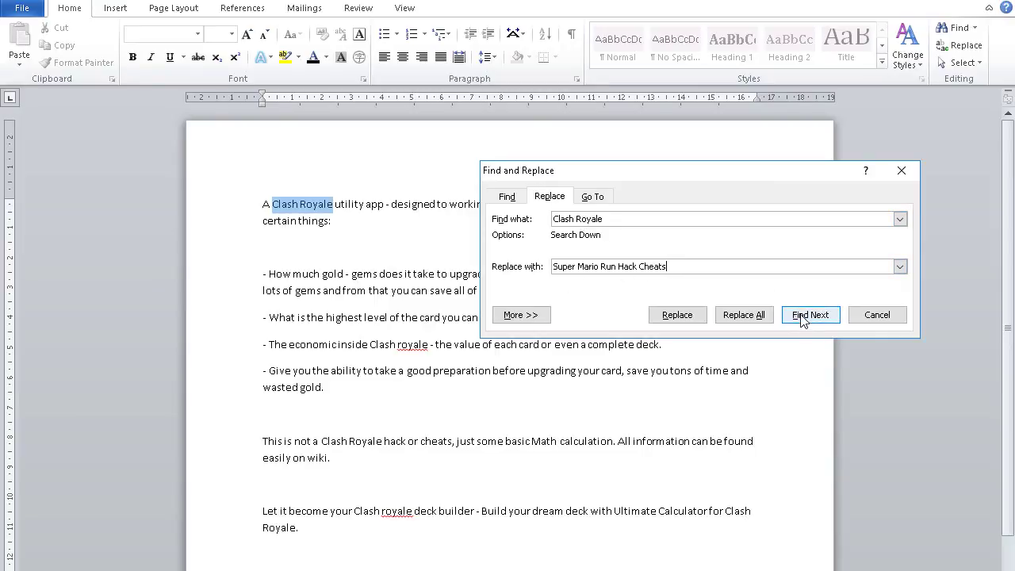
pyautogui.click(745, 316)
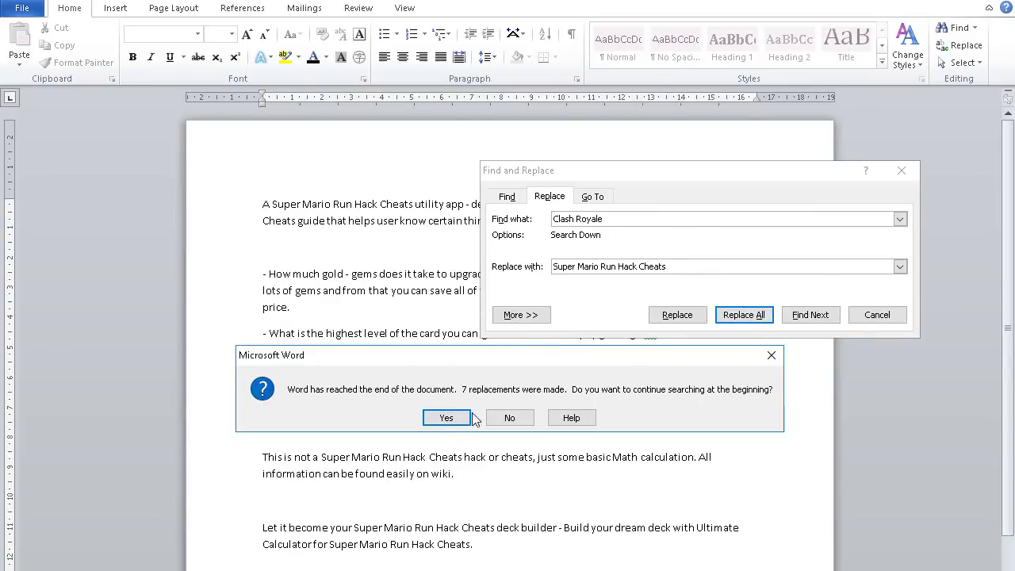
pyautogui.click(428, 419)
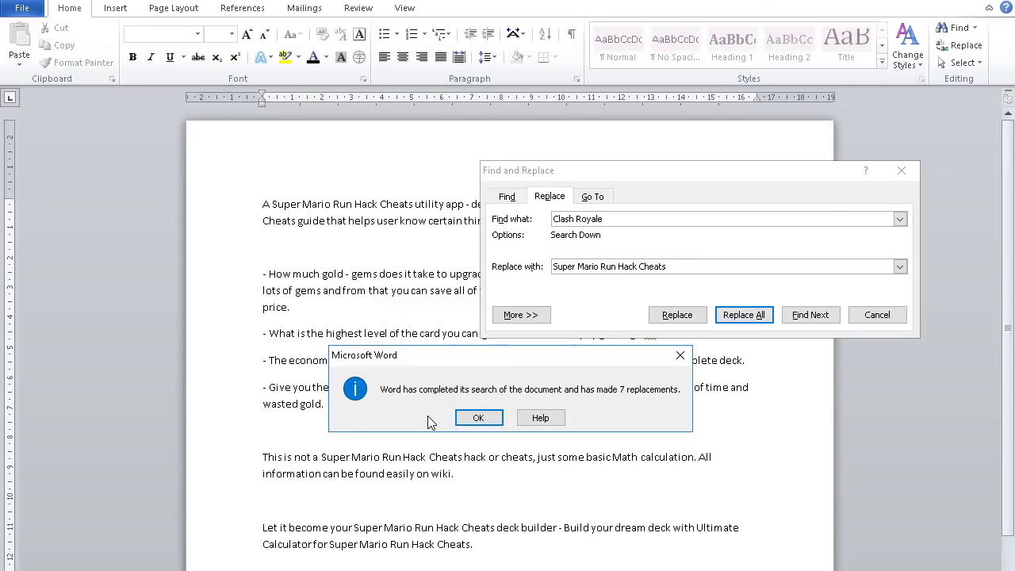
pyautogui.click(479, 417)
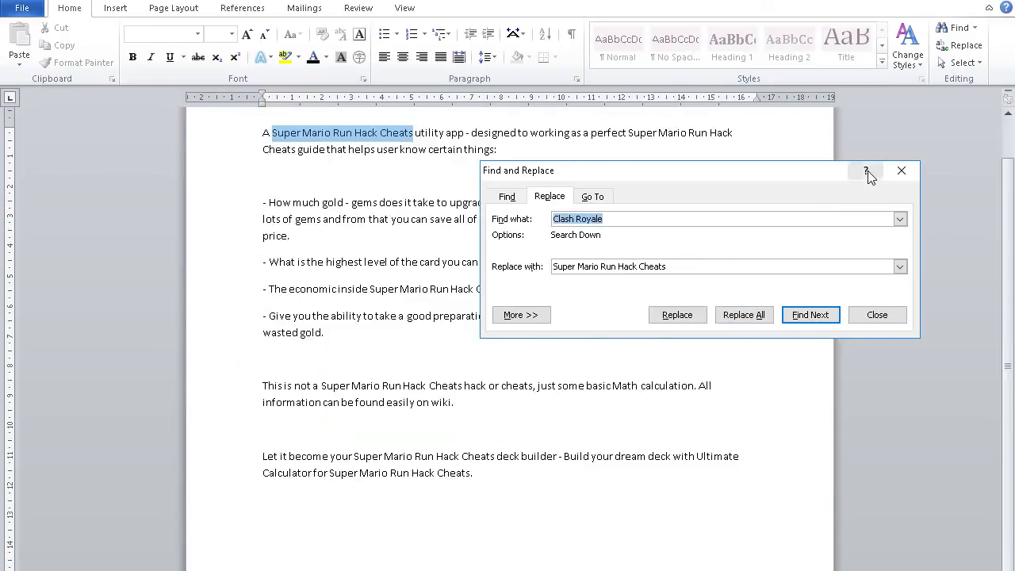
pyautogui.click(901, 170)
# Review the revised description from the opening sentence through the deck builder paragraph
pyautogui.scroll(2, 539, 248)
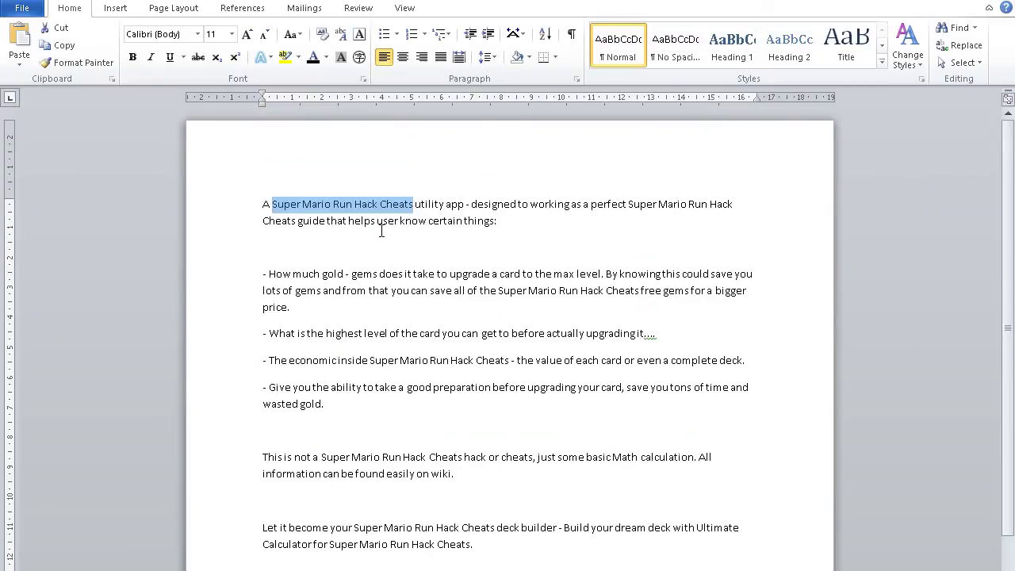
pyautogui.click(565, 208)
pyautogui.press('End')
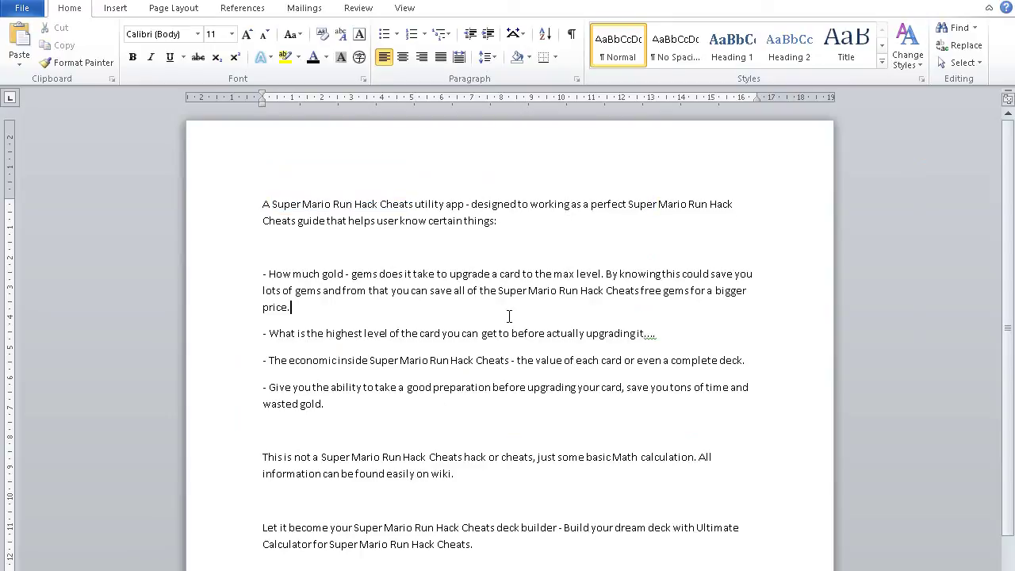
pyautogui.click(709, 292)
pyautogui.scroll(-5, 612, 428)
pyautogui.scroll(3, 612, 444)
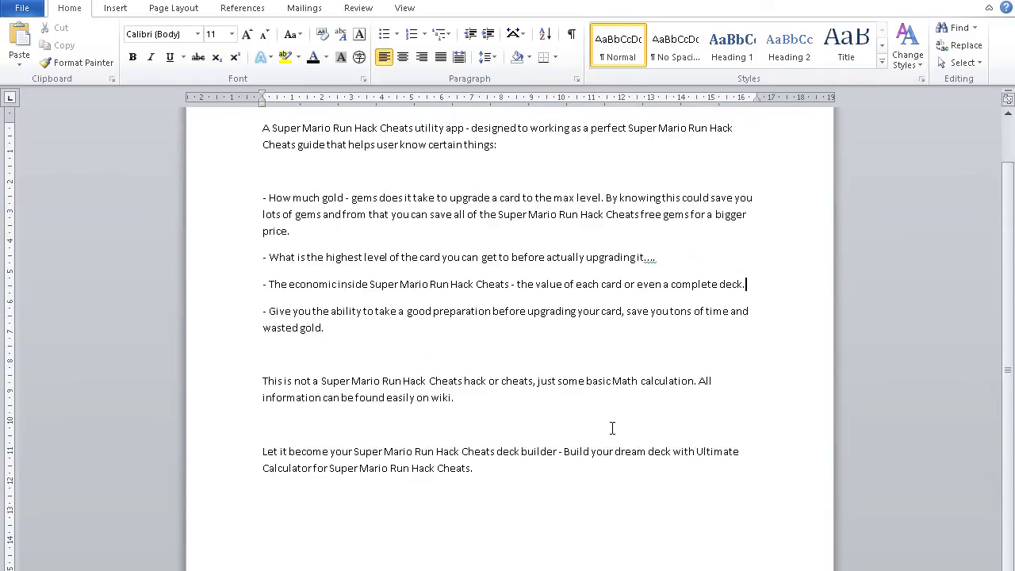
pyautogui.scroll(2, 612, 428)
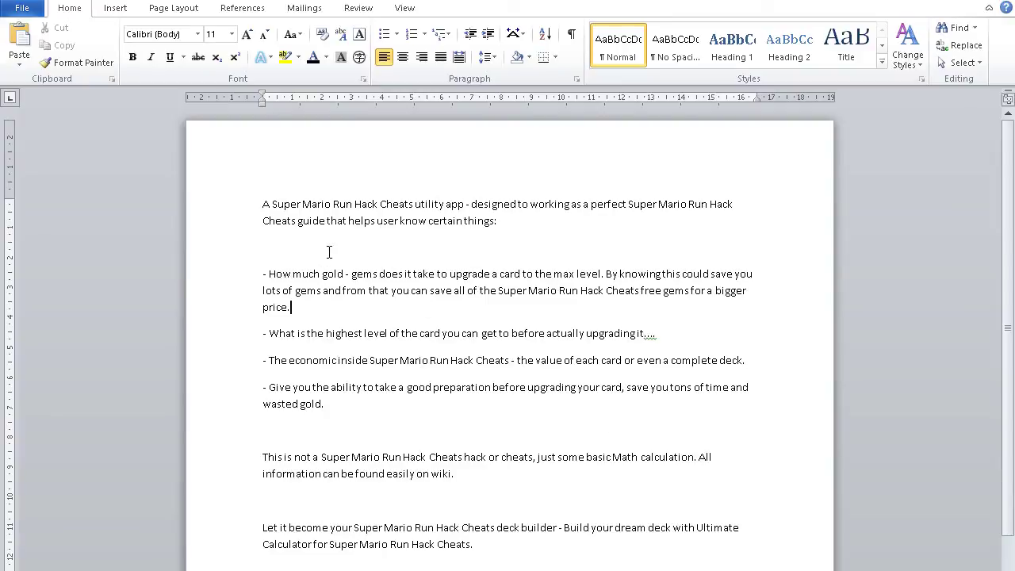
pyautogui.moveTo(265, 204); pyautogui.dragTo(731, 521)
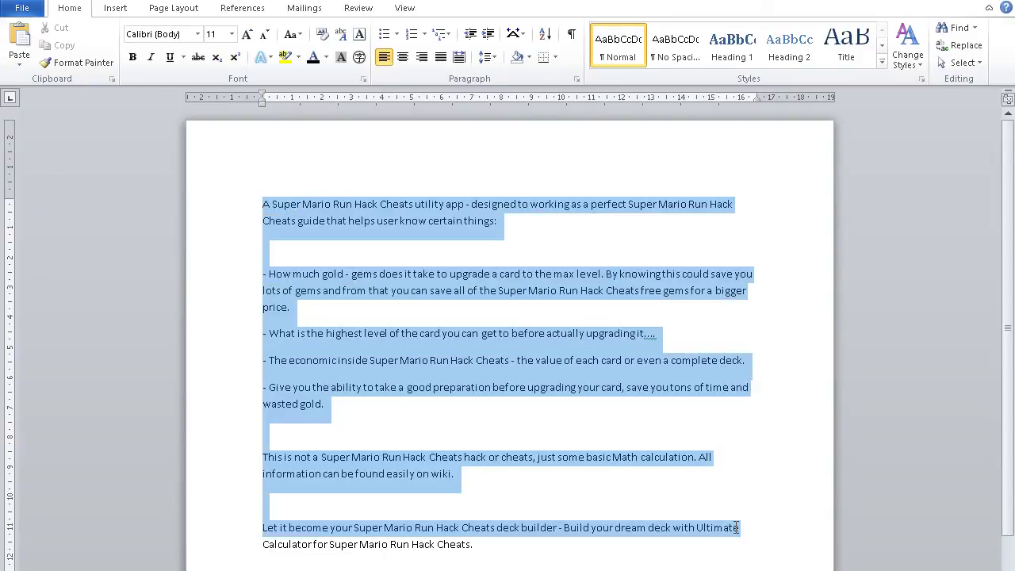
pyautogui.click(453, 290)
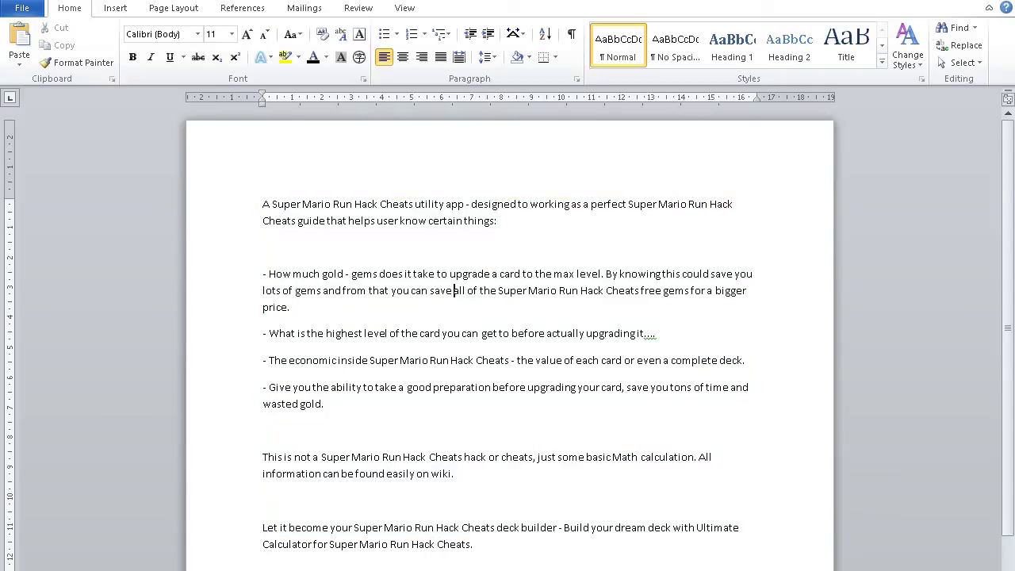
# Switch to the browser and look over the original Ultimate Calculator description on Google Play
pyautogui.hotkey('alt', 'Tab')
pyautogui.scroll(-5, 546, 399)
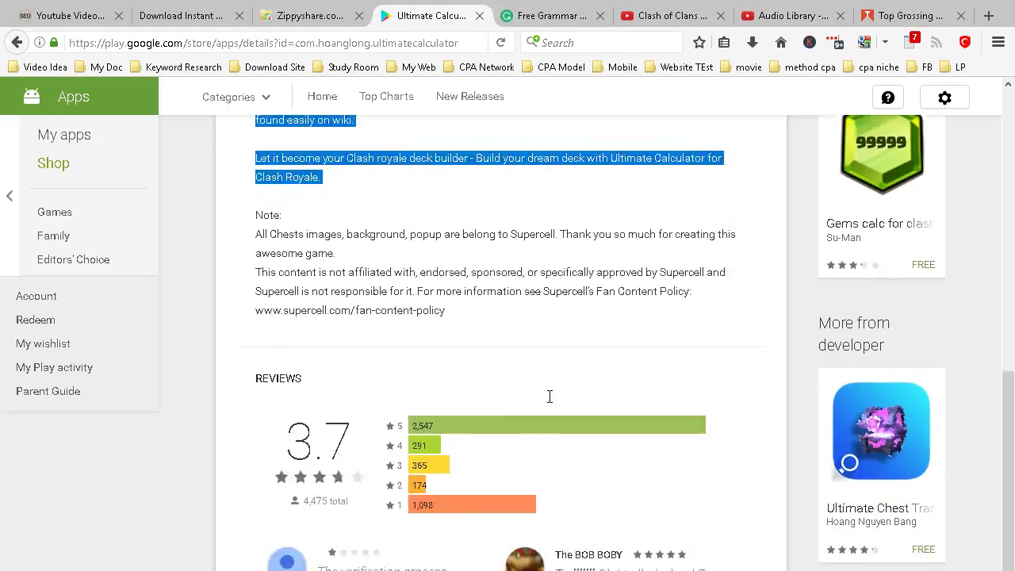
pyautogui.scroll(5, 551, 402)
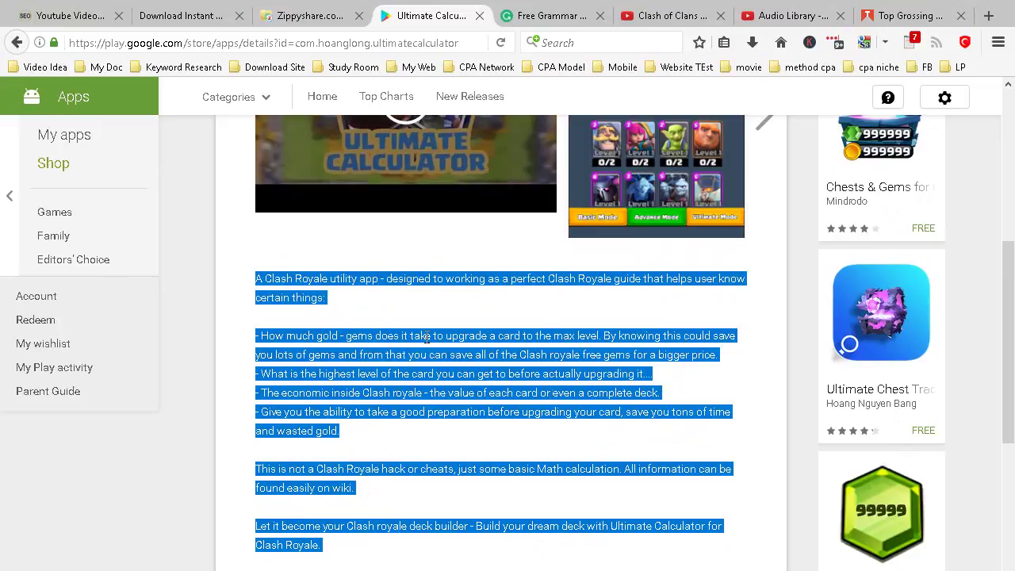
pyautogui.click(385, 303)
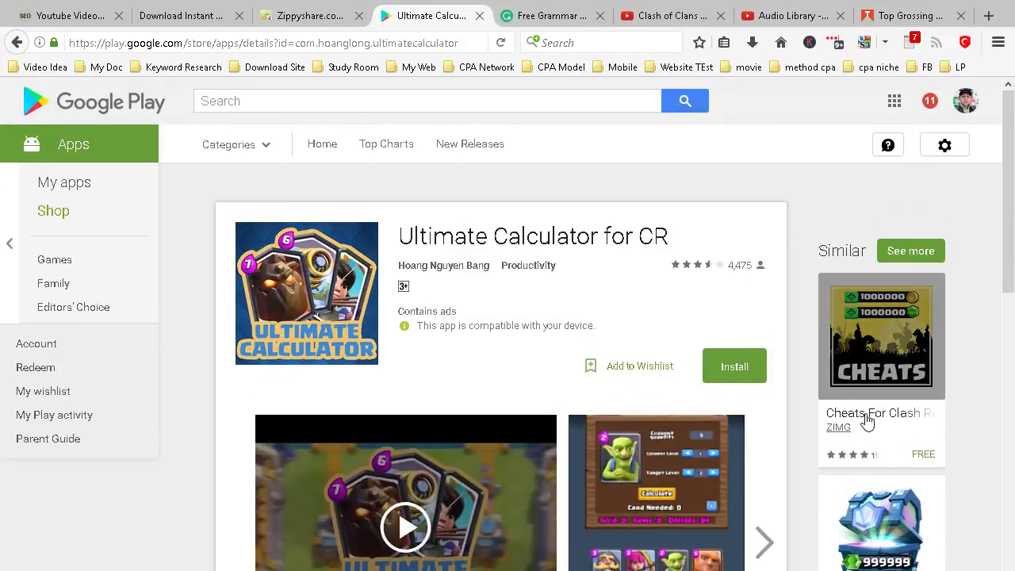
# Open the similar app Cheats For Clash Royale by ZIMG and expand its full description to read it
pyautogui.click(864, 416)
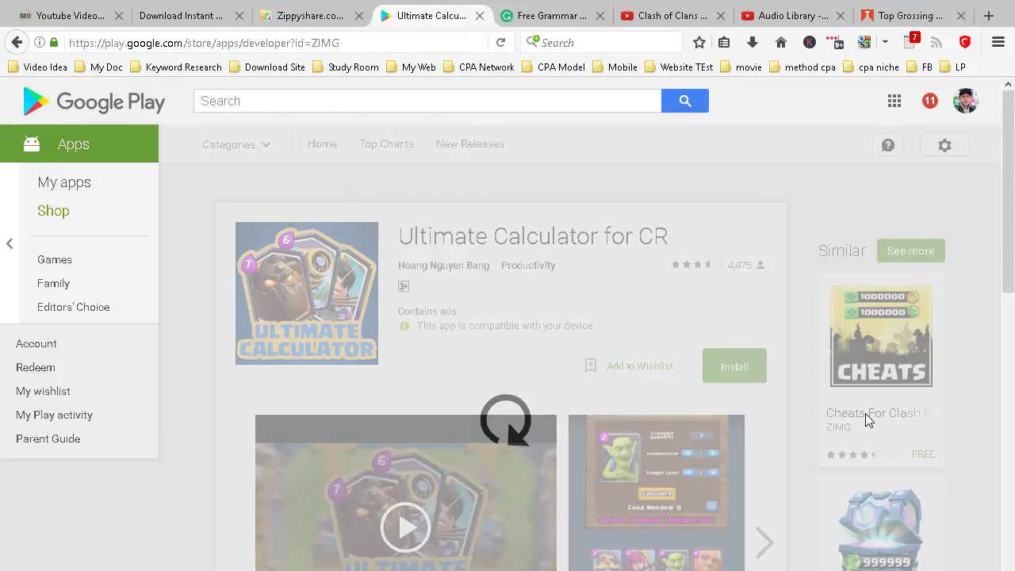
pyautogui.click(266, 306)
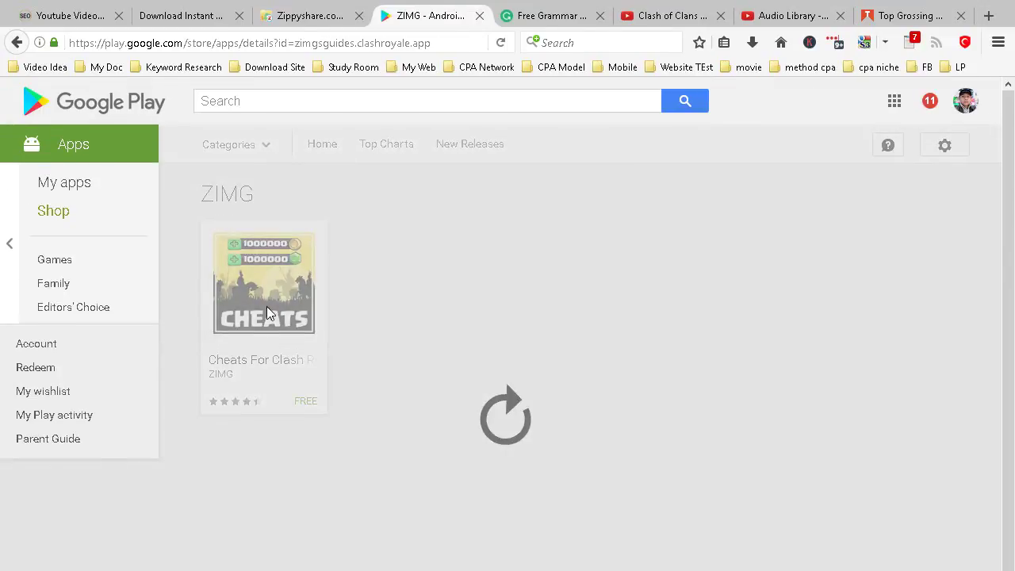
pyautogui.scroll(-10, 270, 310)
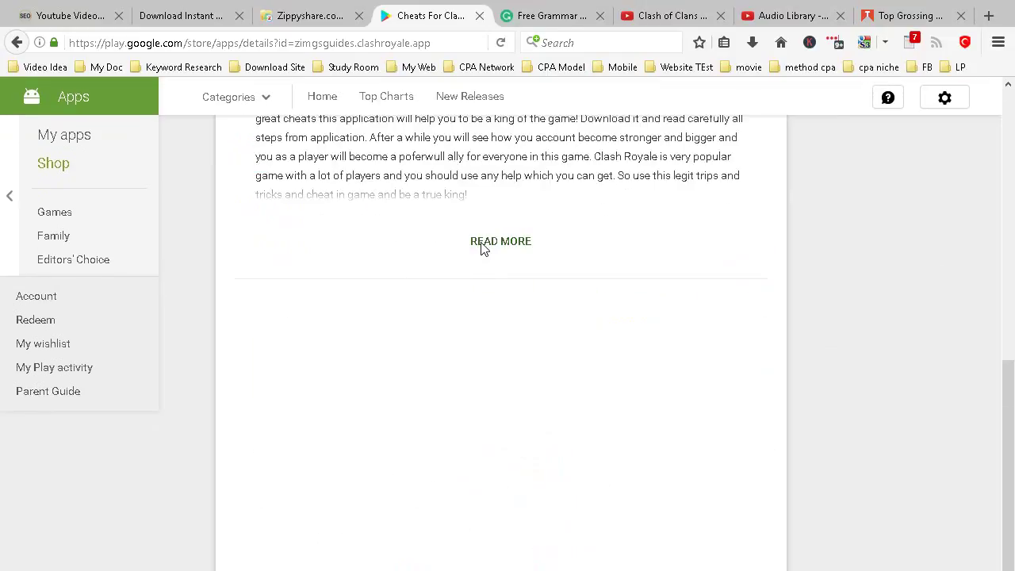
pyautogui.click(482, 248)
pyautogui.scroll(3, 514, 285)
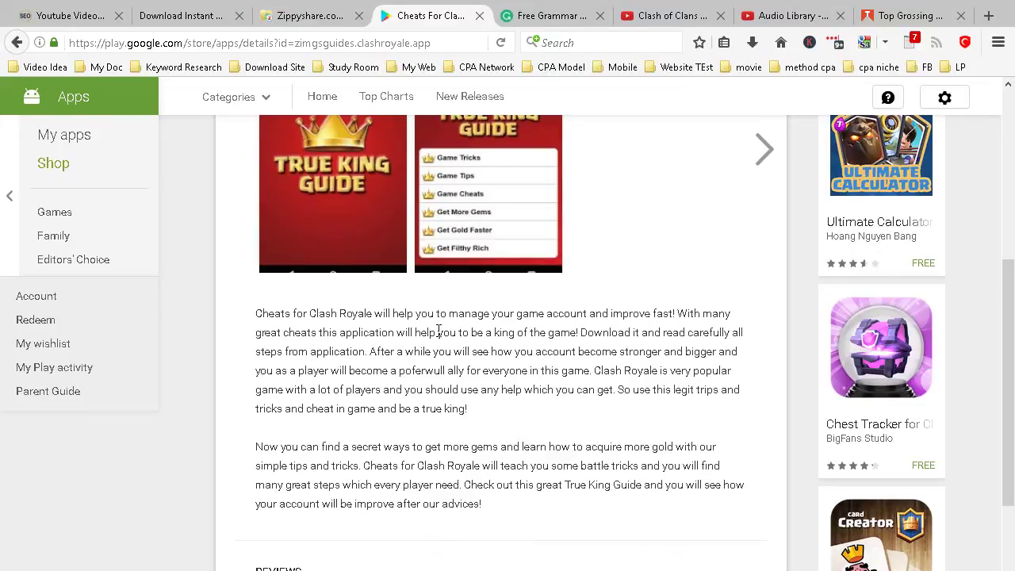
pyautogui.scroll(-5, 438, 332)
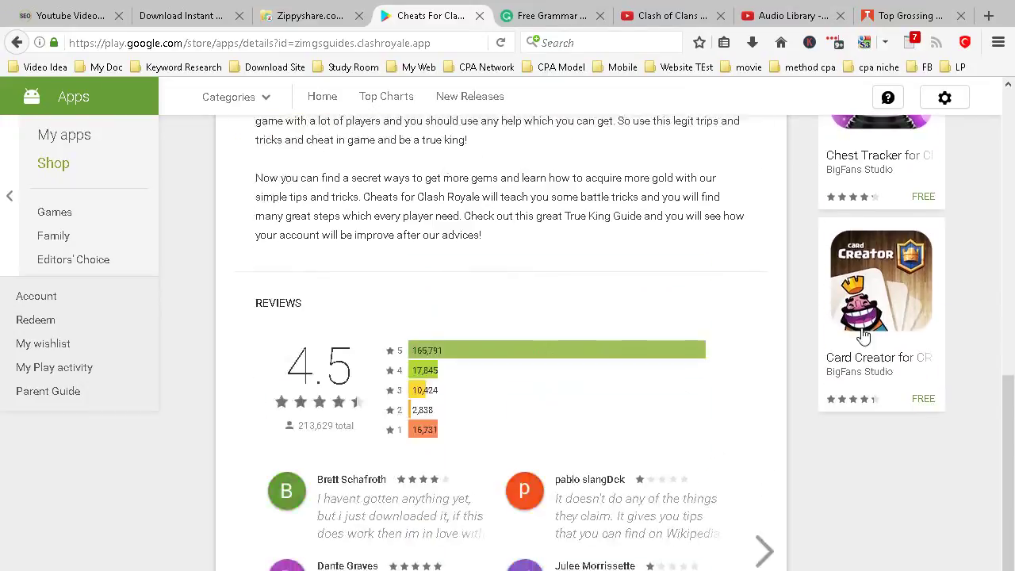
# Open the similar app Card Creator for CR by BigFans Studio and expand its full description
pyautogui.click(868, 196)
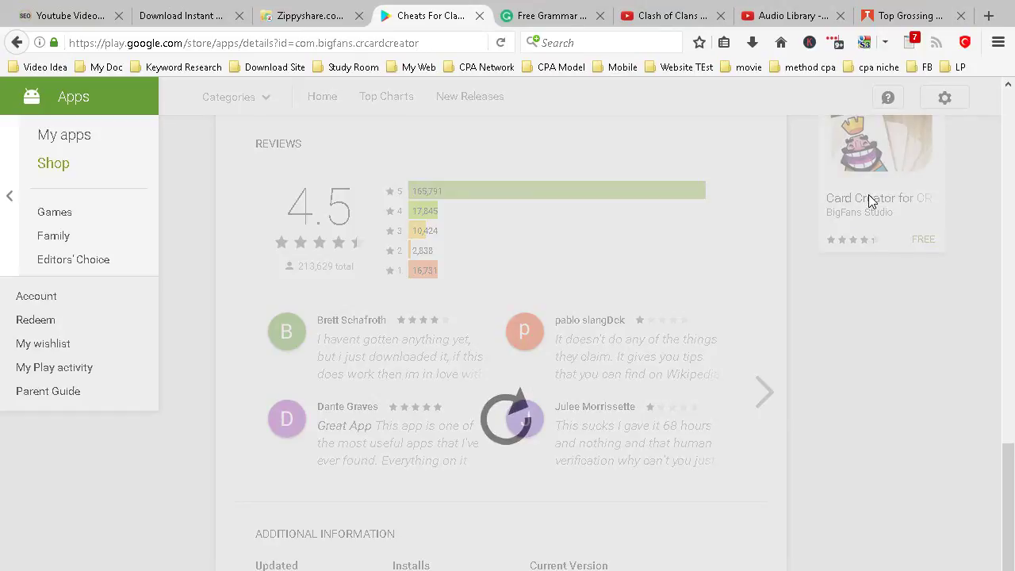
pyautogui.scroll(-3, 793, 229)
pyautogui.scroll(-6, 744, 248)
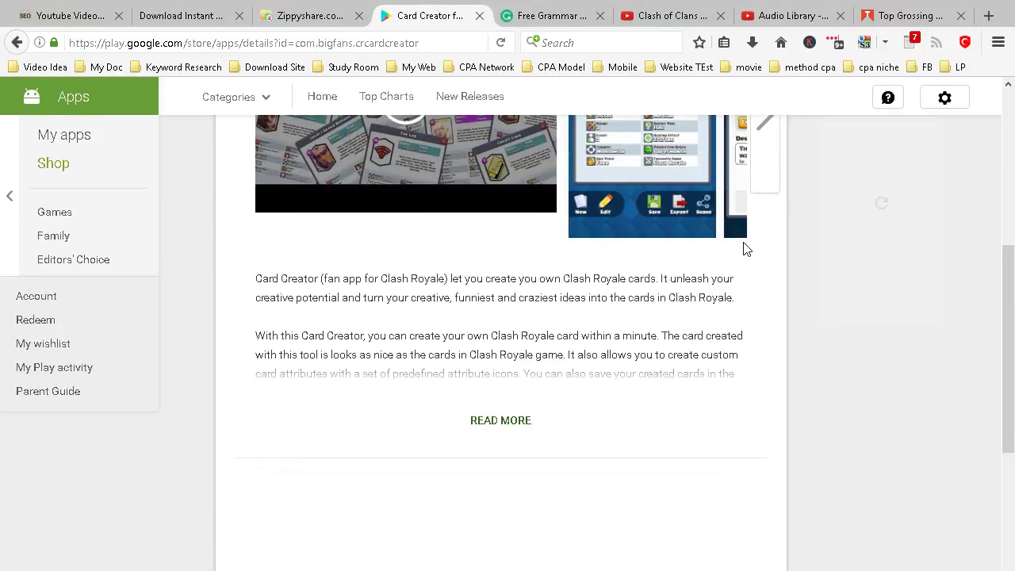
pyautogui.click(500, 420)
pyautogui.scroll(-4, 492, 397)
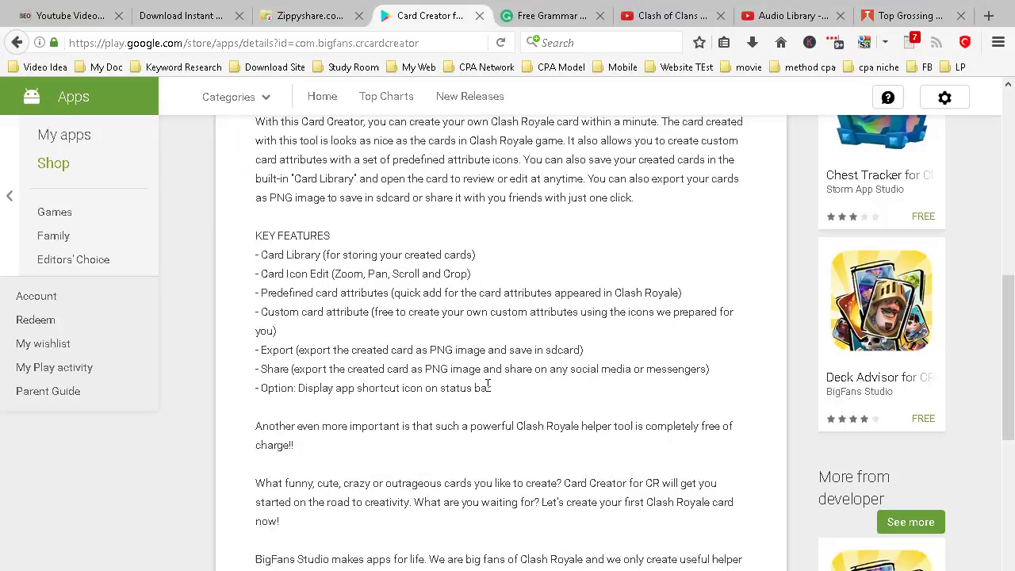
# Look through the Card Creator description and highlight the Clash Royale mentions in its opening sentence
pyautogui.scroll(-4, 489, 347)
pyautogui.scroll(3, 488, 345)
pyautogui.scroll(-2, 487, 341)
pyautogui.scroll(5, 405, 417)
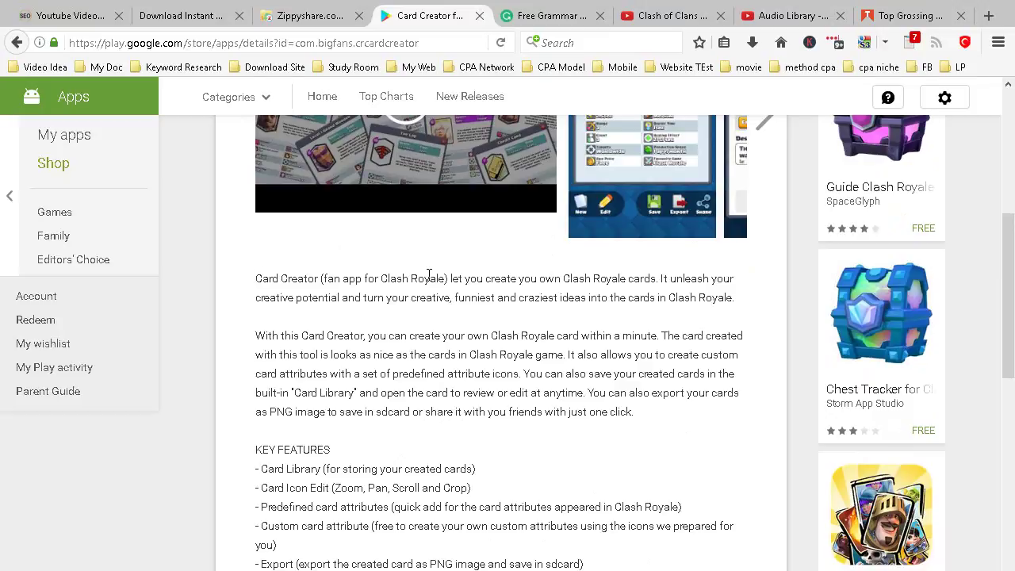
pyautogui.moveTo(383, 278); pyautogui.dragTo(446, 279)
pyautogui.moveTo(562, 279); pyautogui.dragTo(650, 279)
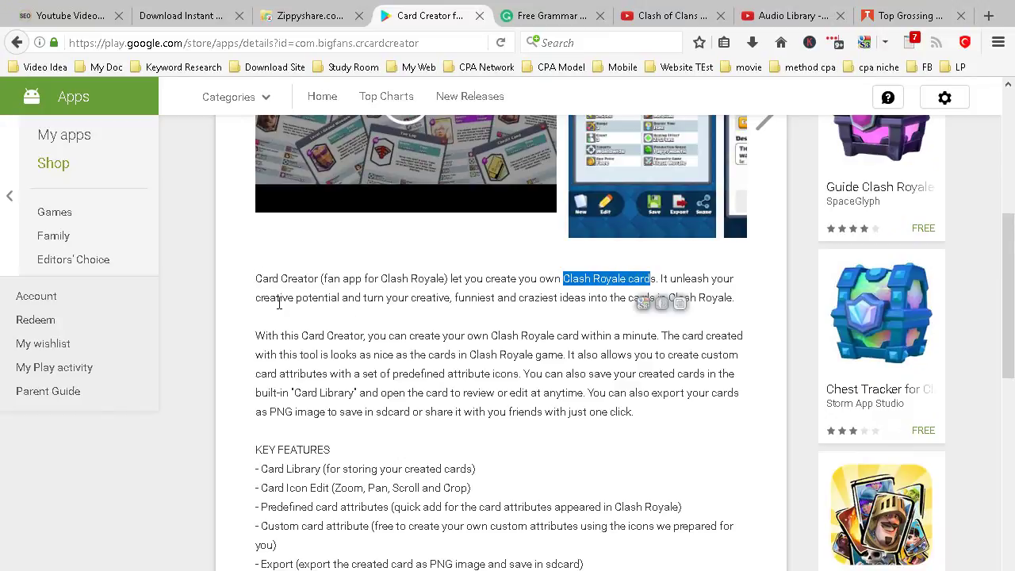
# Copy the entire Card Creator description, including the disclaimer, and paste it over all the existing text in the Word document
pyautogui.moveTo(257, 279); pyautogui.dragTo(722, 483)
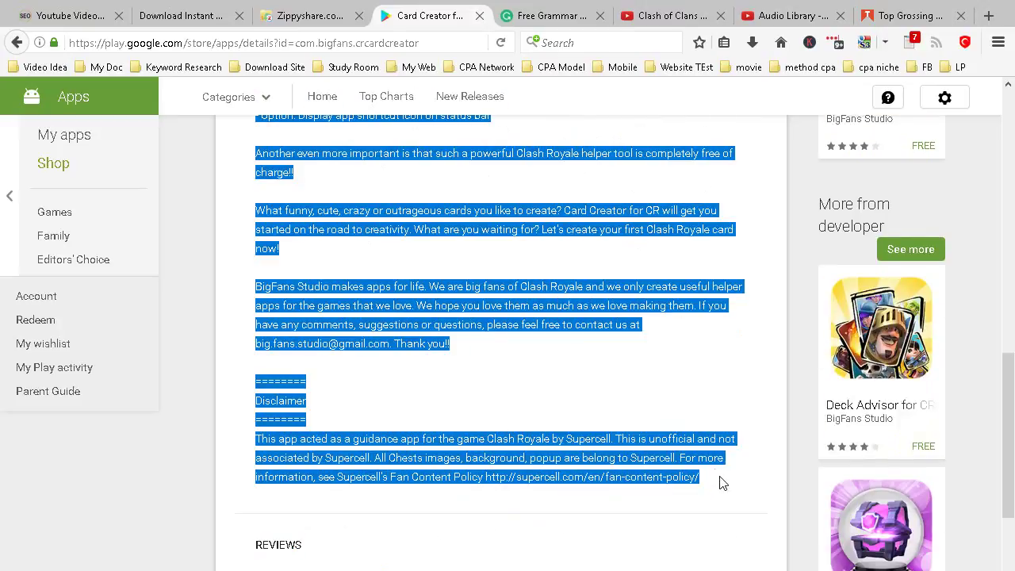
pyautogui.rightClick(504, 291)
pyautogui.click(544, 303)
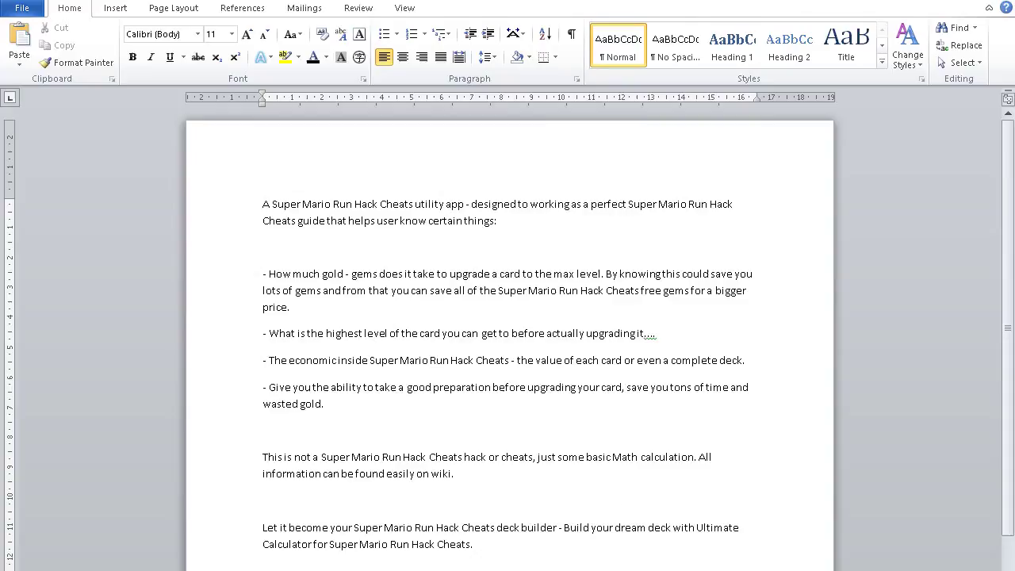
pyautogui.hotkey('ctrl', 'a')
pyautogui.rightClick(325, 200)
pyautogui.click(412, 252)
pyautogui.scroll(10, 414, 259)
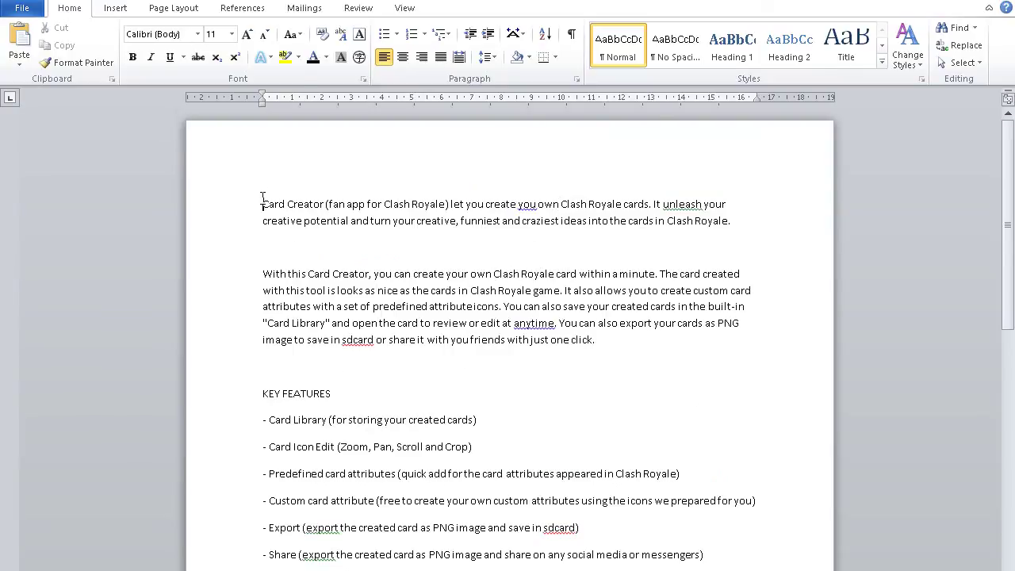
# Replace every "Clash Royale" in the pasted description with "Super Mario Run Hack Cheats" and close the dialog
pyautogui.click(960, 45)
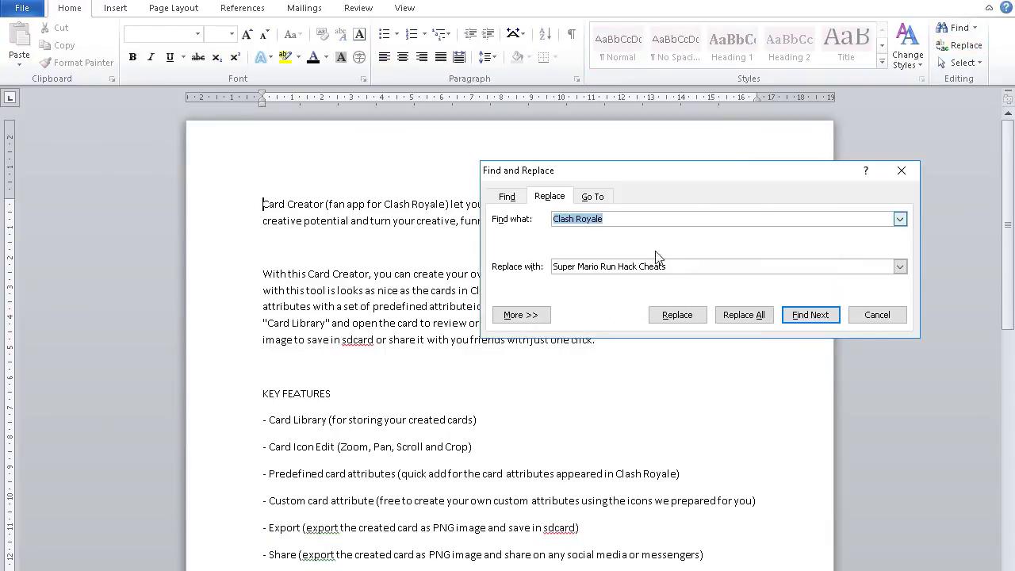
pyautogui.click(643, 267)
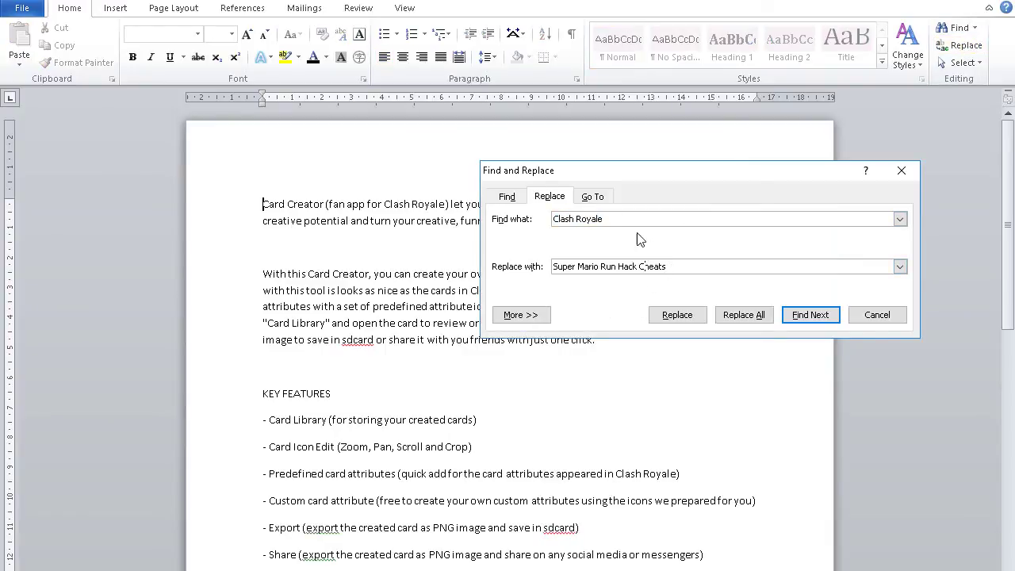
pyautogui.click(801, 315)
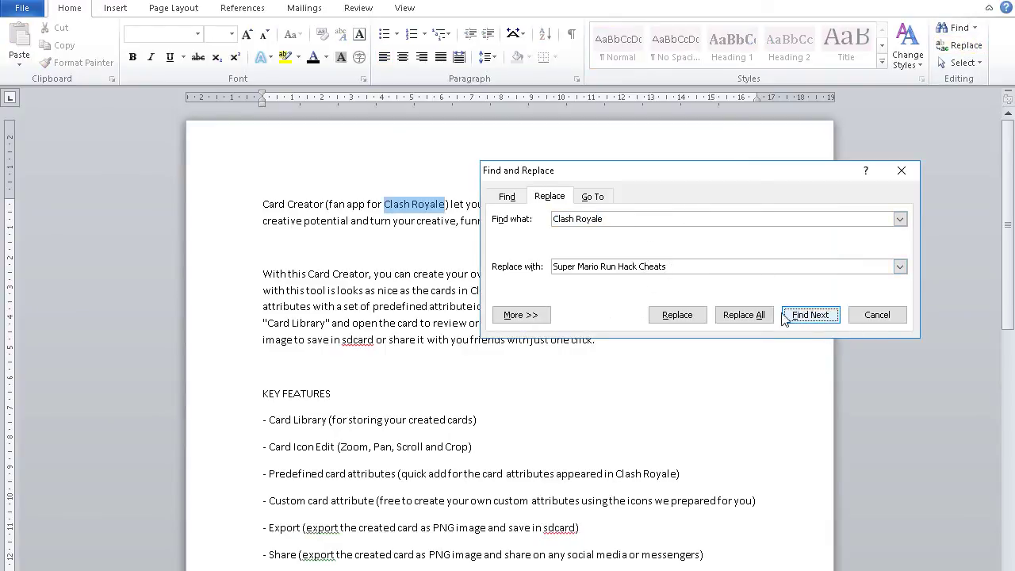
pyautogui.click(737, 317)
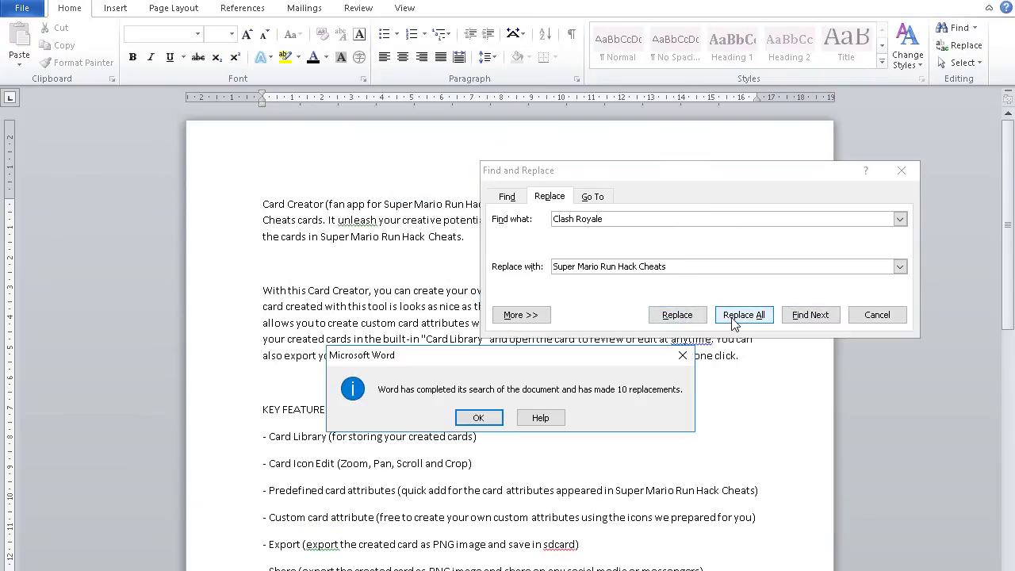
pyautogui.click(478, 417)
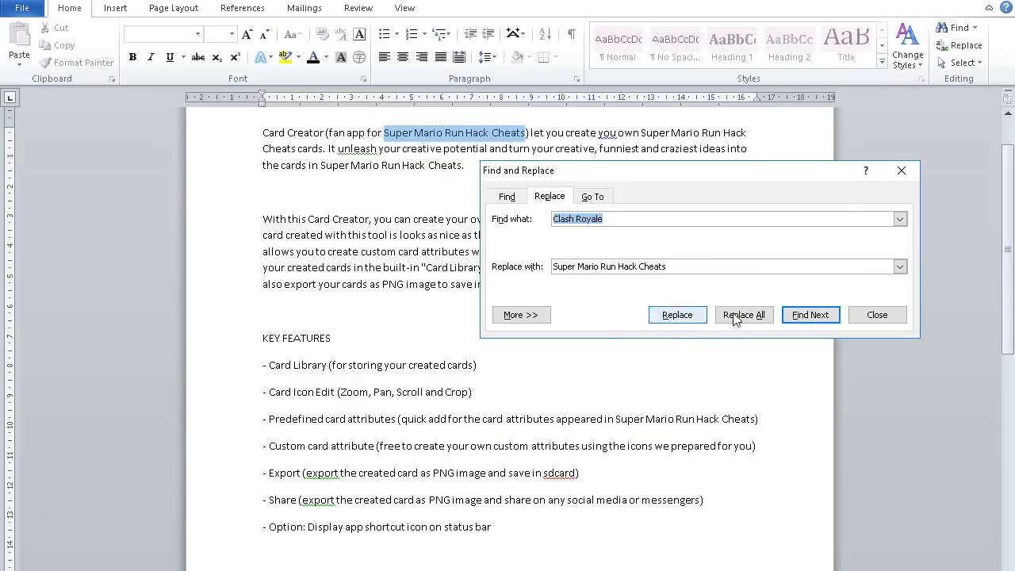
pyautogui.click(901, 170)
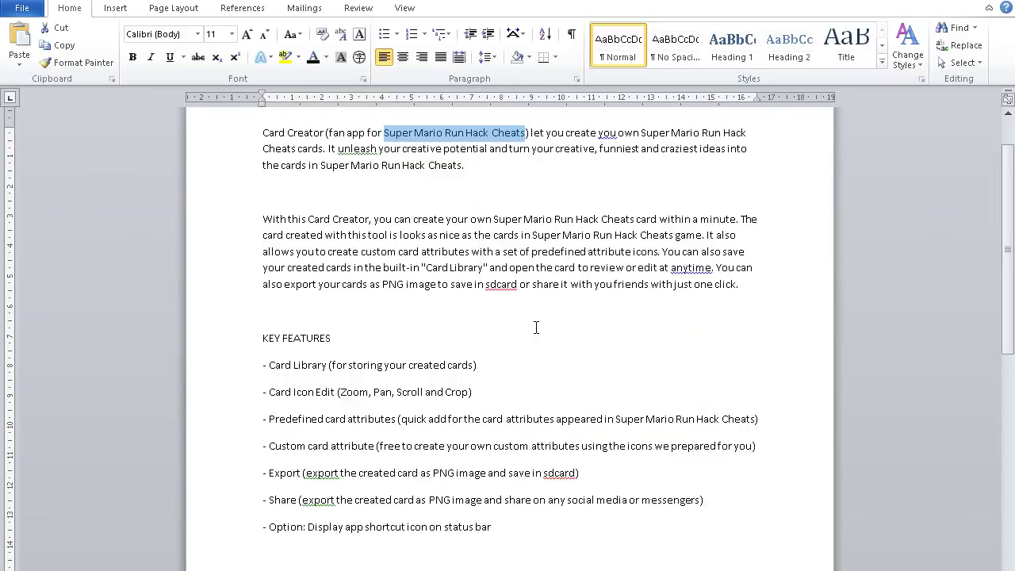
# Review the revised Card Creator description from the opening sentence through the closing disclaimer
pyautogui.scroll(-6, 536, 328)
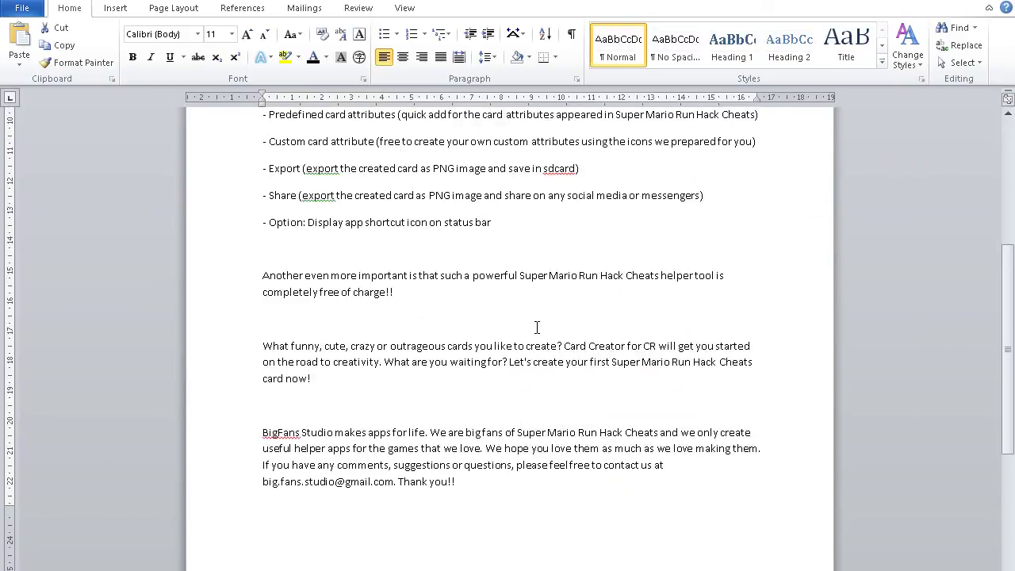
pyautogui.scroll(7, 536, 327)
pyautogui.click(581, 306)
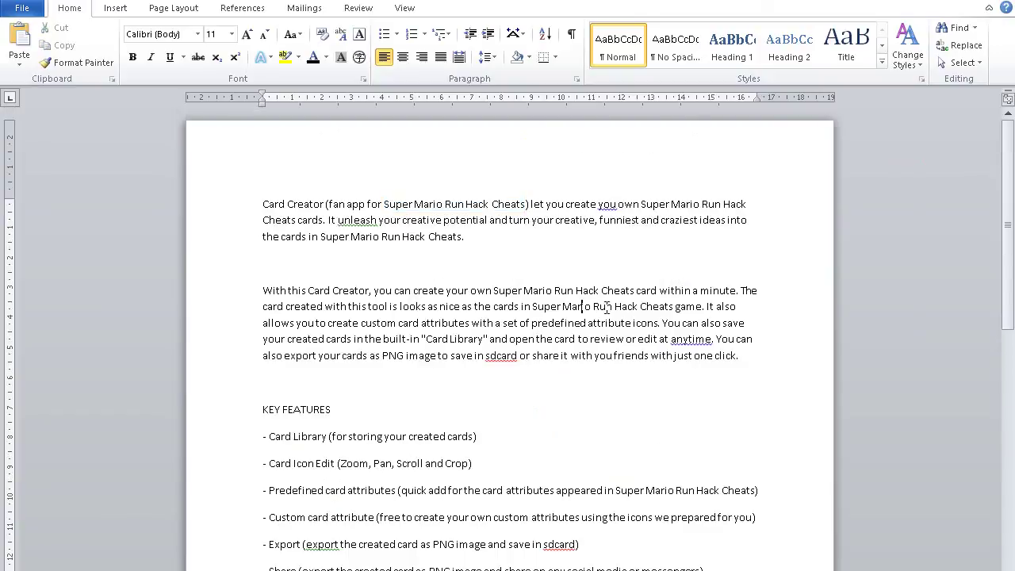
pyautogui.click(321, 204)
pyautogui.moveTo(357, 400); pyautogui.dragTo(515, 399)
pyautogui.scroll(-8, 514, 399)
pyautogui.scroll(-6, 545, 376)
pyautogui.click(425, 297)
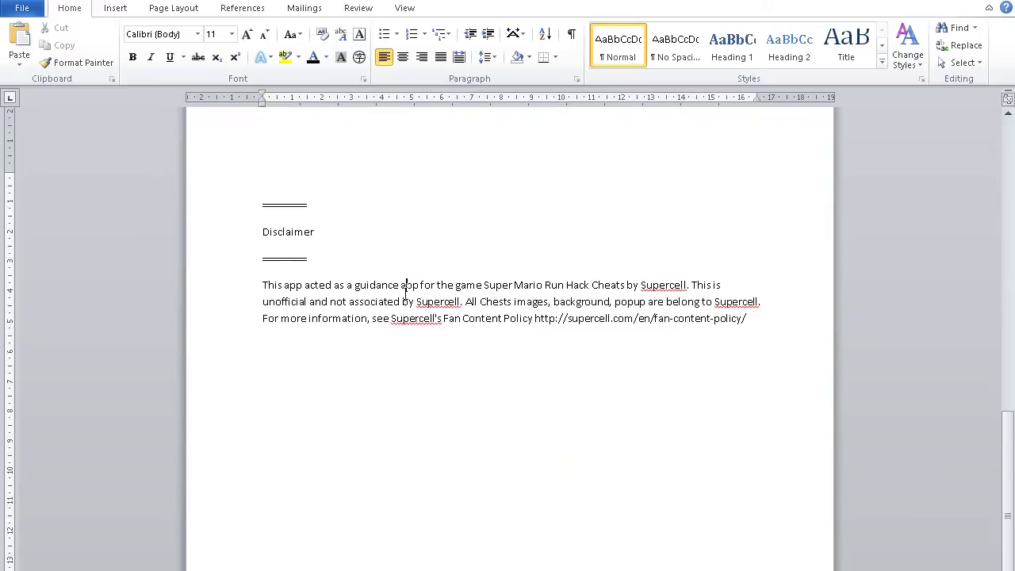
pyautogui.scroll(15, 403, 283)
pyautogui.click(390, 225)
pyautogui.scroll(3, 450, 279)
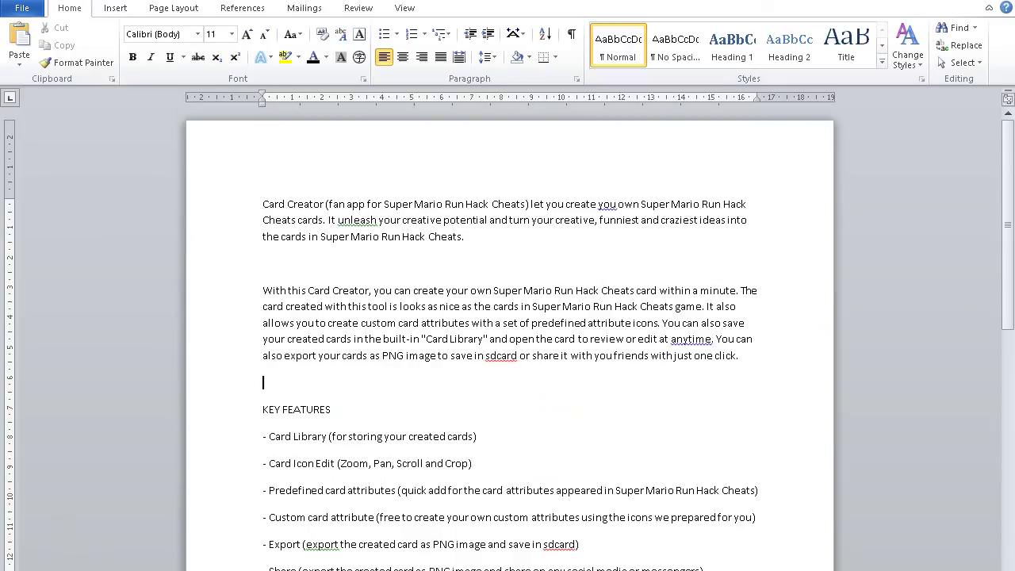
# Look back at the Card Creator page in the browser and review the numbered Free Method ranking rules in the Word notes document
pyautogui.hotkey('alt', 'Tab')
pyautogui.scroll(10, 483, 389)
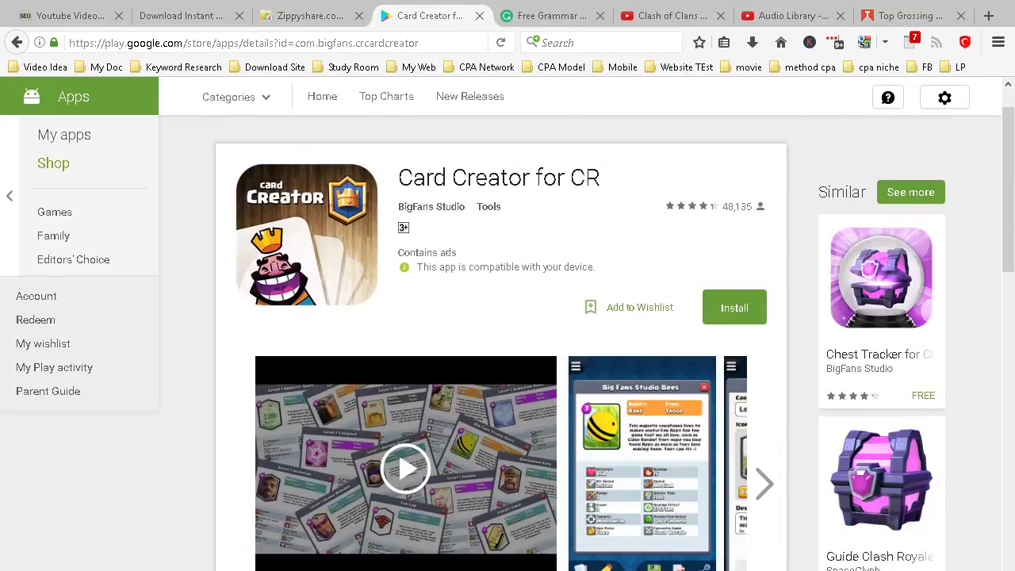
pyautogui.hotkey('alt', 'Tab')
pyautogui.scroll(-4, 447, 374)
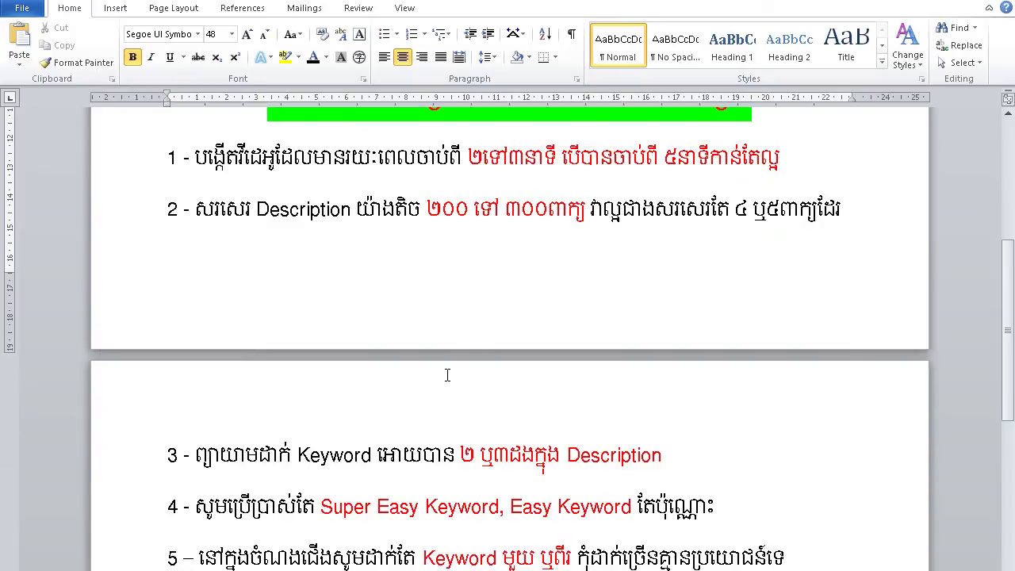
pyautogui.scroll(-3, 447, 374)
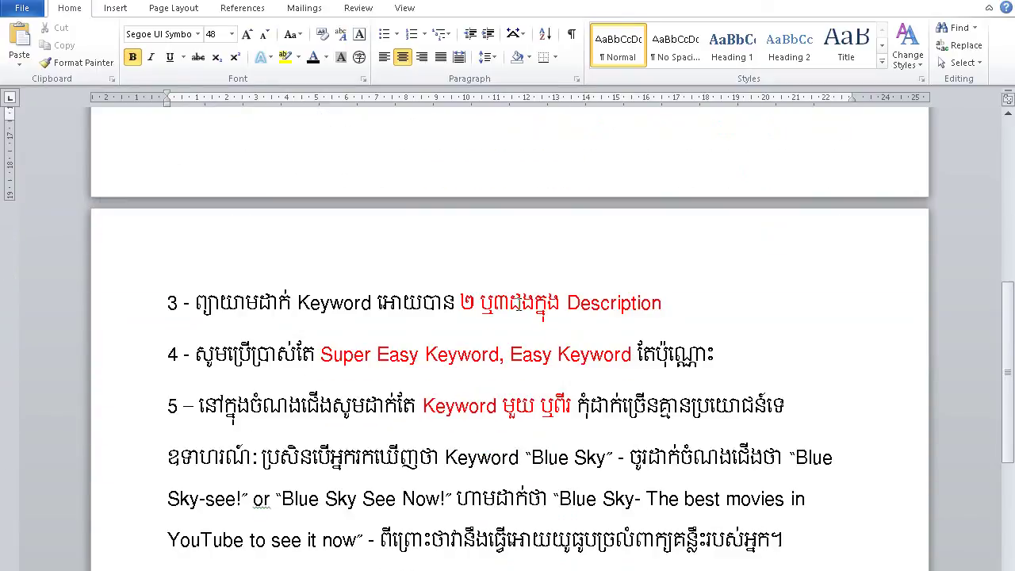
pyautogui.scroll(-9, 304, 325)
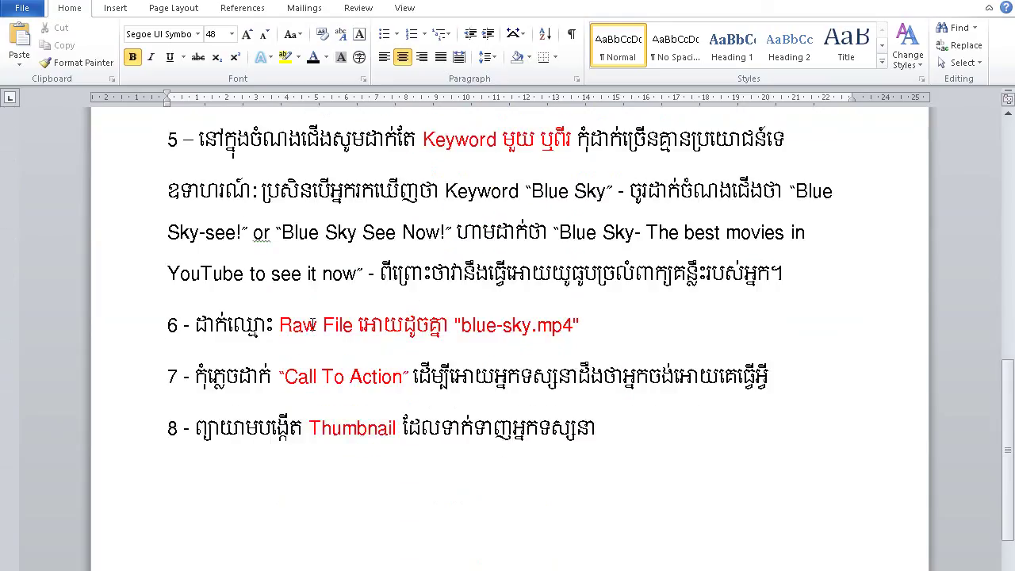
pyautogui.scroll(16, 313, 321)
pyautogui.scroll(7, 313, 321)
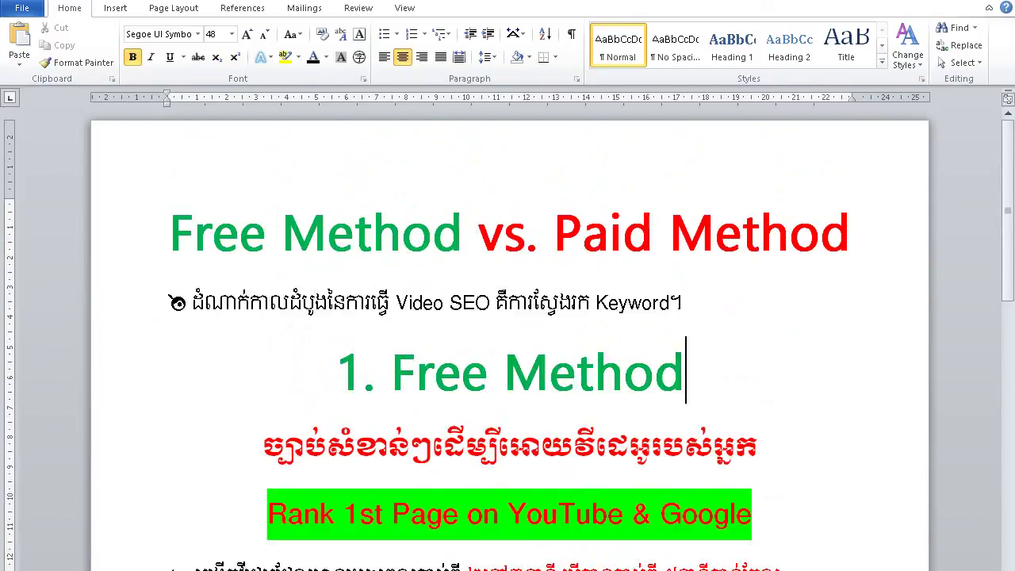